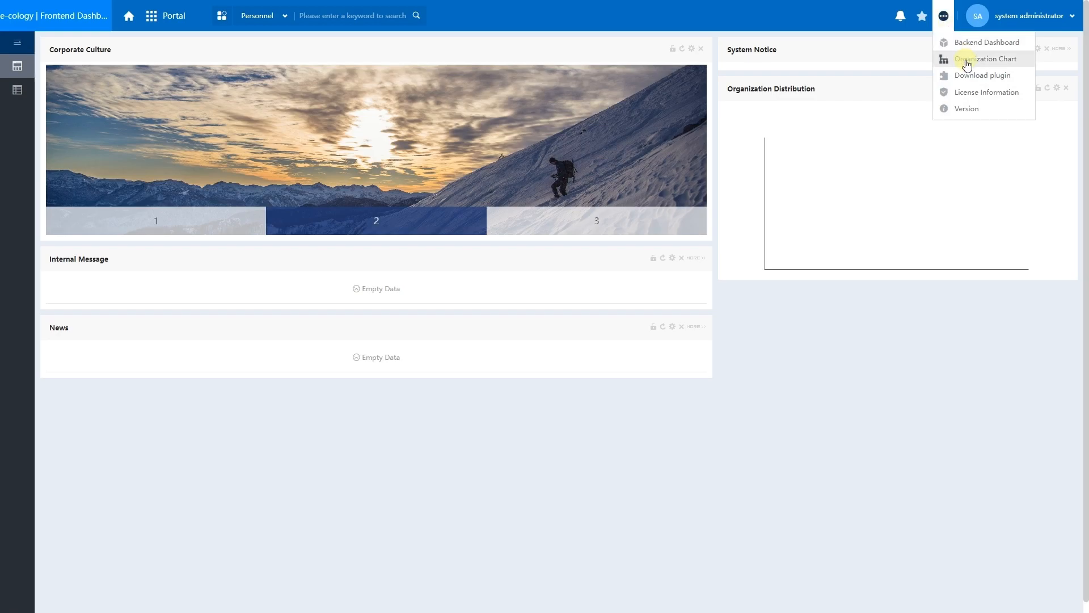
Open the Organization Chart to view E9TEST's divisions and their departments.
click(966, 62)
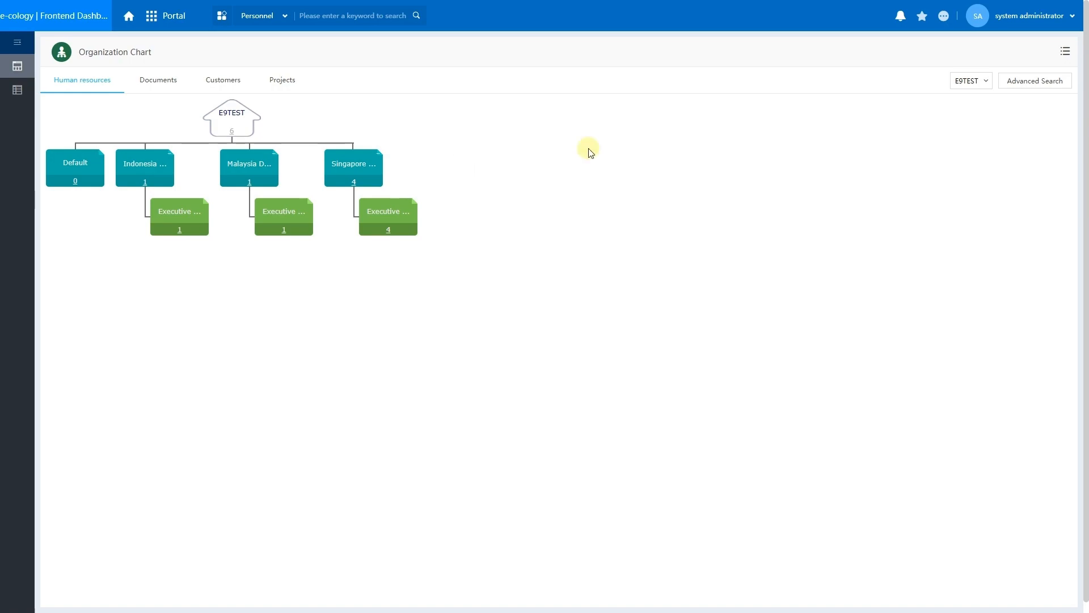
click(1042, 83)
click(244, 115)
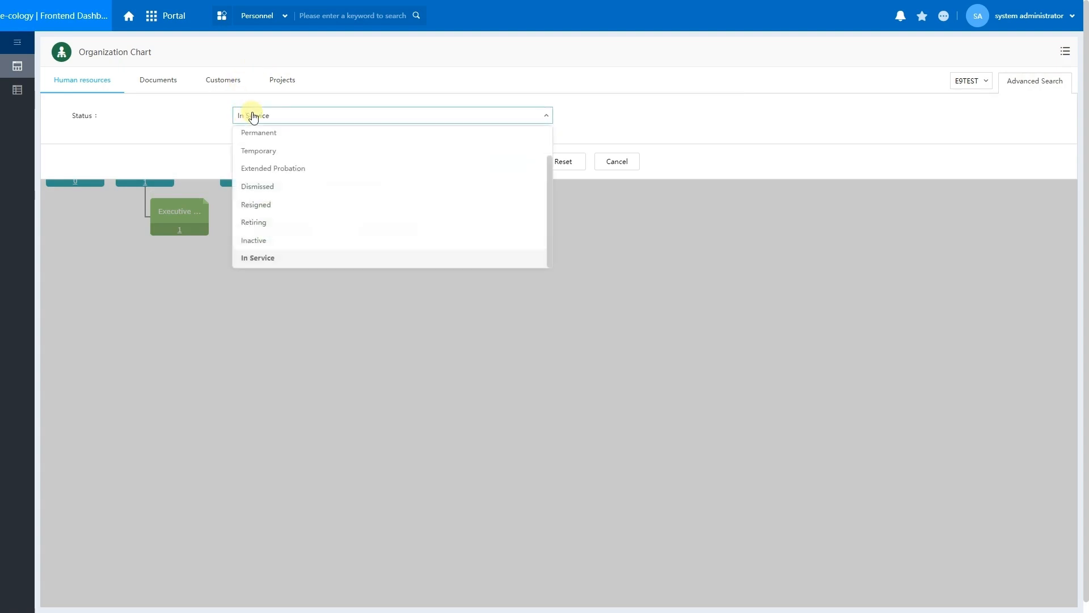
click(282, 134)
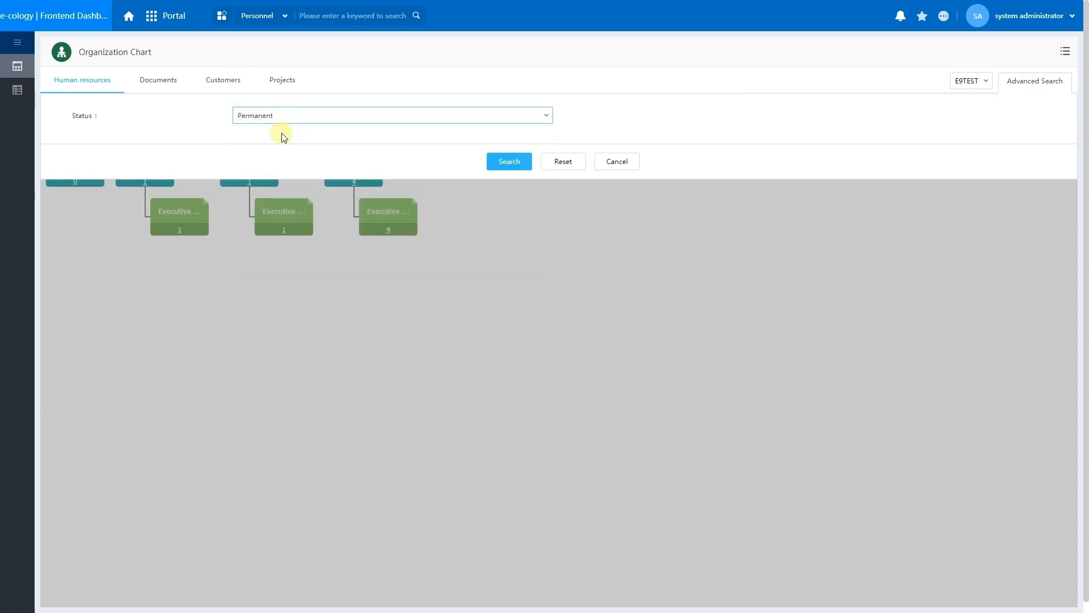
click(503, 163)
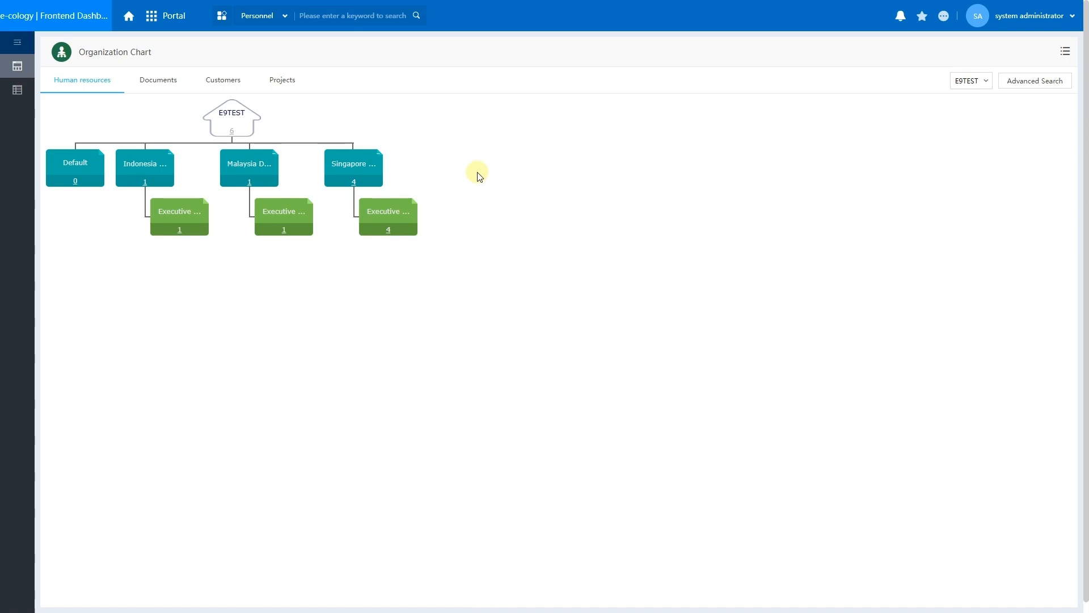
Go to the HR module from Portal to list the E9TEST contacts.
click(190, 21)
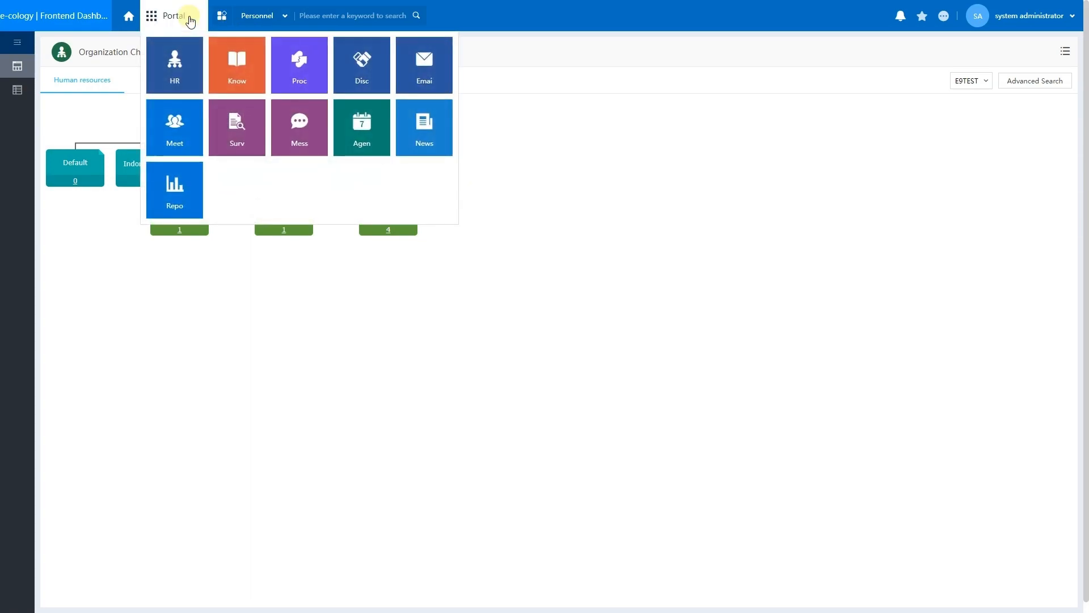
click(181, 62)
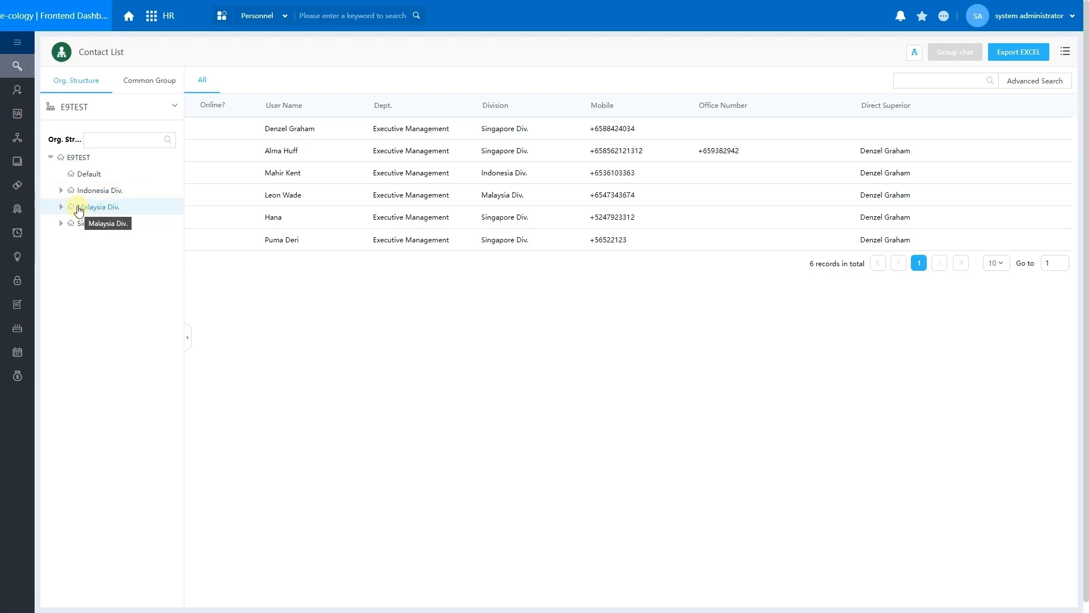
Expand Indonesia, Malaysia and Singapore Div., then filter the contact list to Singapore Div.
click(61, 191)
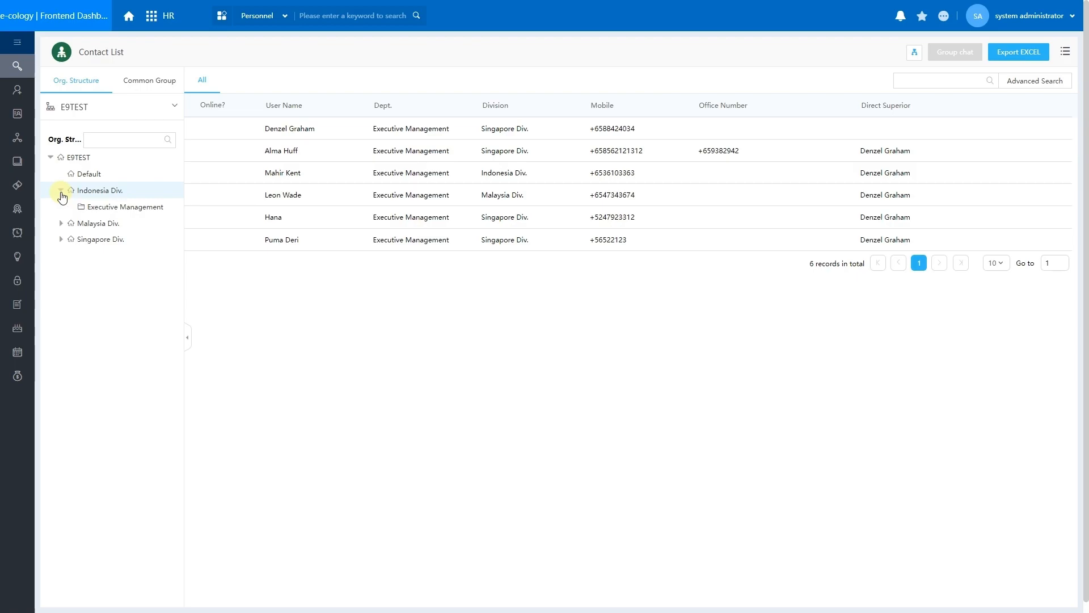
click(61, 223)
click(60, 256)
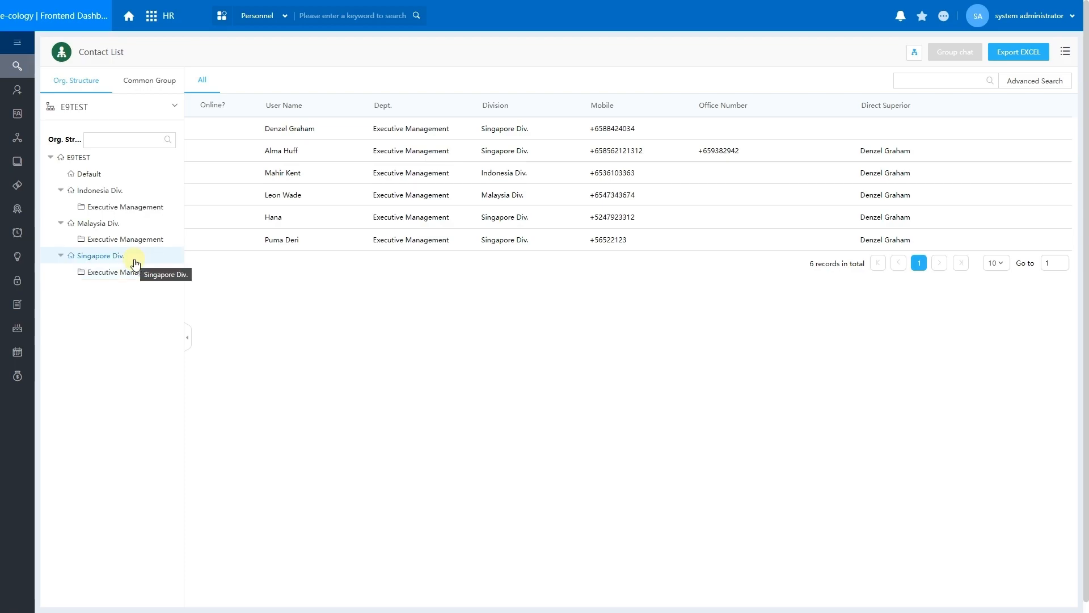
click(101, 256)
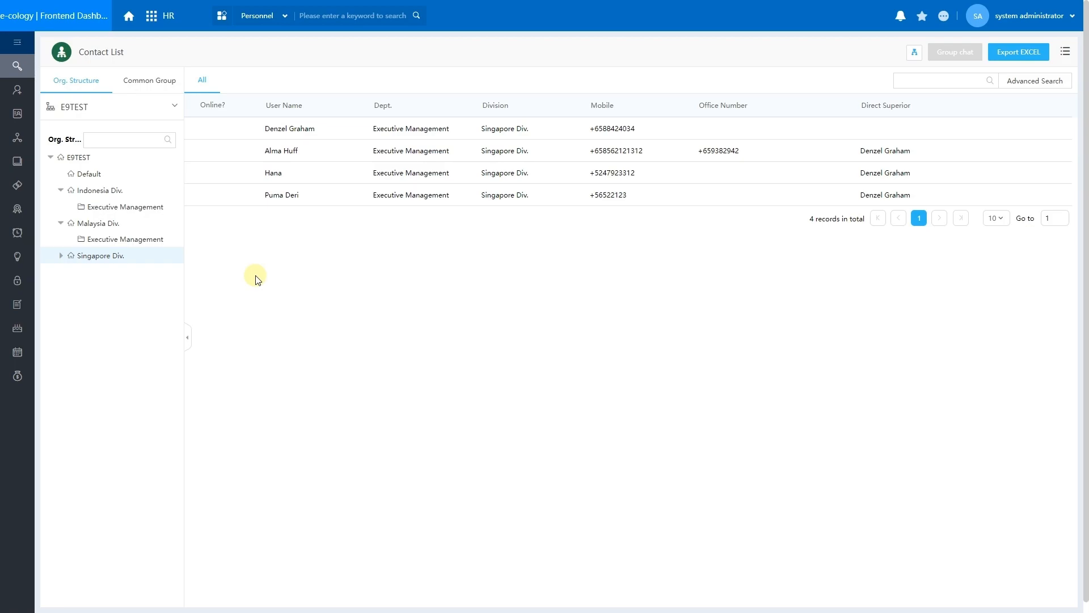
Browse the employee's Work Experience, Personal and System Information, then edit Basic Info.
click(282, 195)
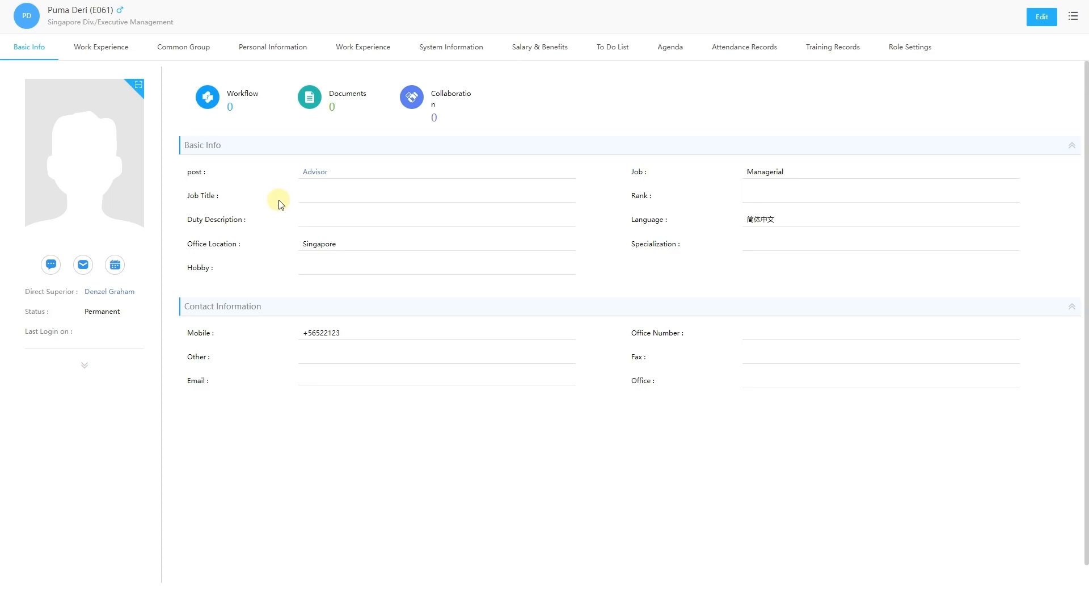
click(99, 47)
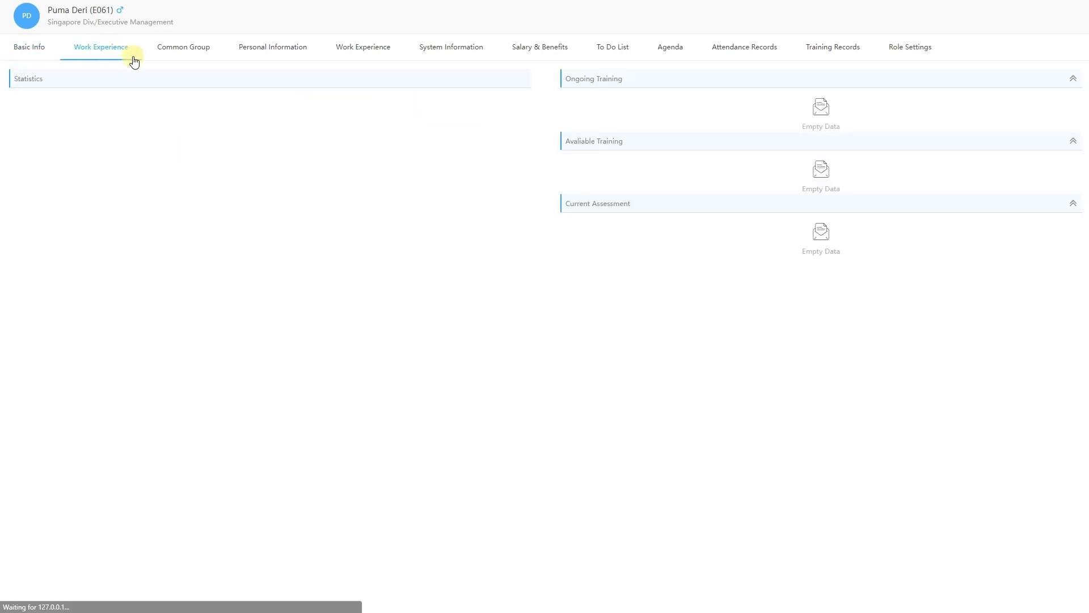
click(243, 46)
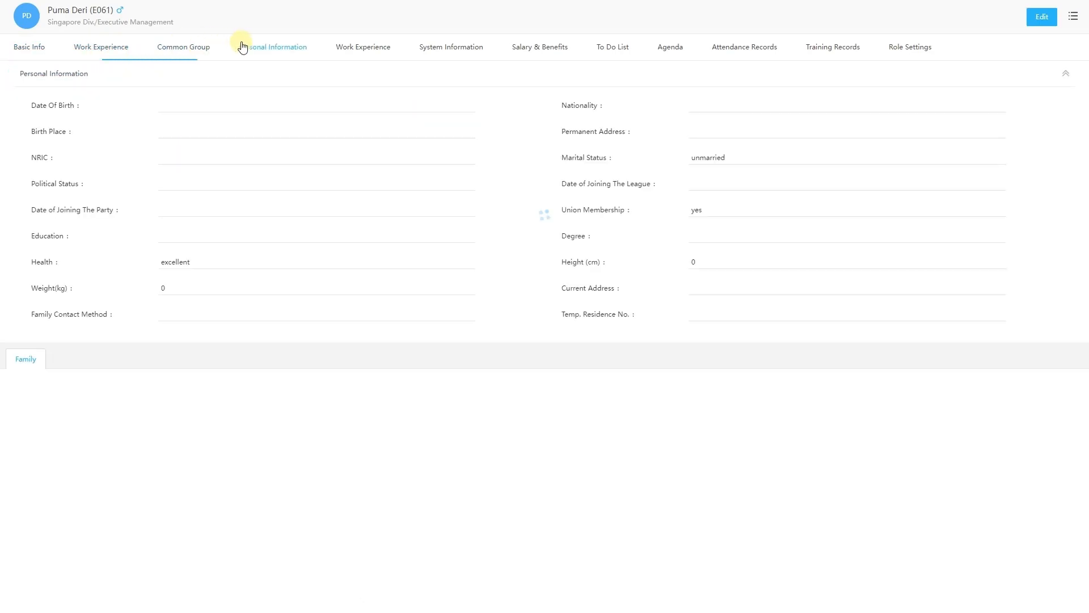
click(432, 53)
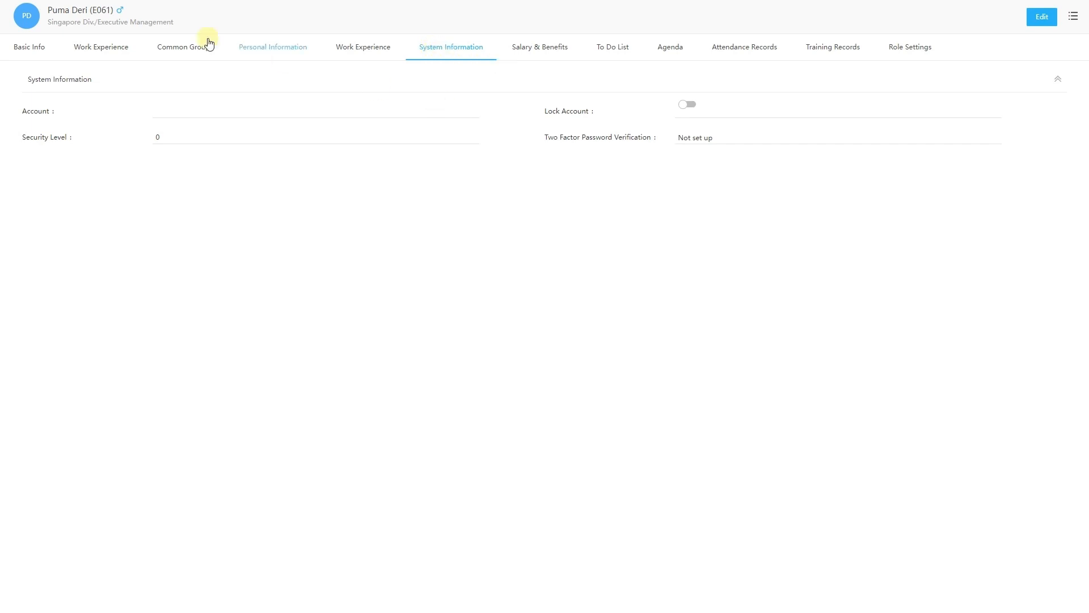
click(39, 50)
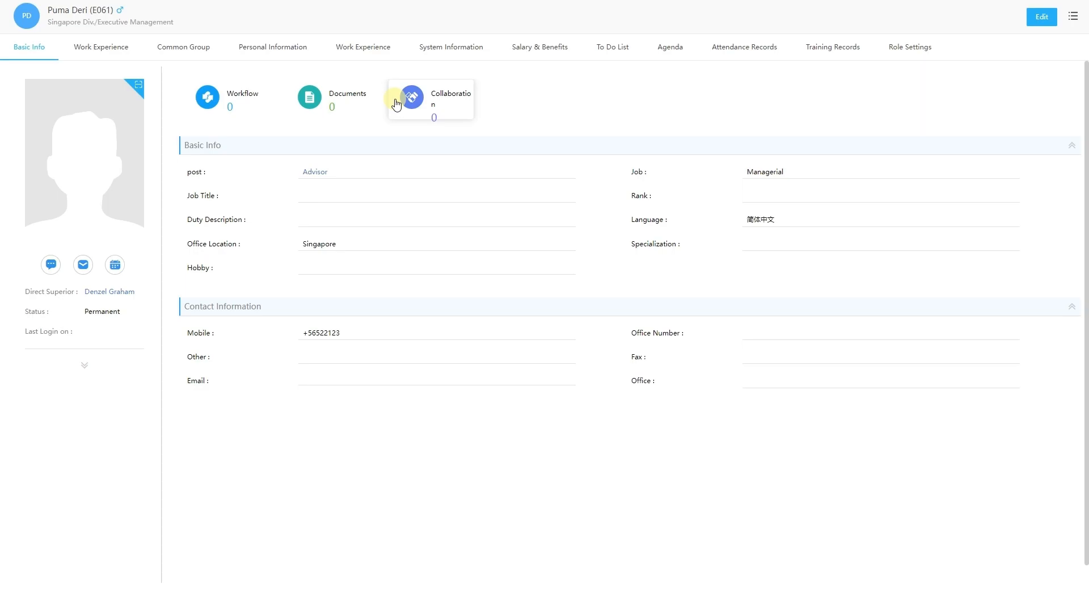
click(1042, 17)
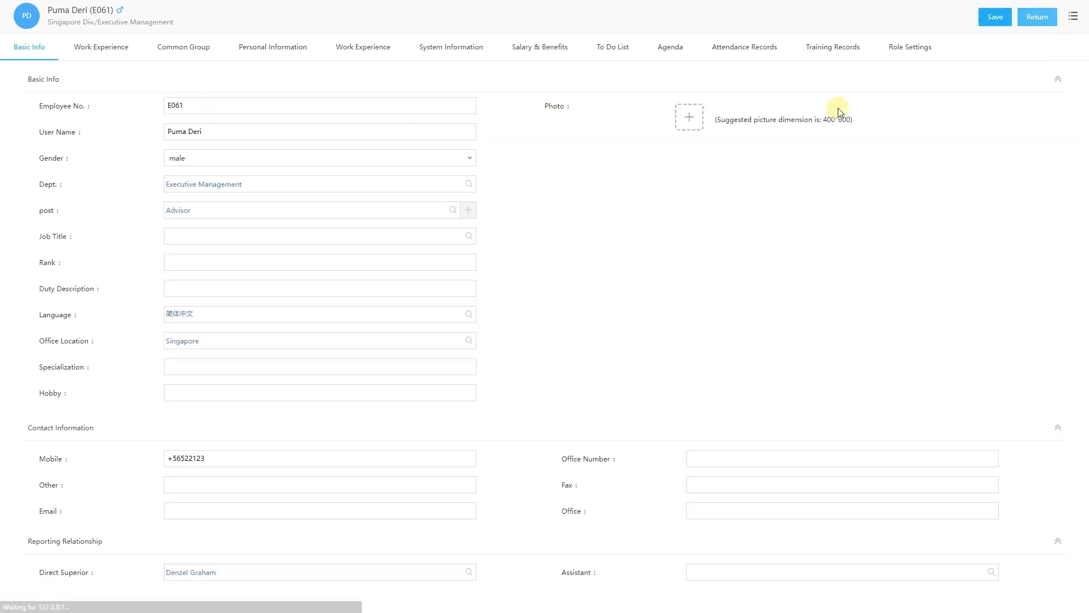
Replace the mobile number's last digit with 143432 and save the profile.
scroll(839, 108, down, 1)
click(261, 434)
key(BackSpace)
text(143432)
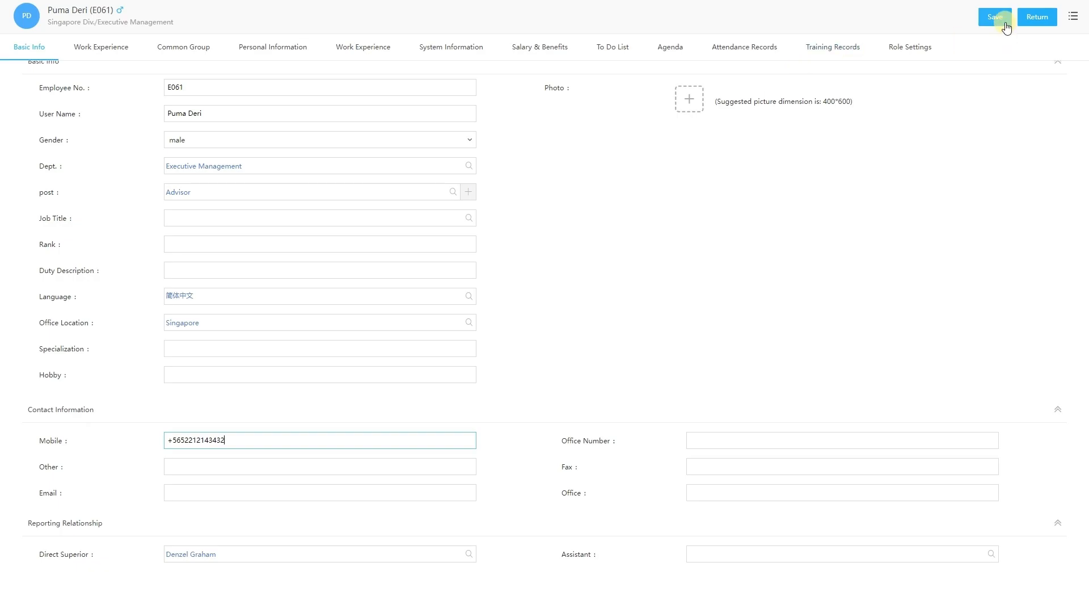
click(997, 18)
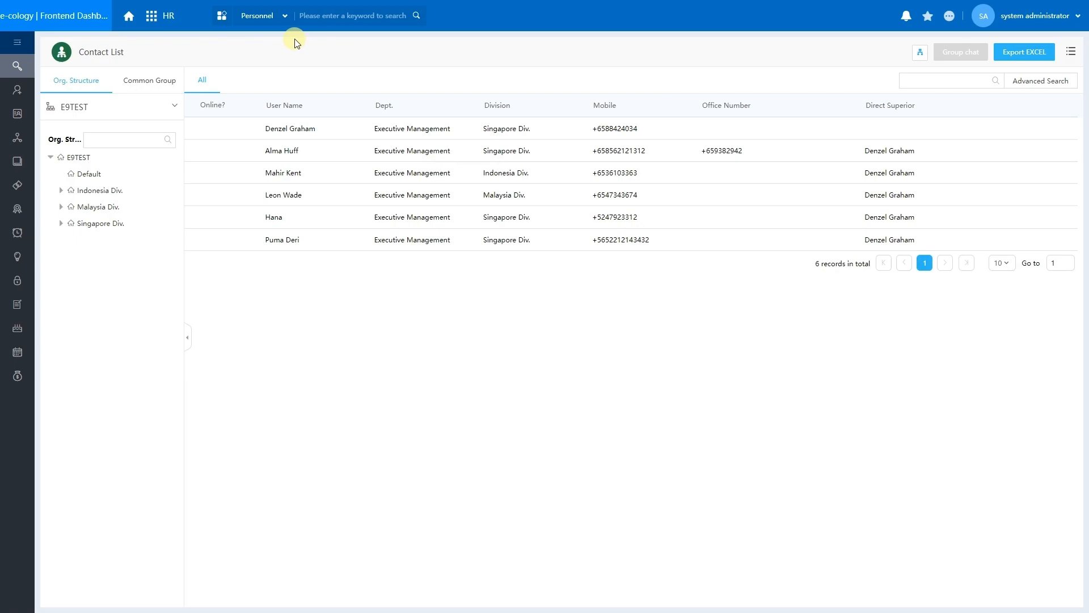
Quick-search contacts by an employee's first name, leaving one Malaysia Div. record.
click(962, 86)
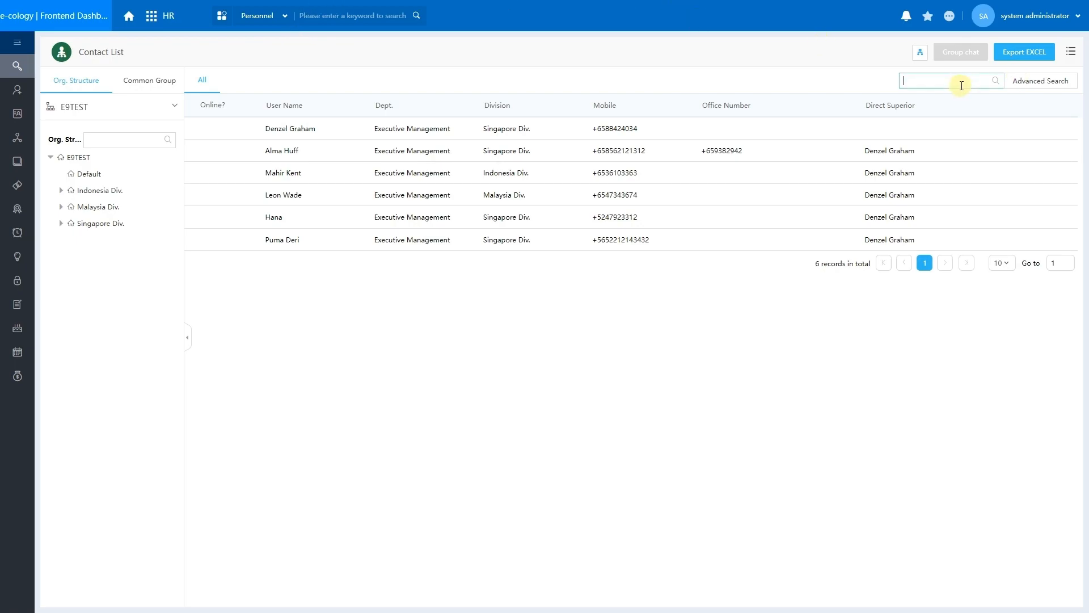
text(Leon)
key(Return)
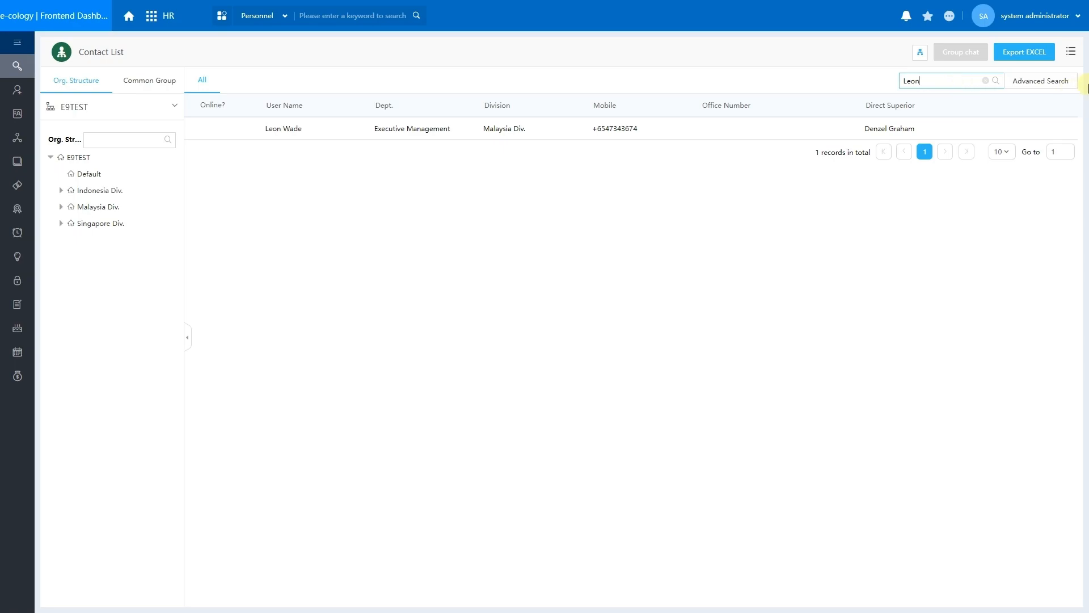
click(1036, 83)
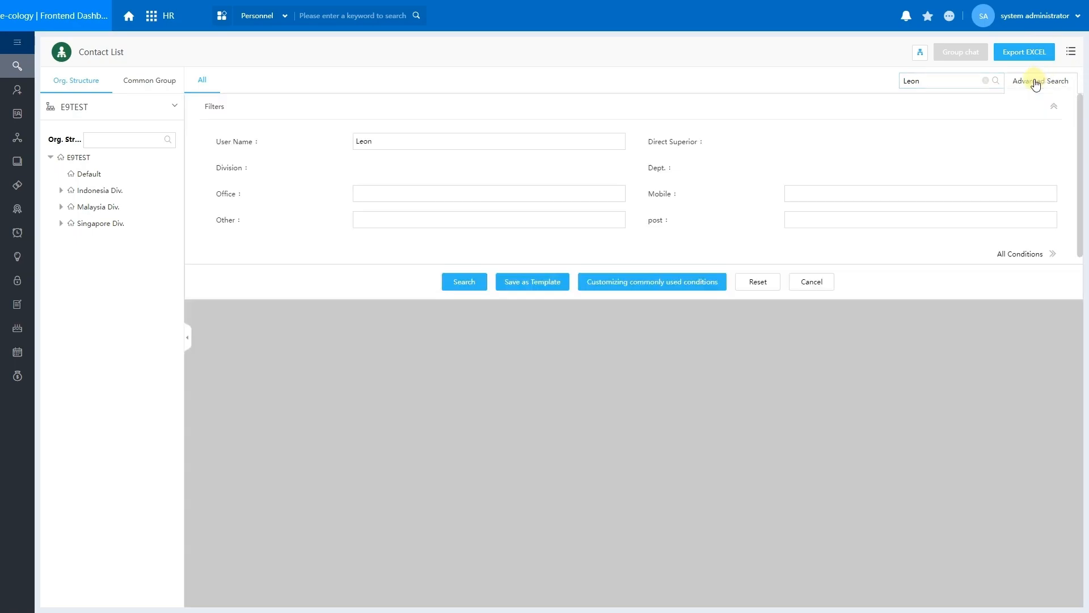
Run an advanced search on Employee No. E00, listing four matching records.
click(1012, 256)
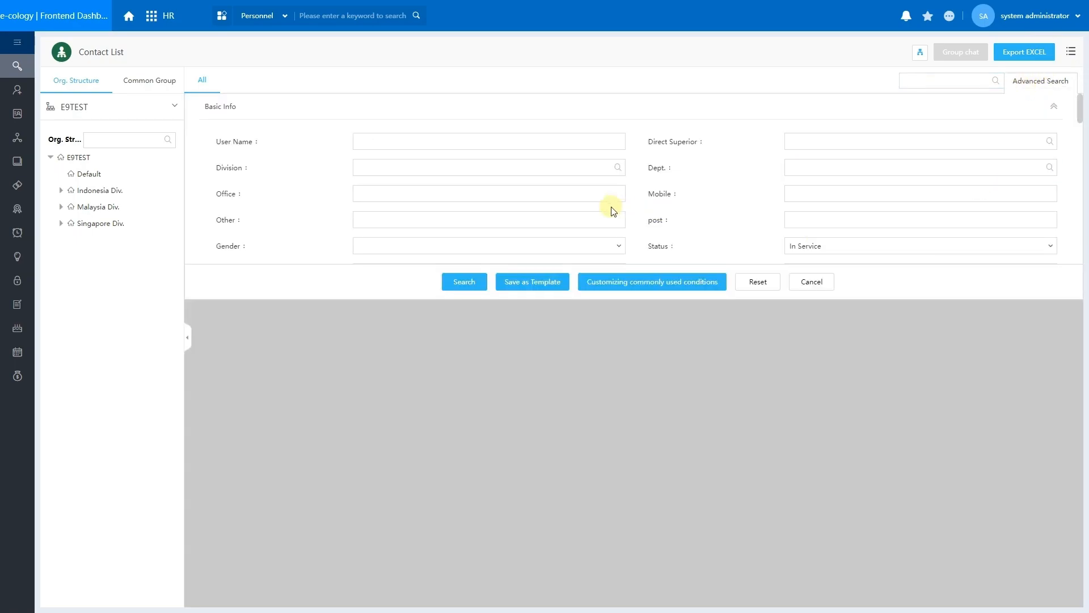
scroll(590, 210, down, 2)
click(568, 171)
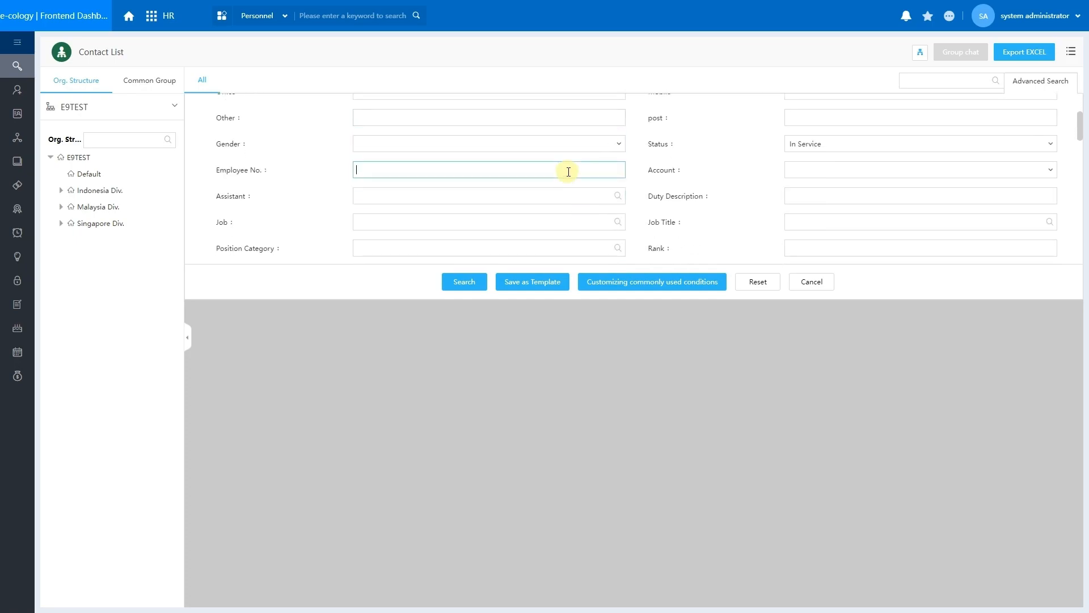
text(E00)
click(477, 282)
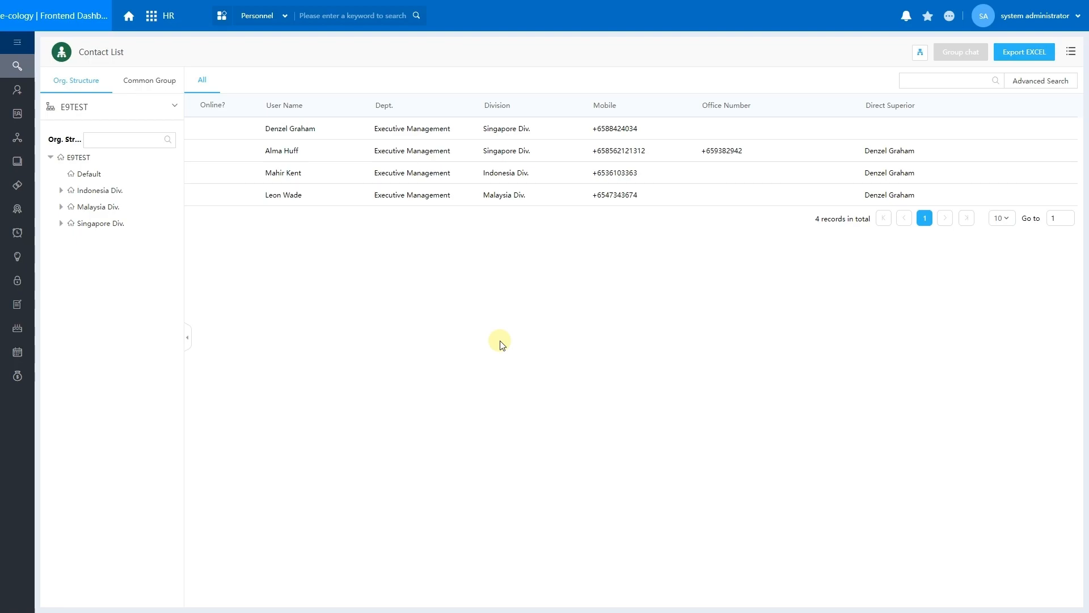
click(24, 95)
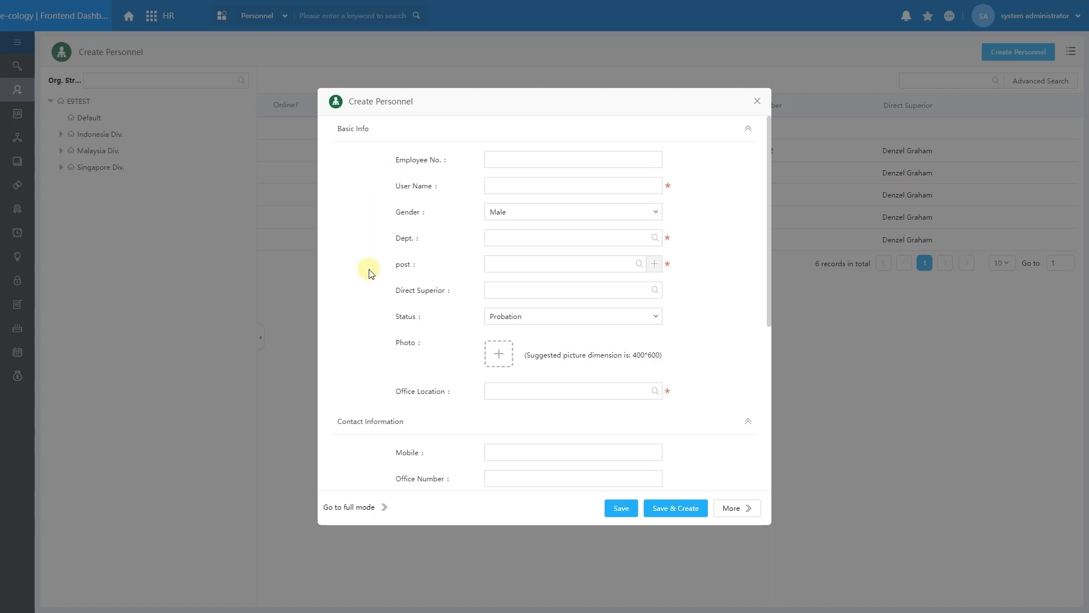
Fill in Employee No. E066, the user name and Female gender for the new employee.
scroll(368, 273, down, 3)
scroll(398, 385, down, 1)
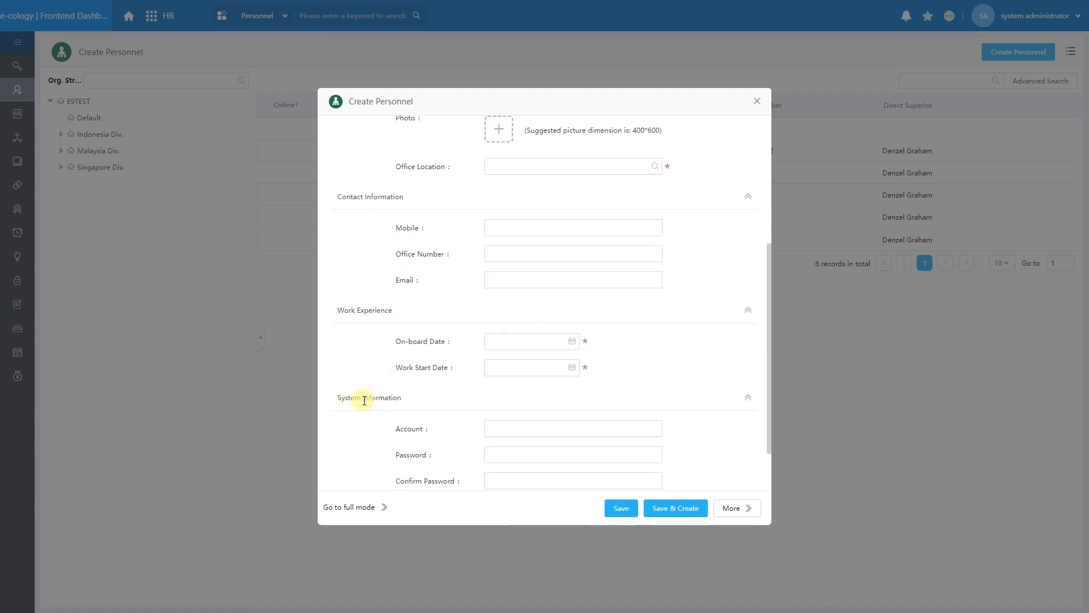
scroll(383, 412, up, 4)
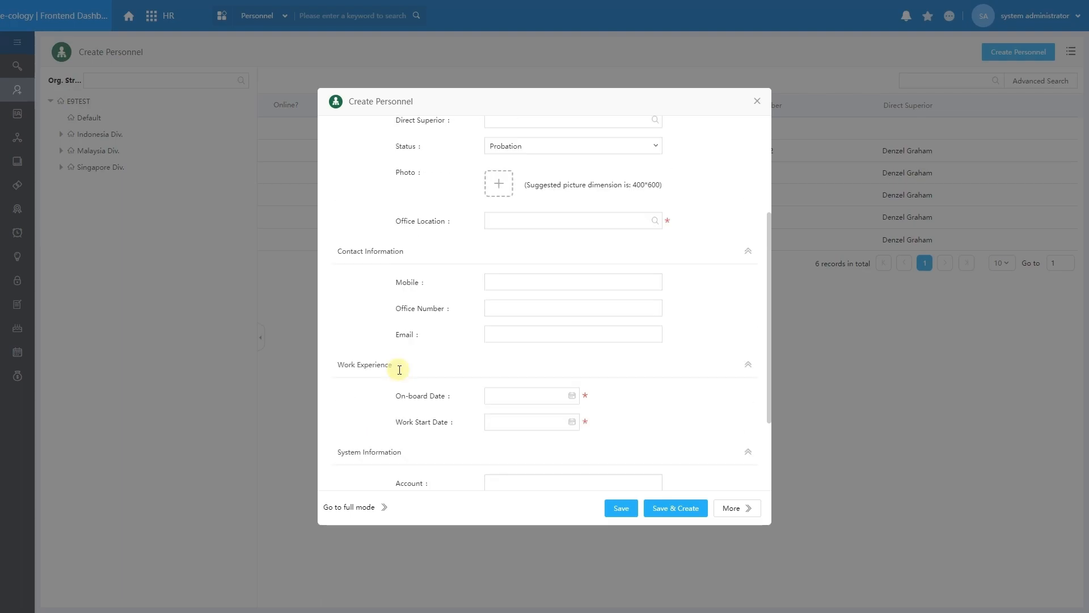
click(528, 155)
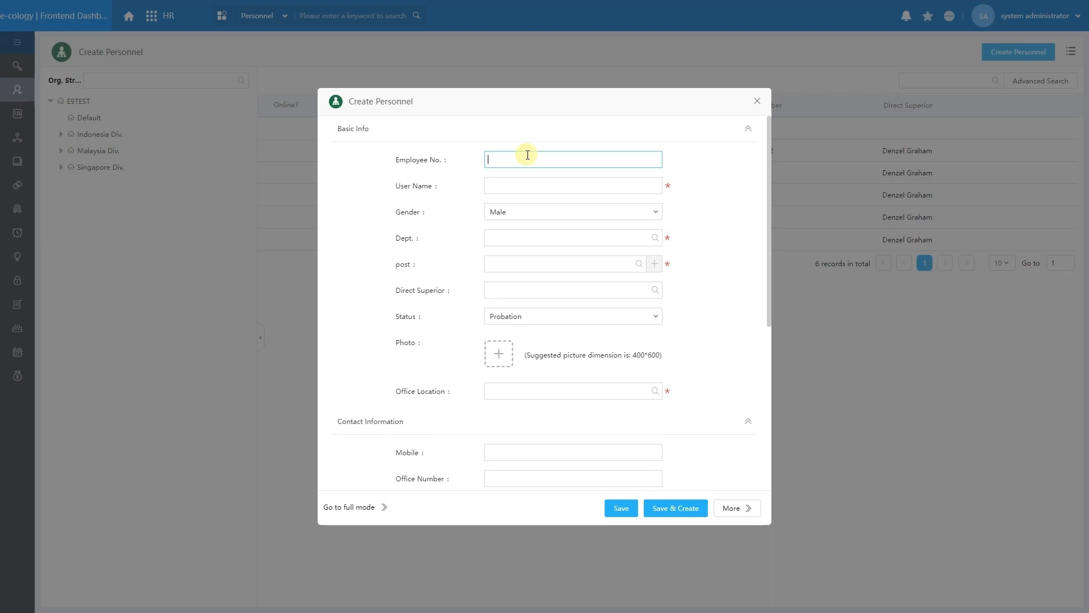
text(E066)
click(524, 186)
text(Nur)
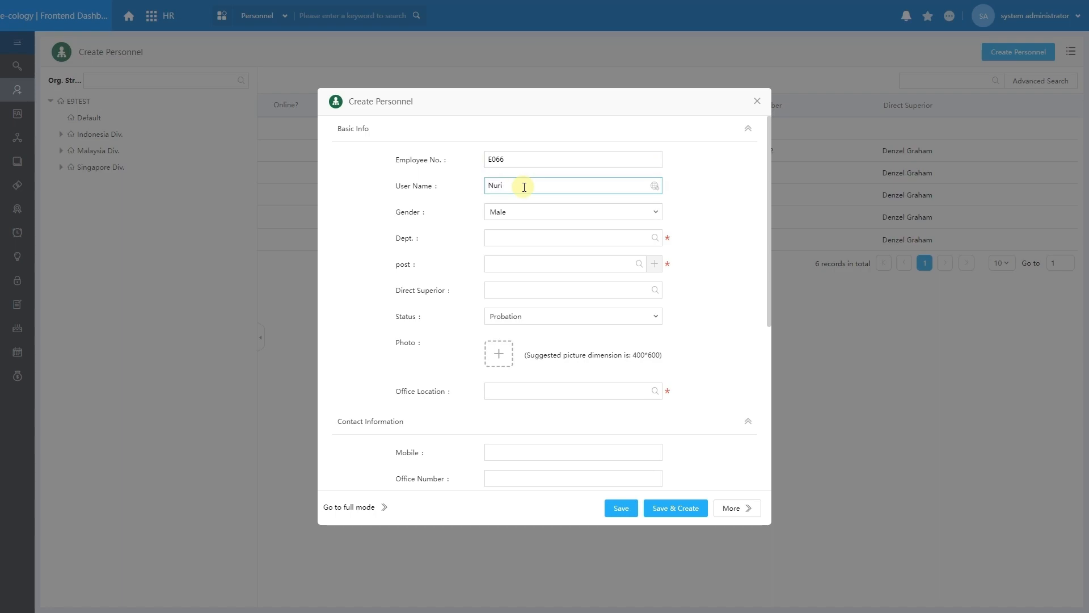
text(i)
click(527, 208)
click(520, 245)
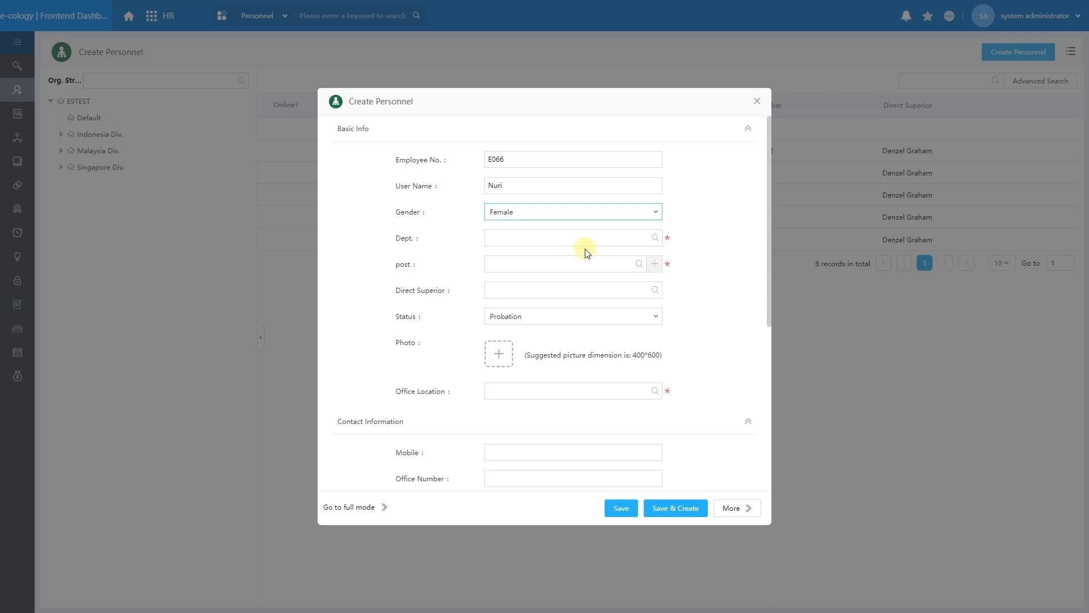
Bring up the Dept. chooser and expand Singapore Div. to list its departments.
click(659, 243)
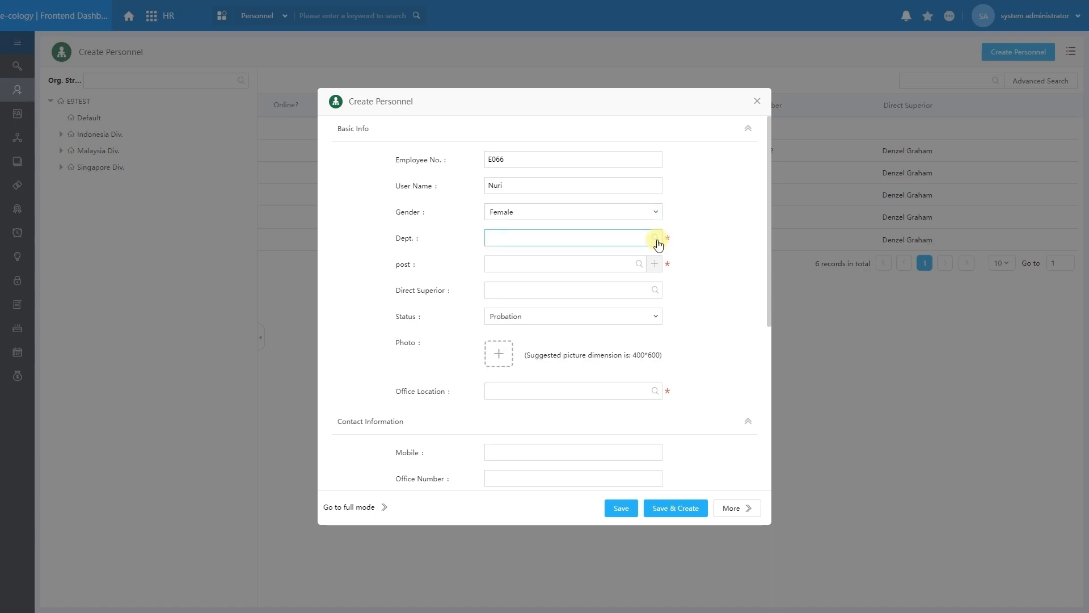
click(657, 239)
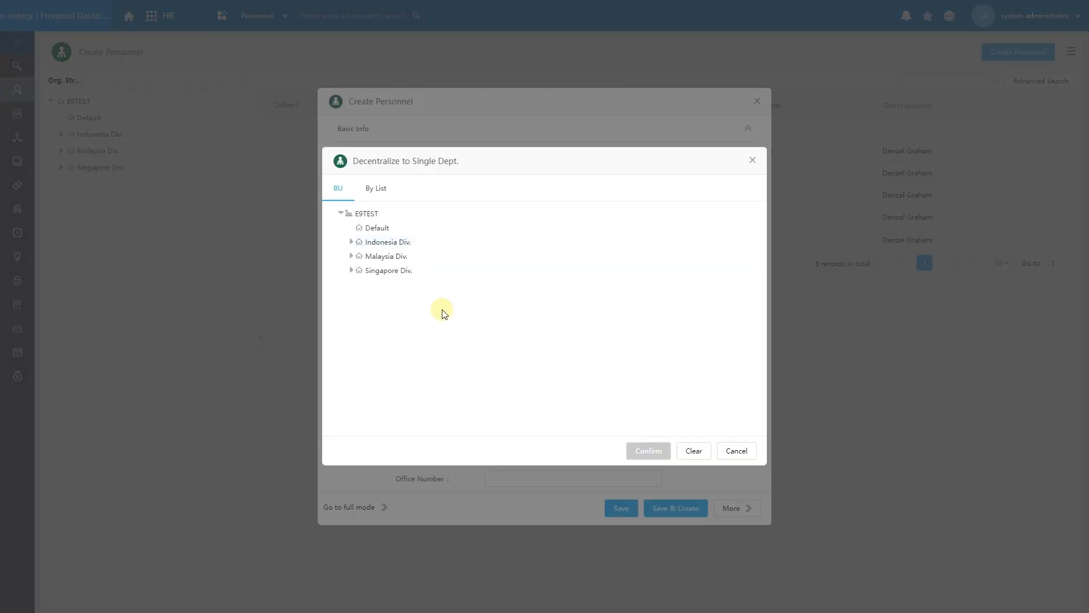
click(352, 271)
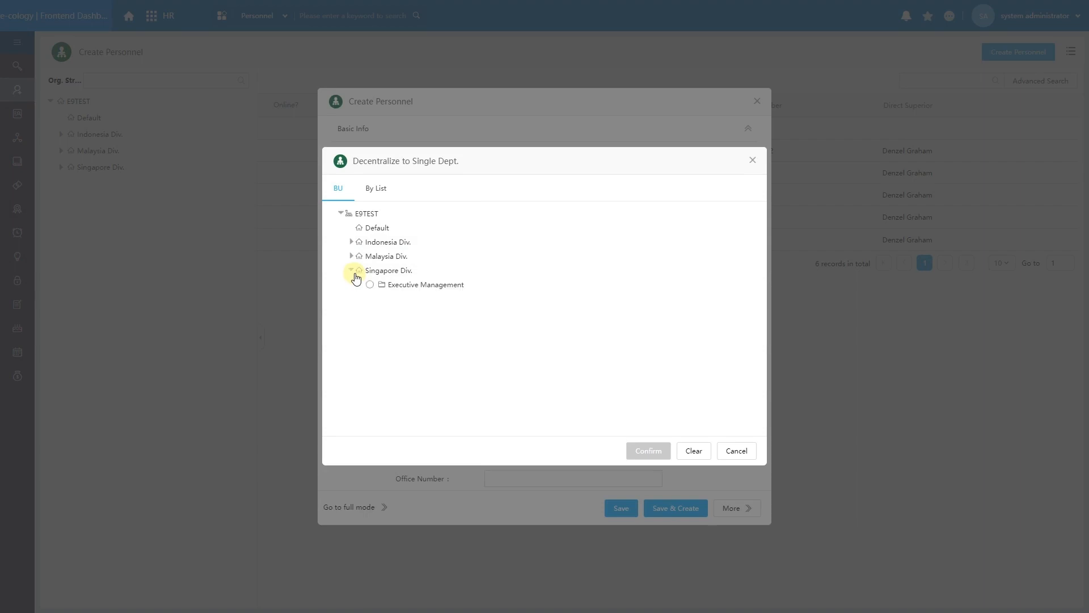
Set Dept. to Singapore Div.'s Executive Management, then close the post list unchosen.
click(391, 291)
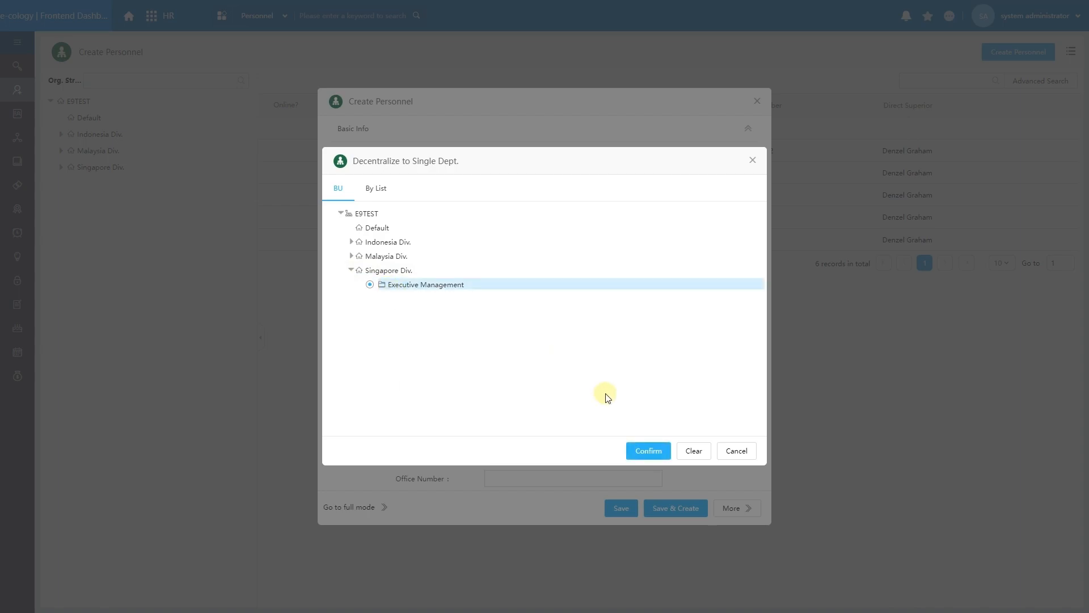
click(636, 451)
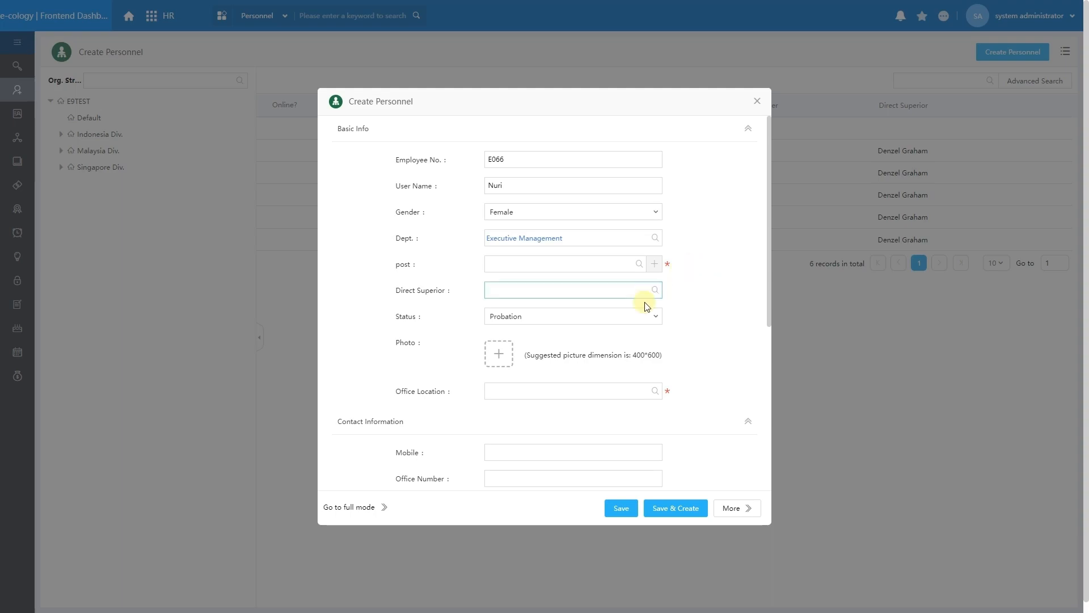
click(639, 267)
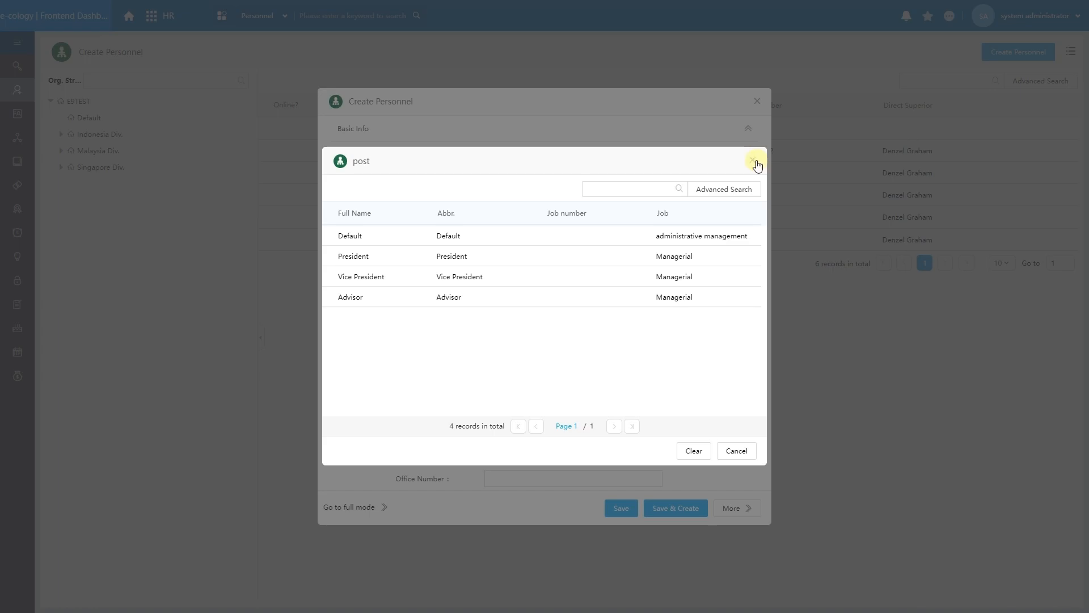
click(757, 160)
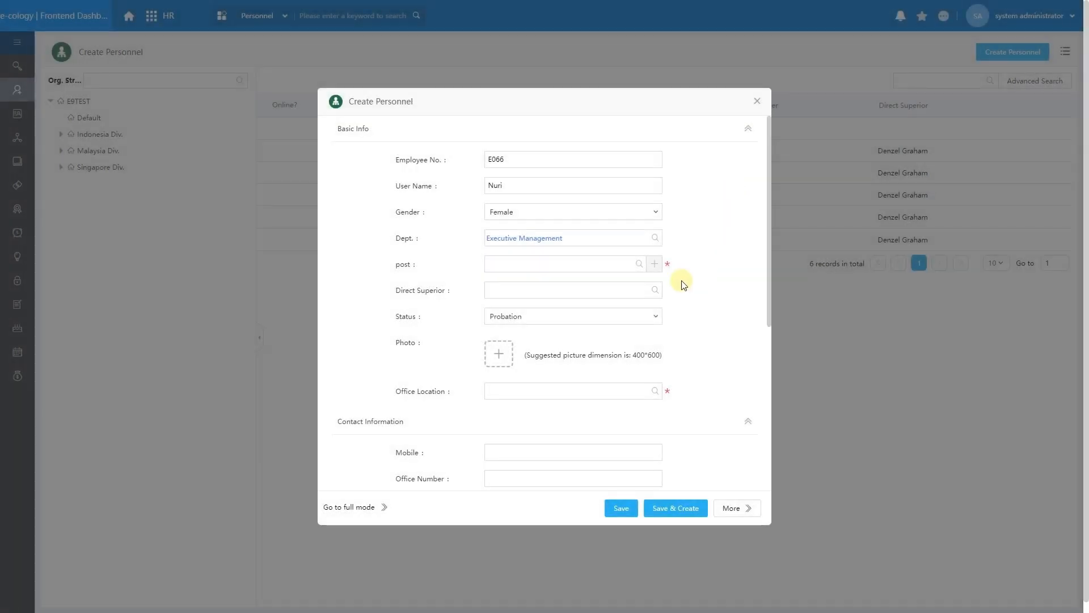
Create a Financial Advisor position, same abbreviation and full name, under financial management.
click(655, 264)
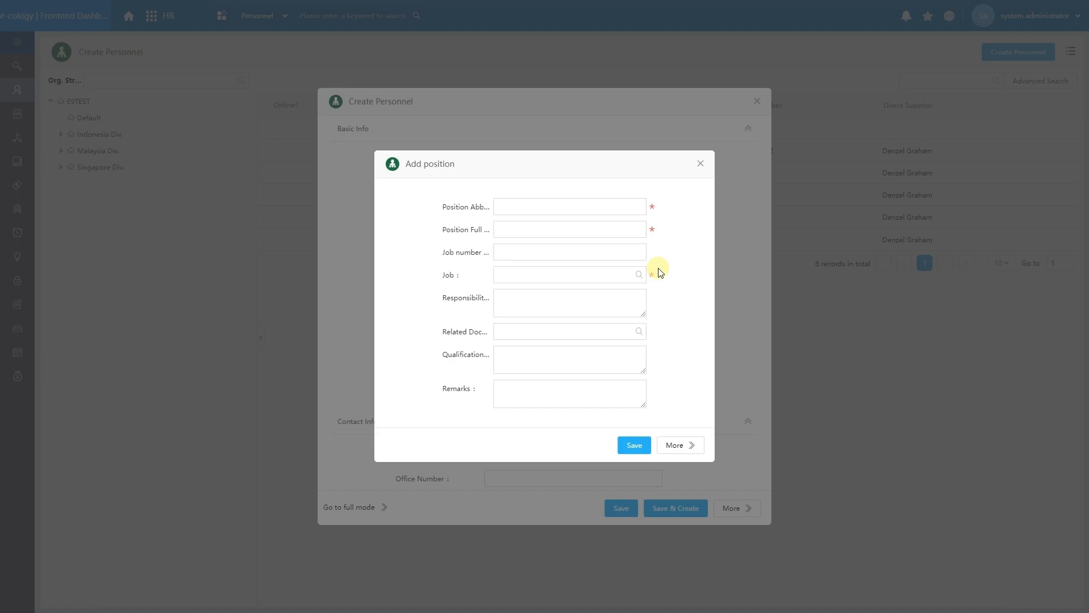
click(610, 213)
text(Financ)
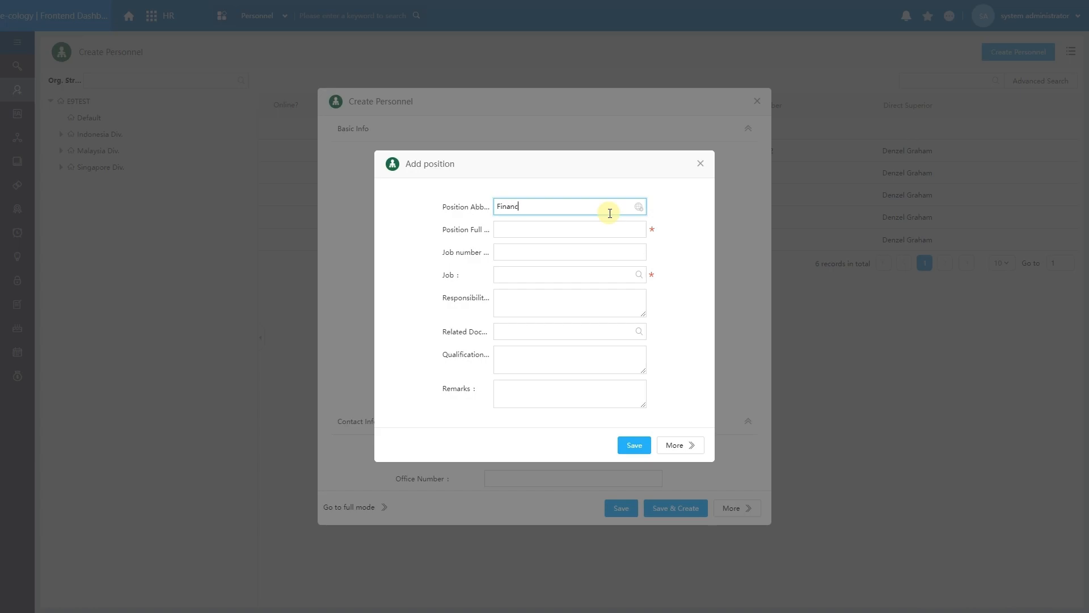
text(ial Advisor)
drag(611, 212, 487, 206)
key(ctrl+c)
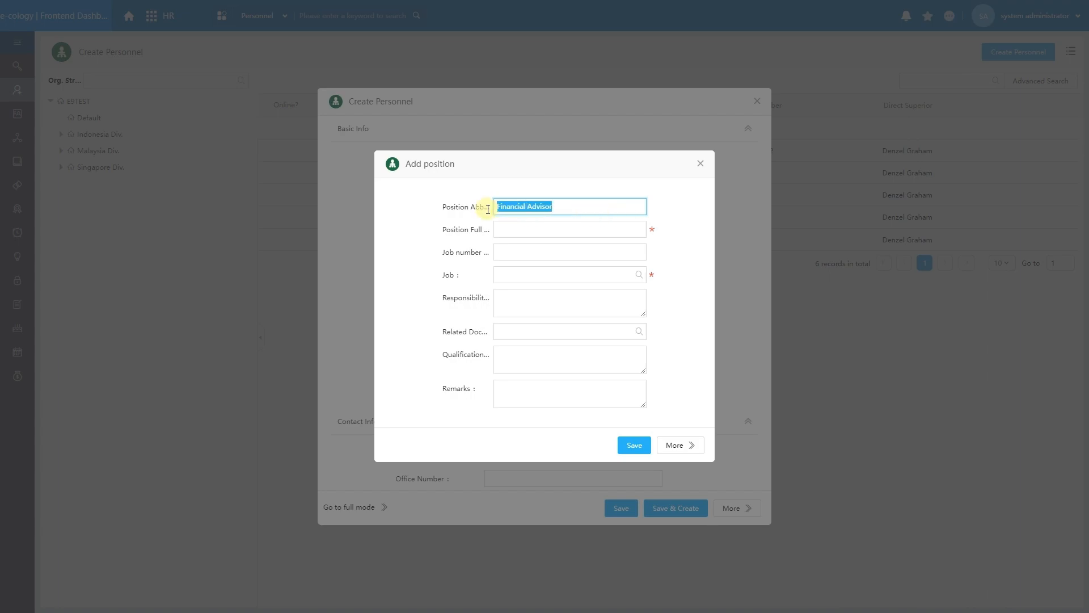
click(514, 226)
key(ctrl+v)
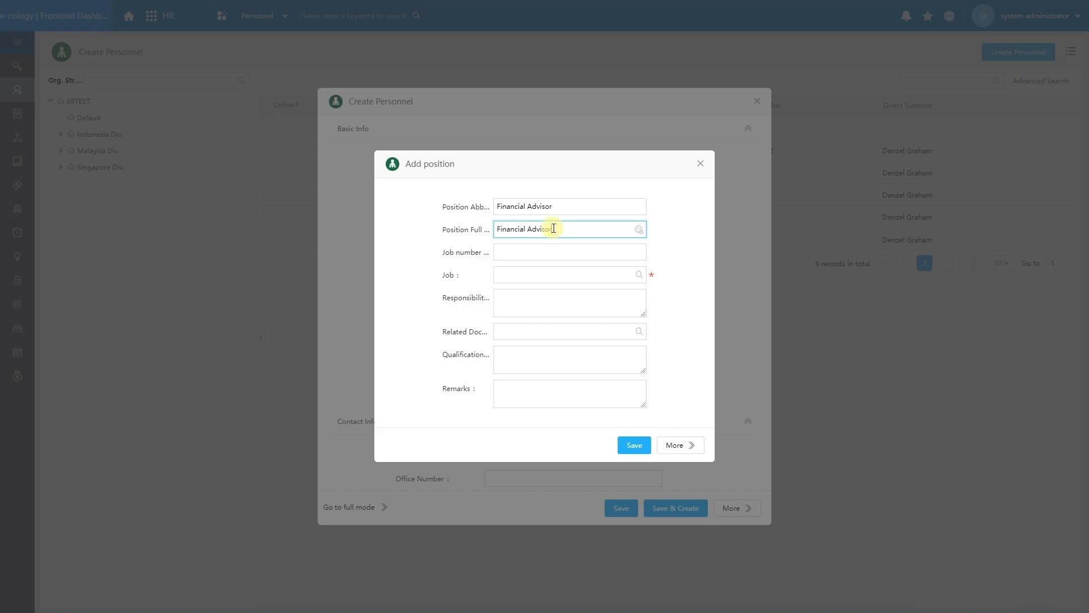
click(639, 274)
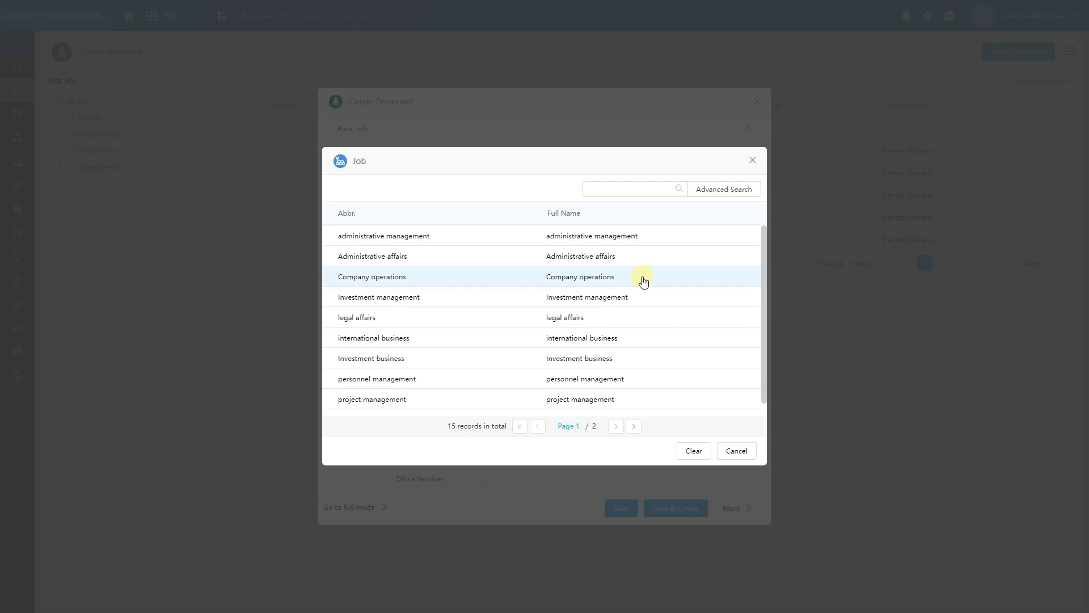
scroll(624, 295, down, 1)
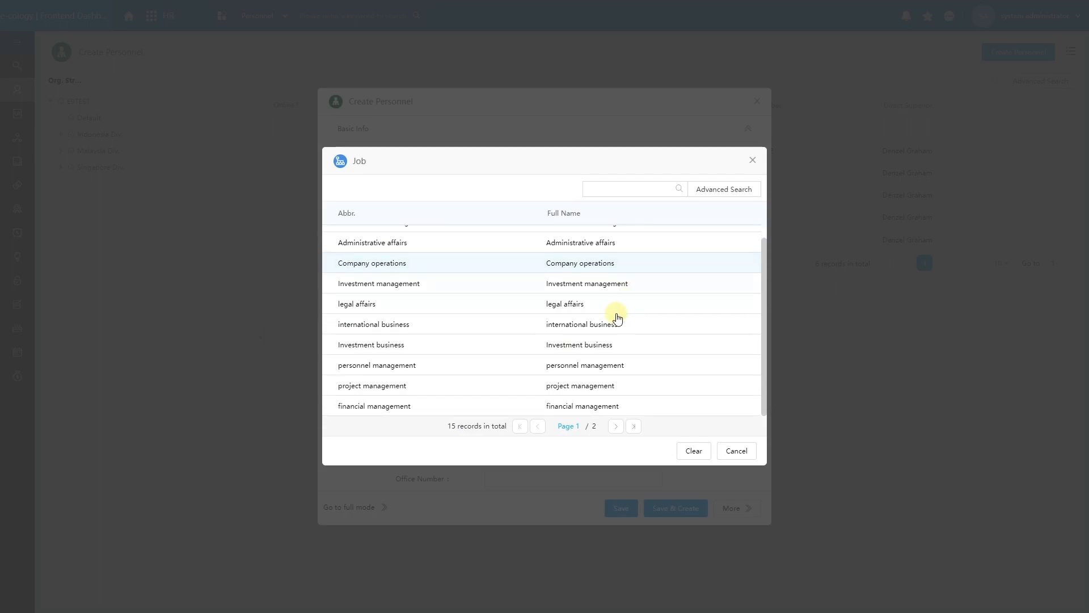
click(566, 404)
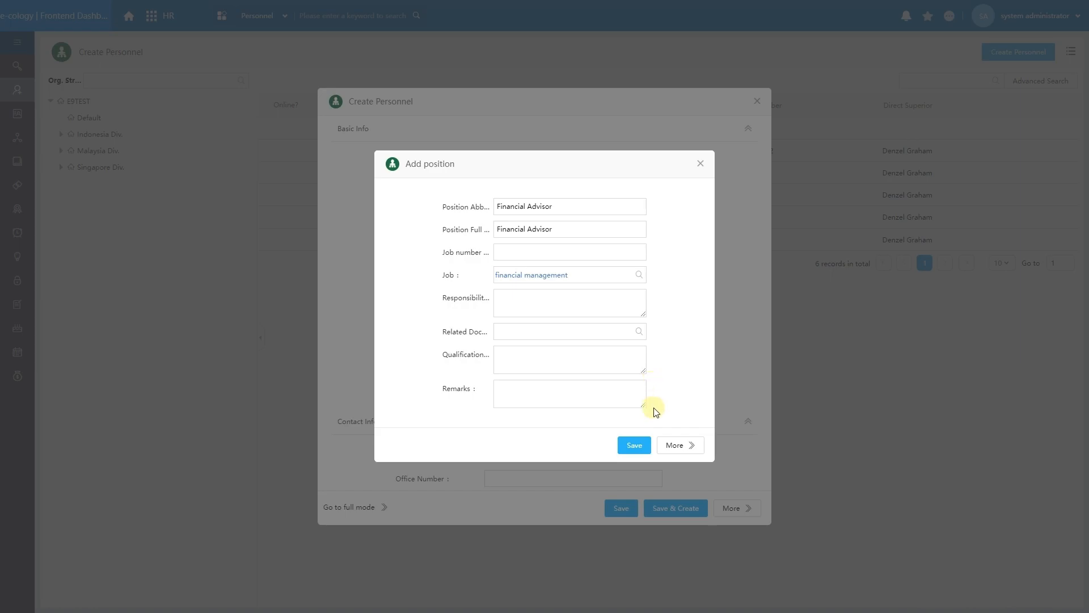
click(635, 444)
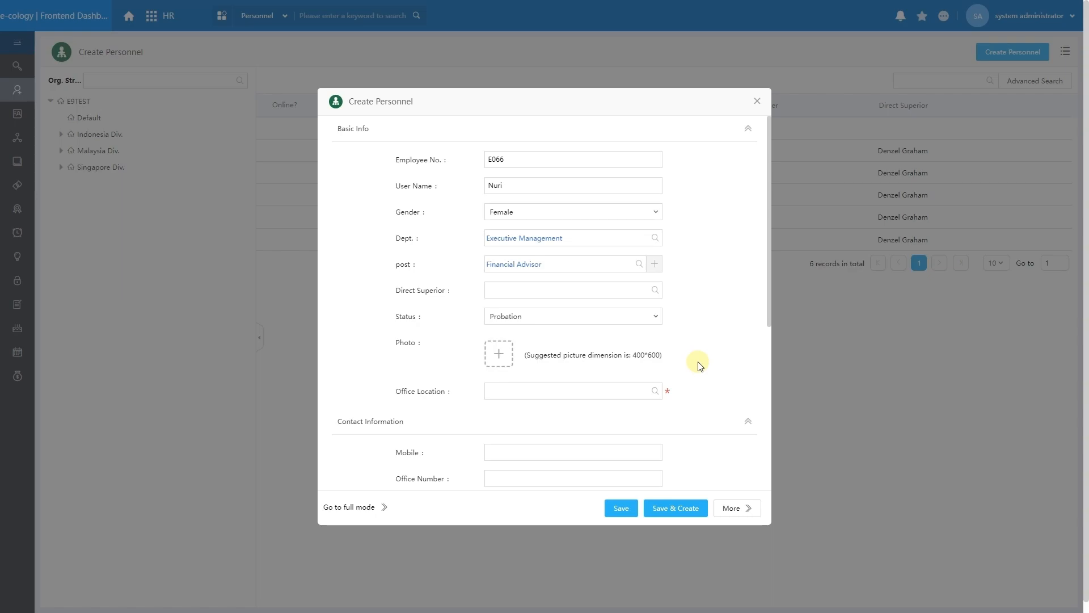
Search the BU tab by name and set the Singapore Div. Executive Management president as Direct Superior.
click(655, 289)
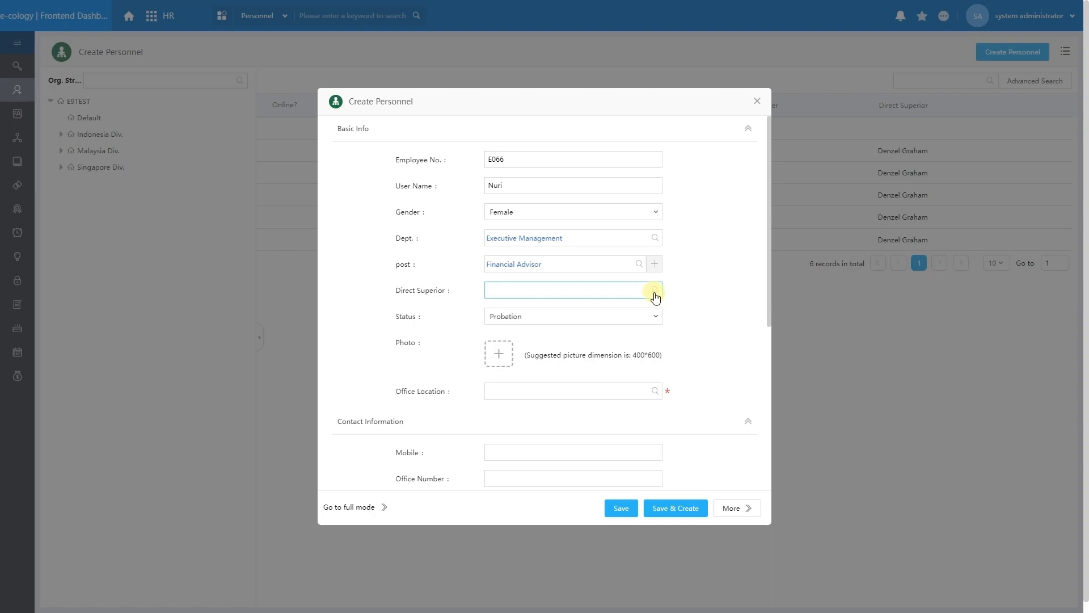
click(655, 293)
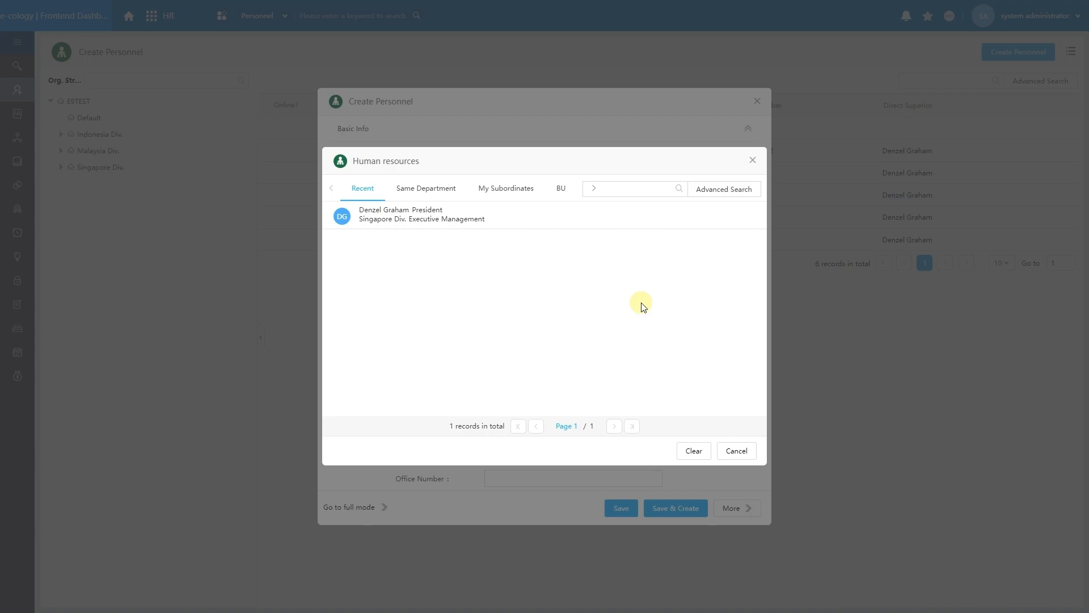
click(556, 194)
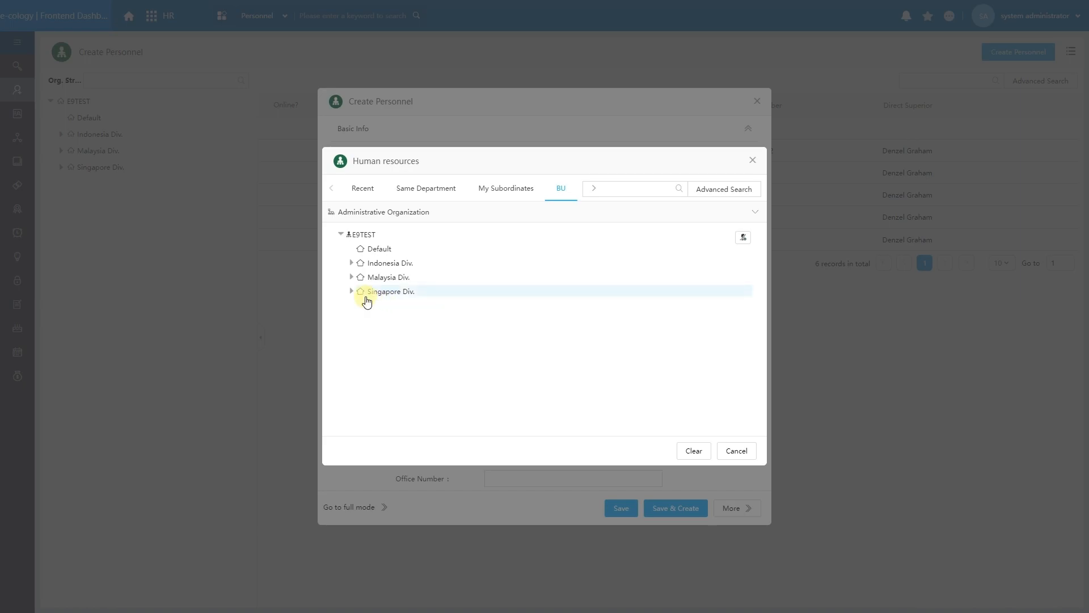
click(612, 187)
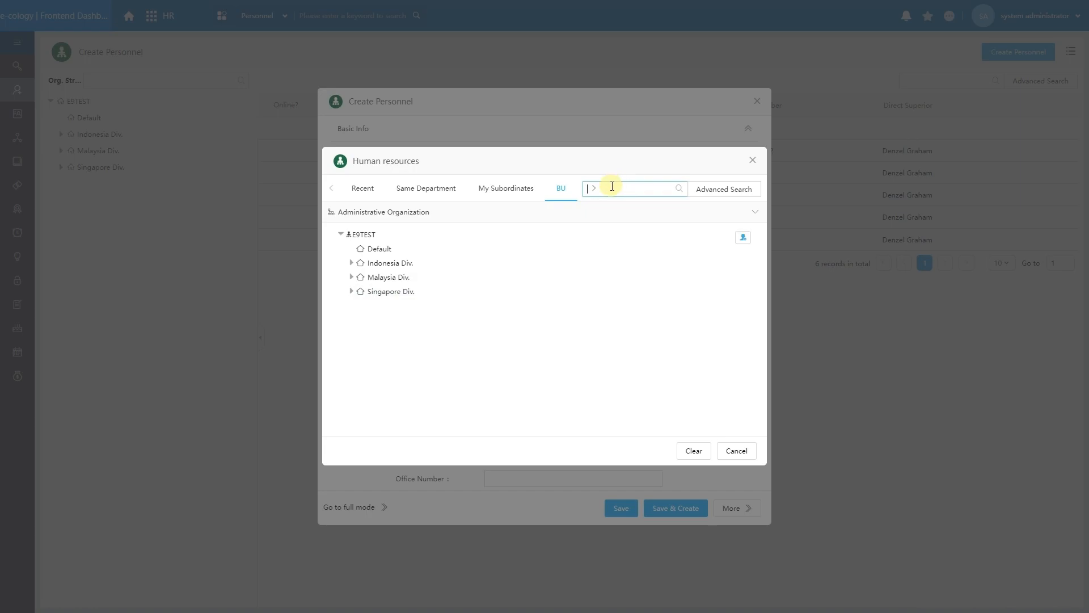
text(Denzel)
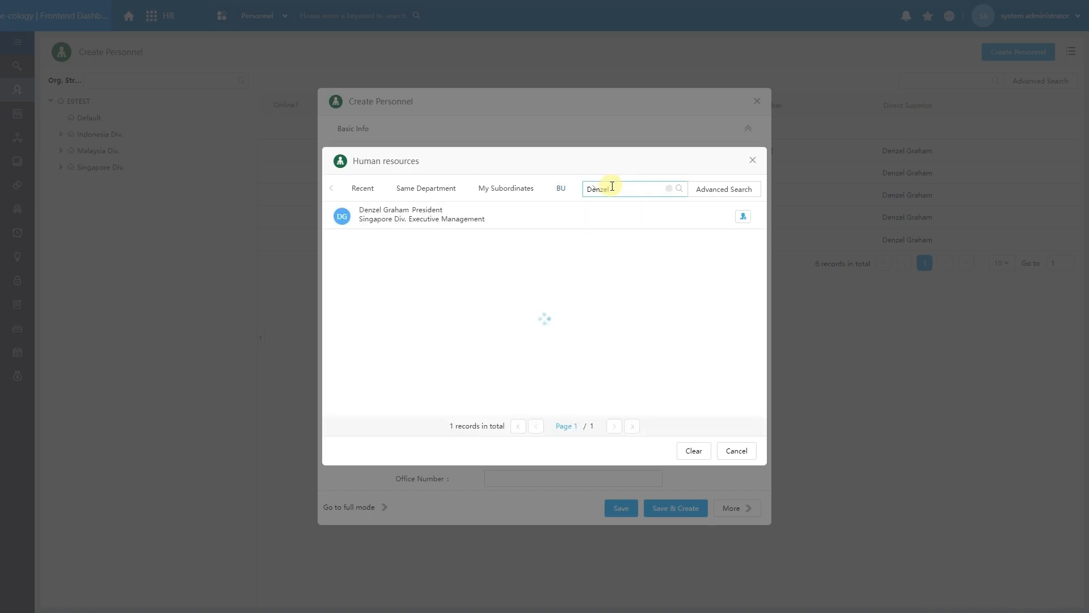
click(581, 217)
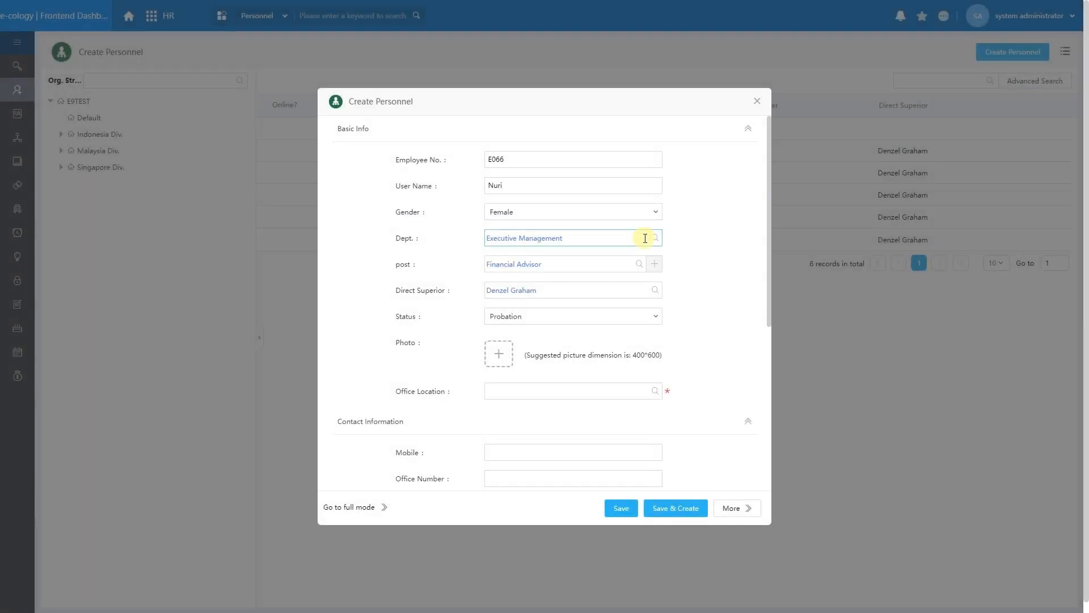
Set Status to Permanent and Office Location to Singapore.
click(630, 323)
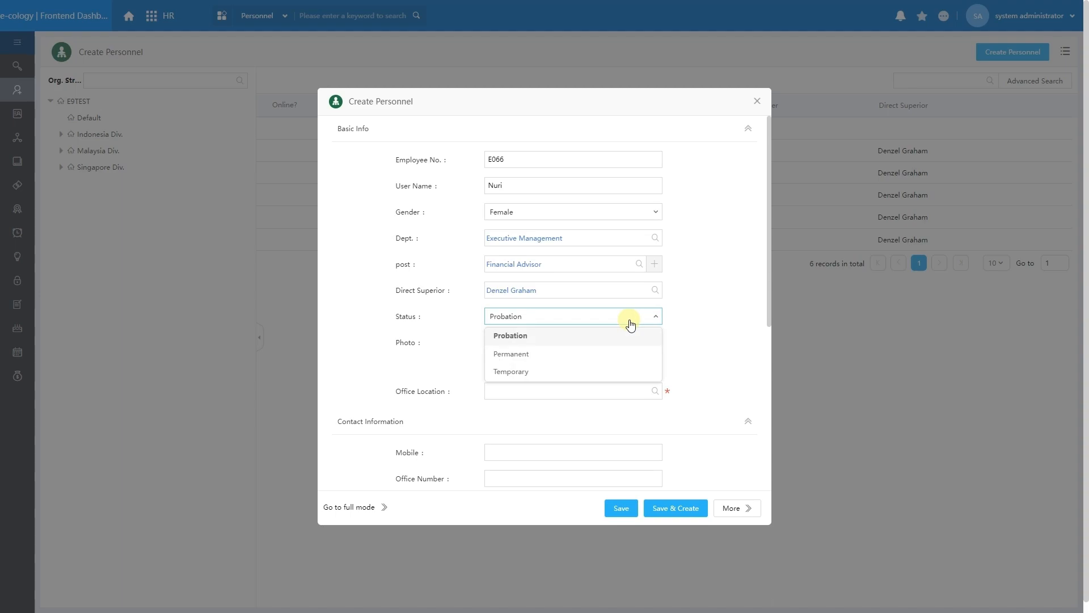
click(620, 354)
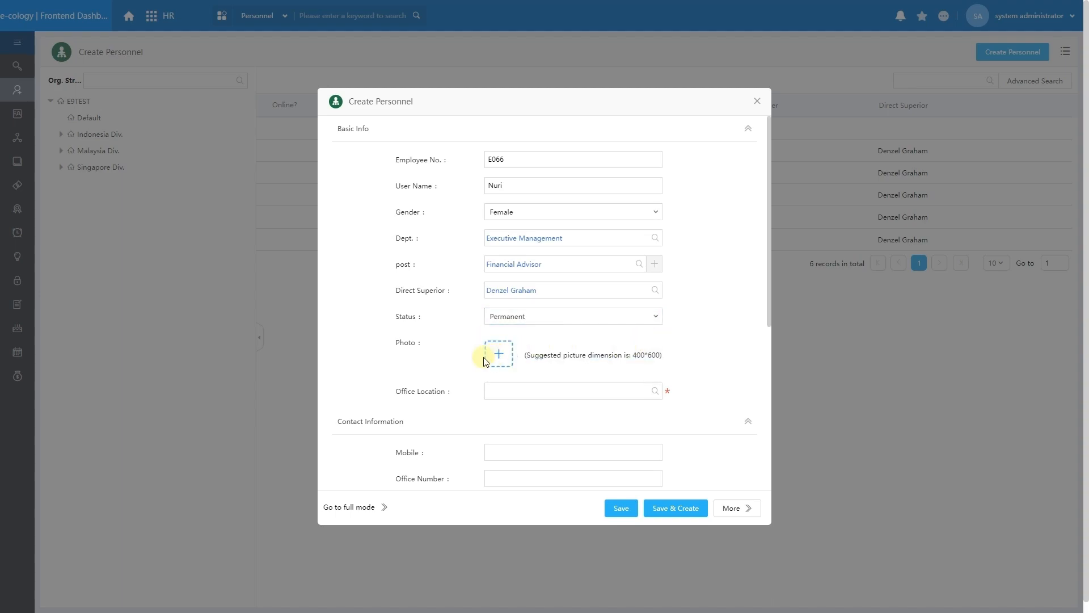
scroll(516, 356, down, 1)
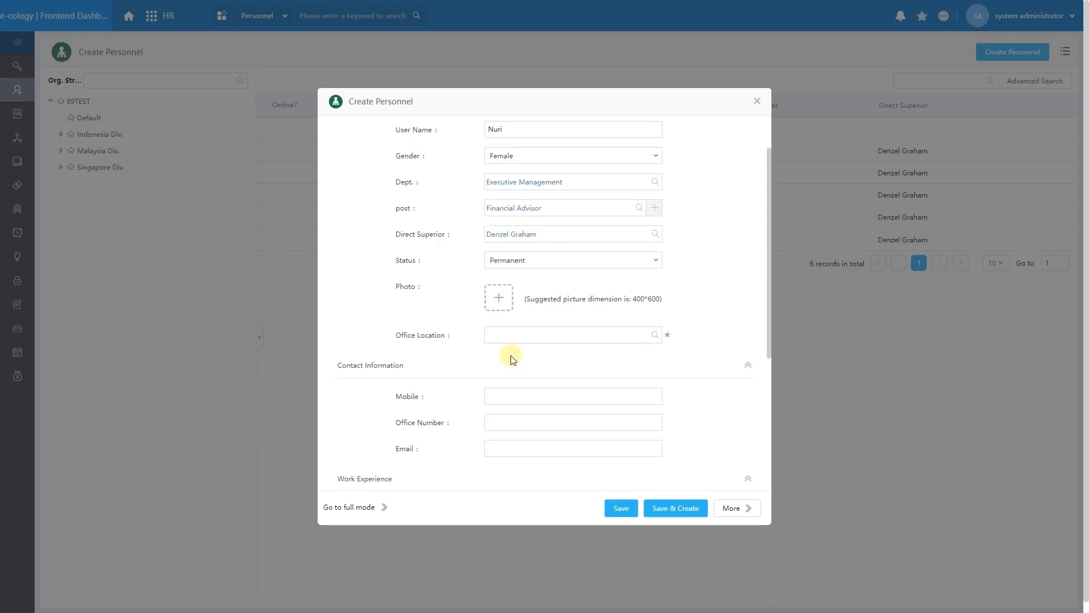
click(655, 337)
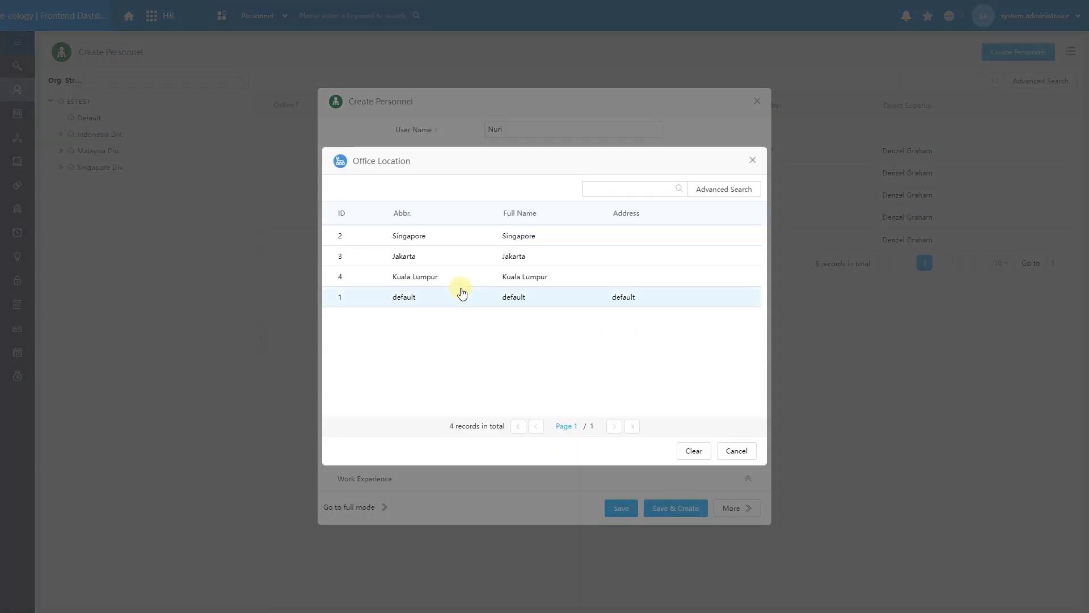
click(426, 244)
Go through the mobile, office number and email contact fields, leaving them blank.
scroll(539, 381, down, 2)
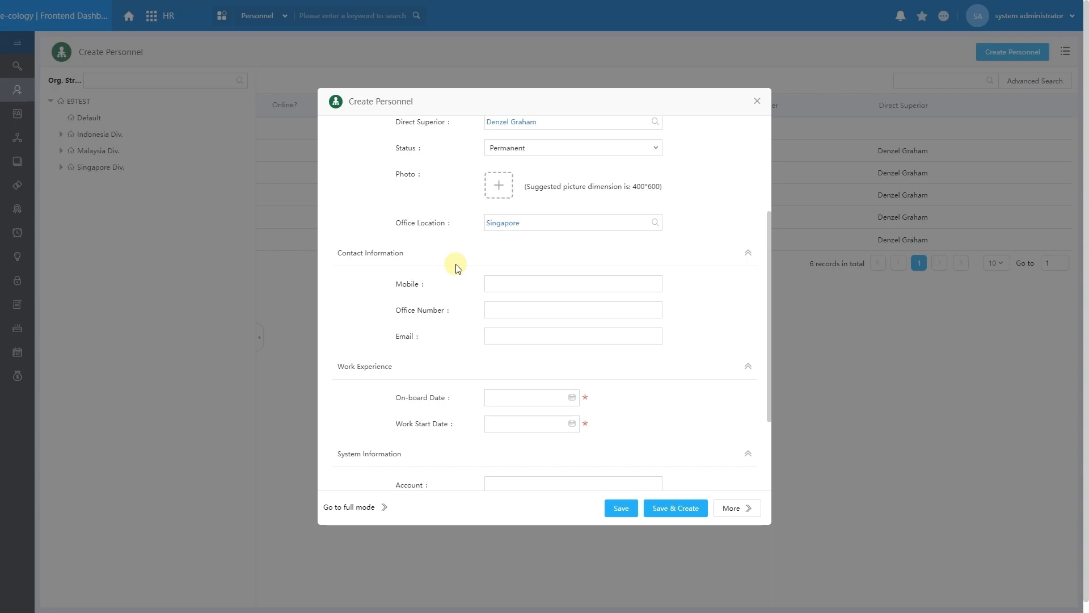
click(550, 284)
click(544, 305)
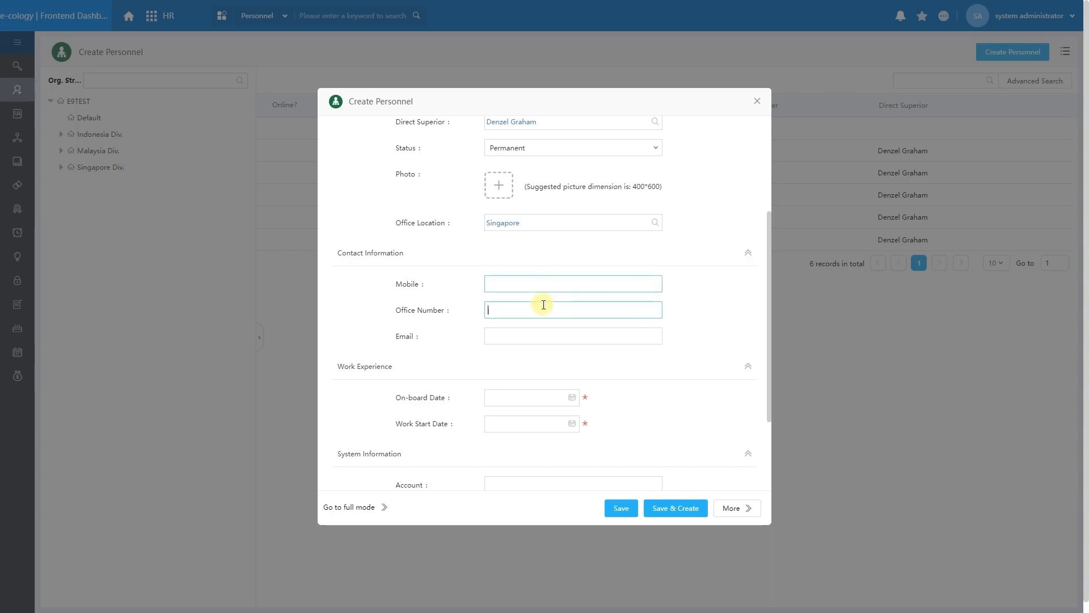
click(535, 331)
scroll(539, 323, down, 2)
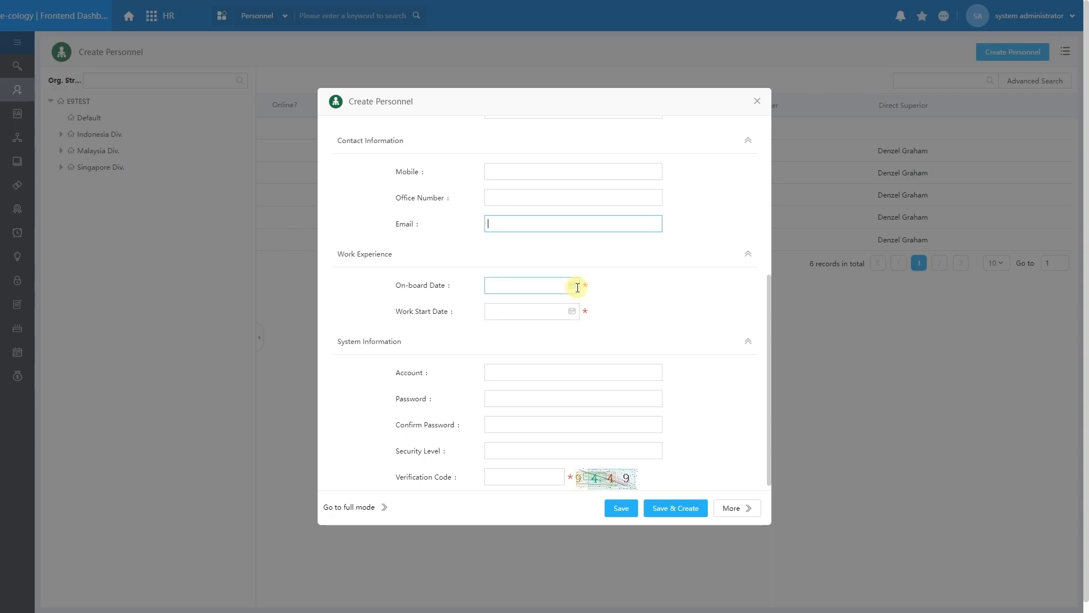
Pick July 24, 2023 in both the On-board Date and Work Start Date calendars.
click(578, 288)
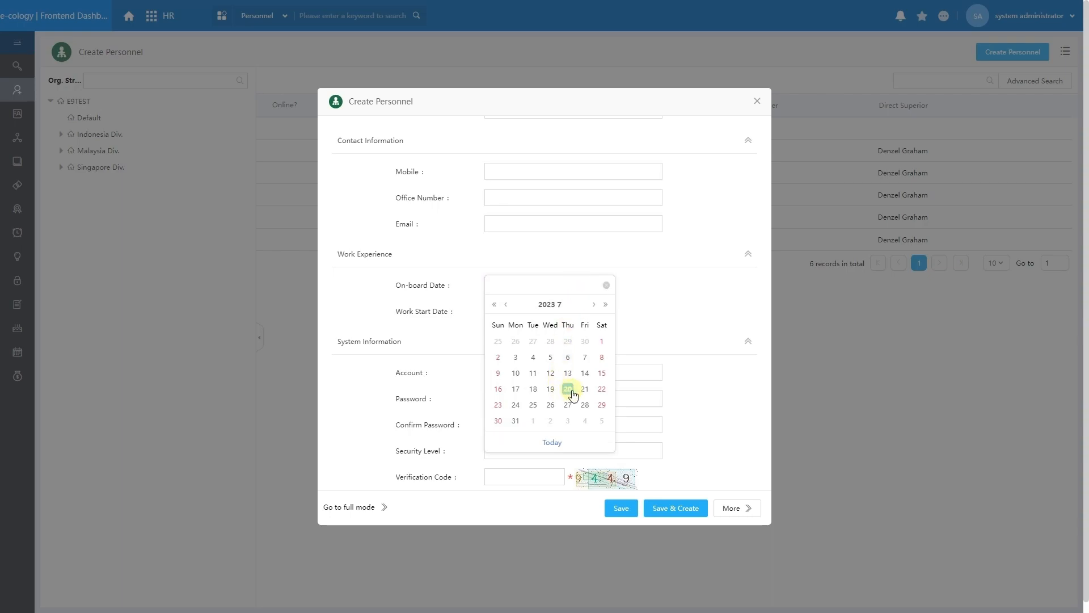
click(516, 404)
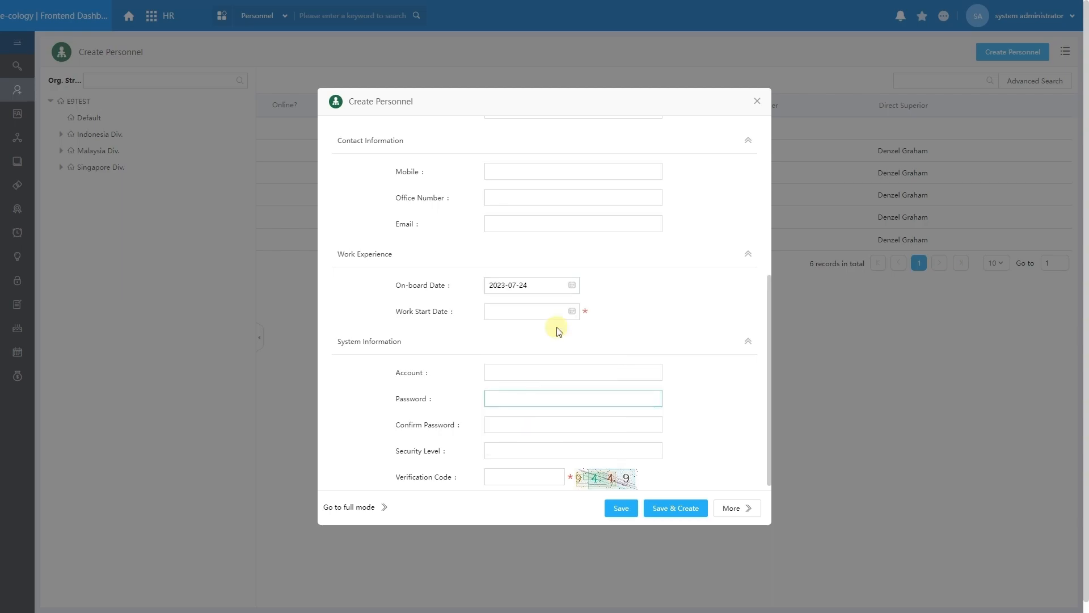
click(572, 314)
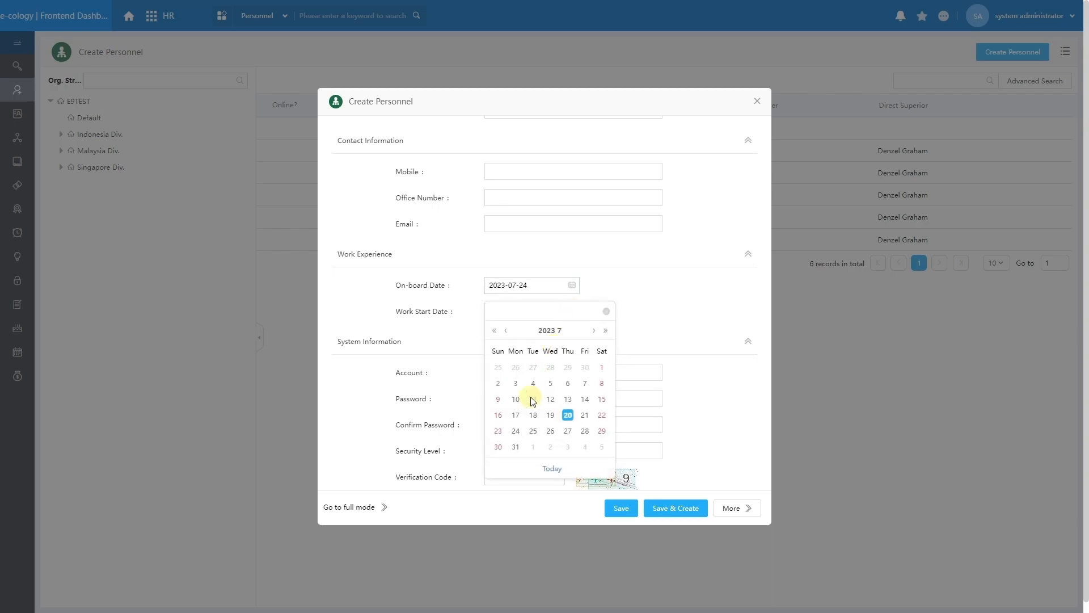
click(512, 432)
scroll(534, 340, down, 1)
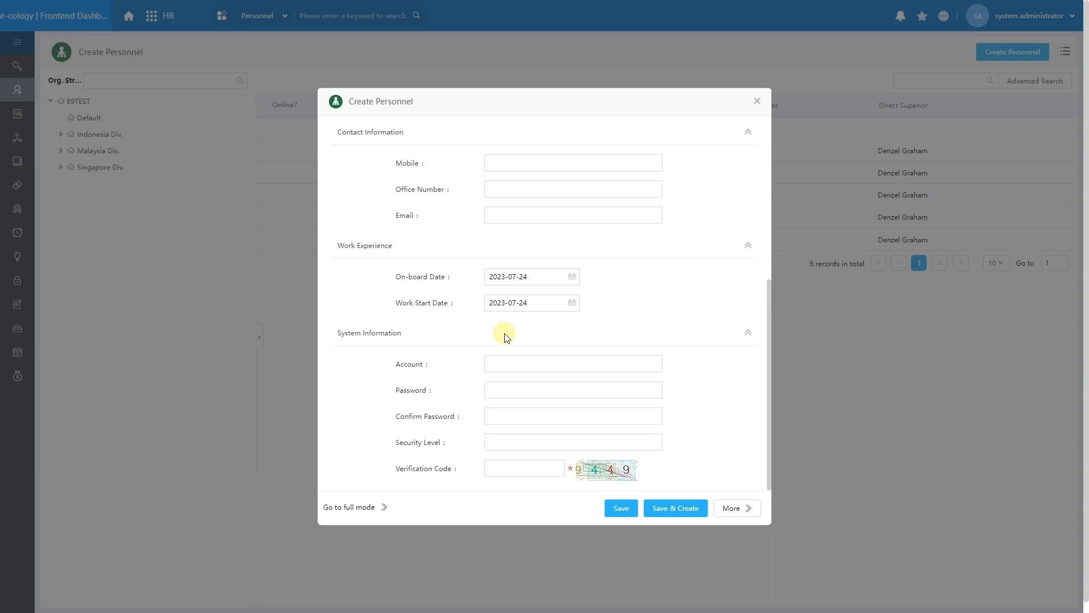
Enter the new employee's account ID and the password in both password fields.
click(506, 360)
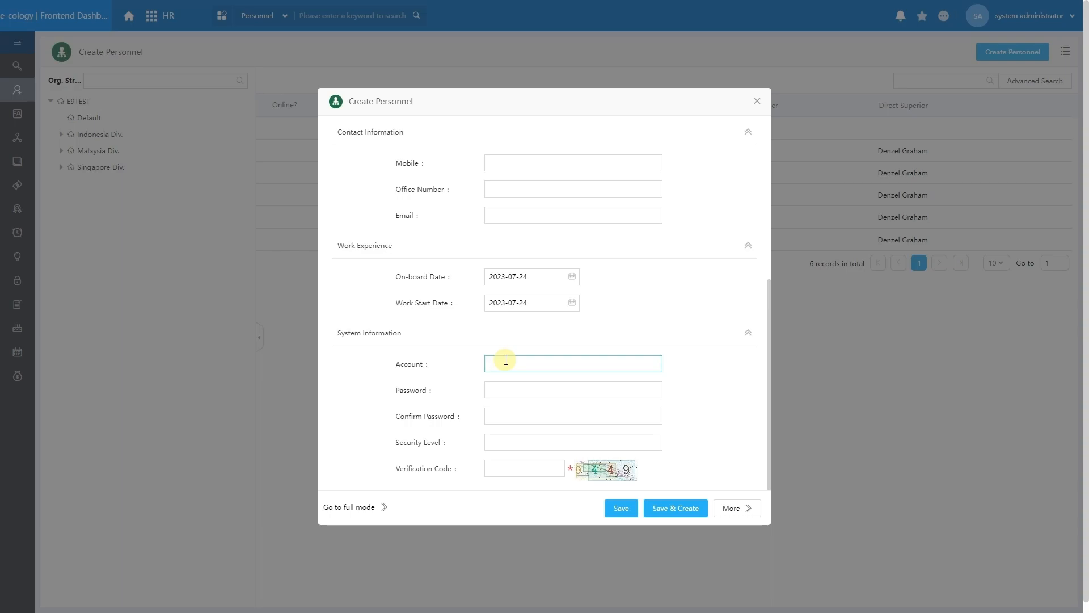
text(E066)
click(534, 386)
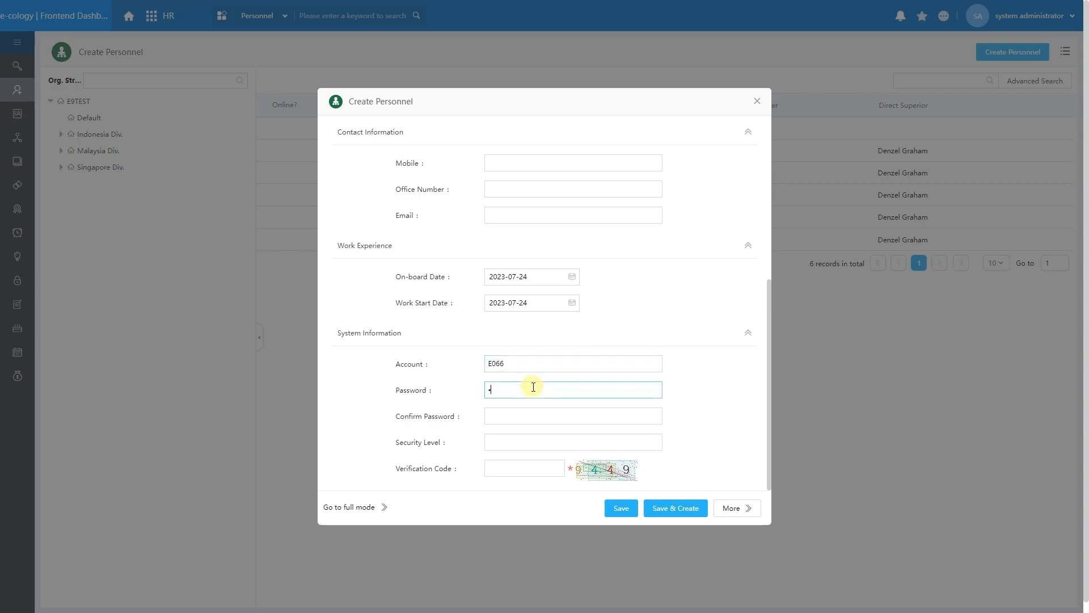
click(517, 412)
text(1)
Set Security Level to 90, enter the captcha verification code, and save the record.
click(512, 444)
text(90)
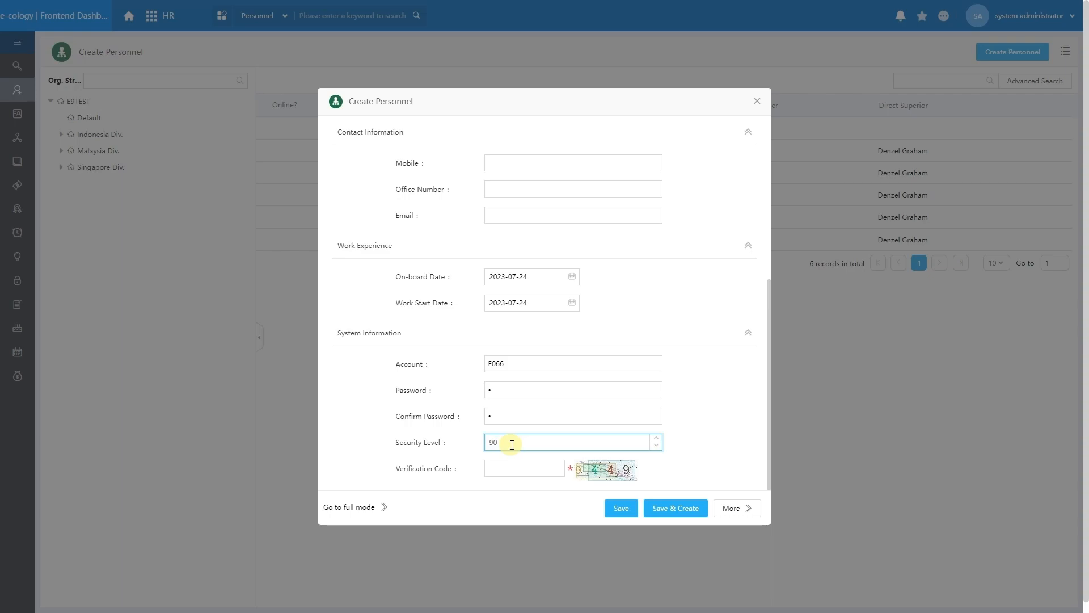
click(510, 469)
text(9499)
key(BackSpace)
key(BackSpace)
text(49)
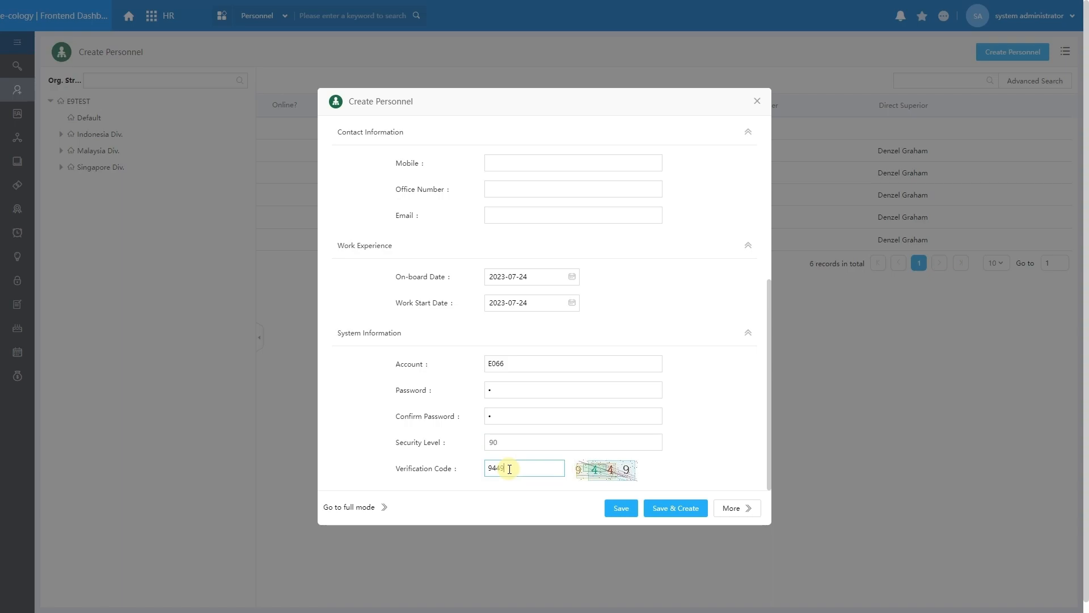
click(618, 511)
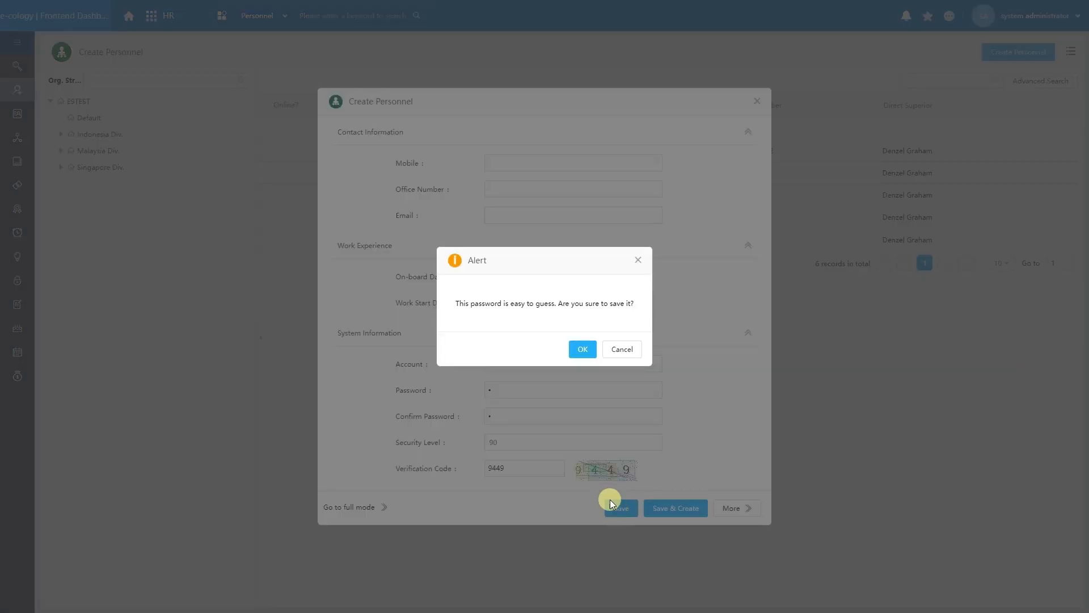
Confirm OK on the easy-to-guess password alert to save the personnel record.
click(582, 350)
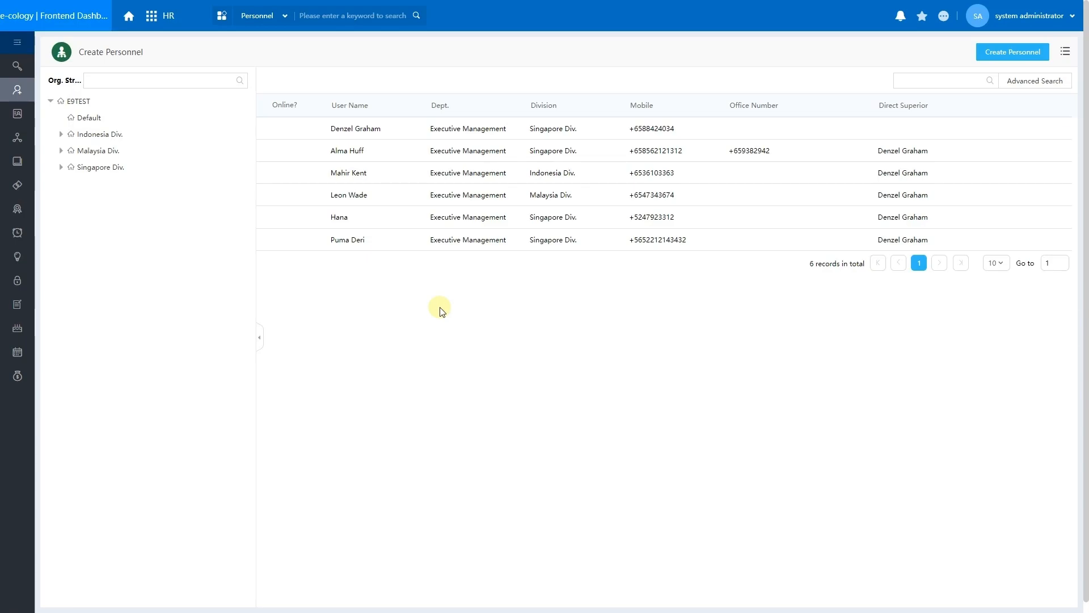
Switch to the Backend Dashboard from the header's More menu.
click(945, 27)
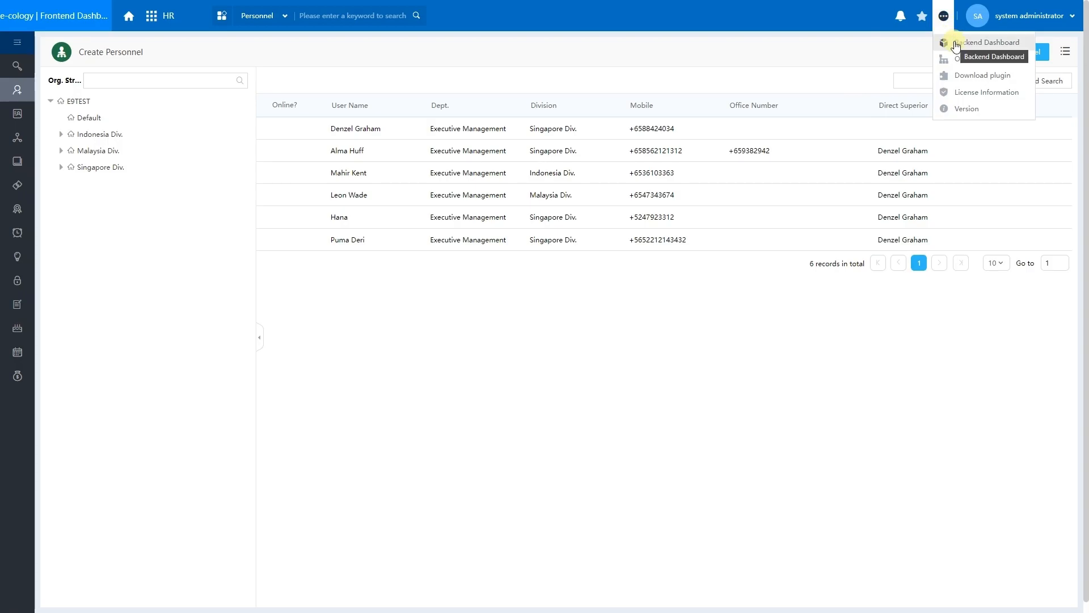
click(958, 46)
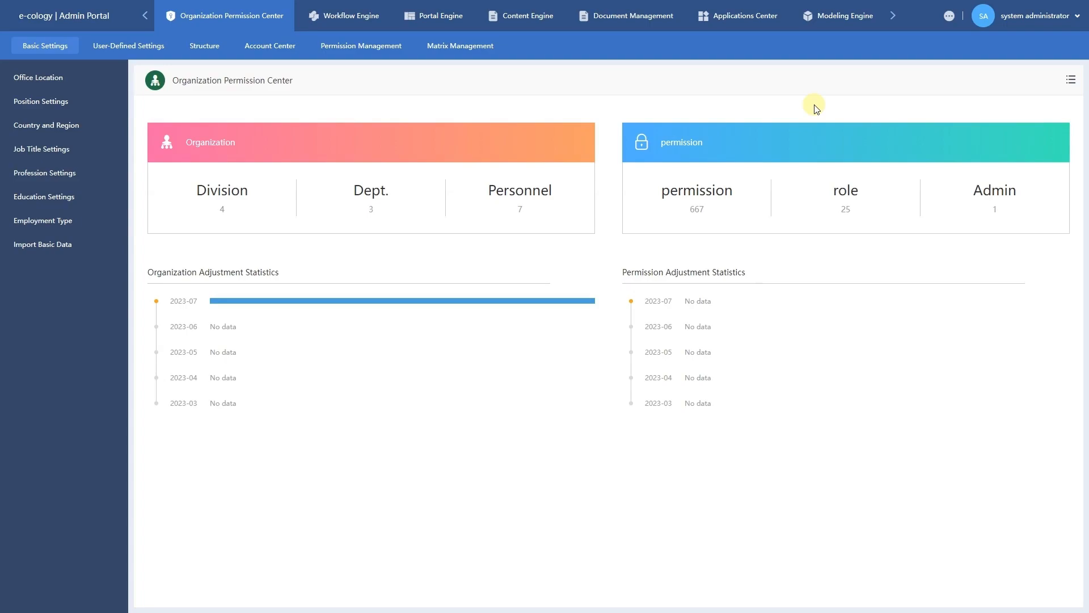
Go to Basic Settings and switch to the Education Settings list.
click(53, 47)
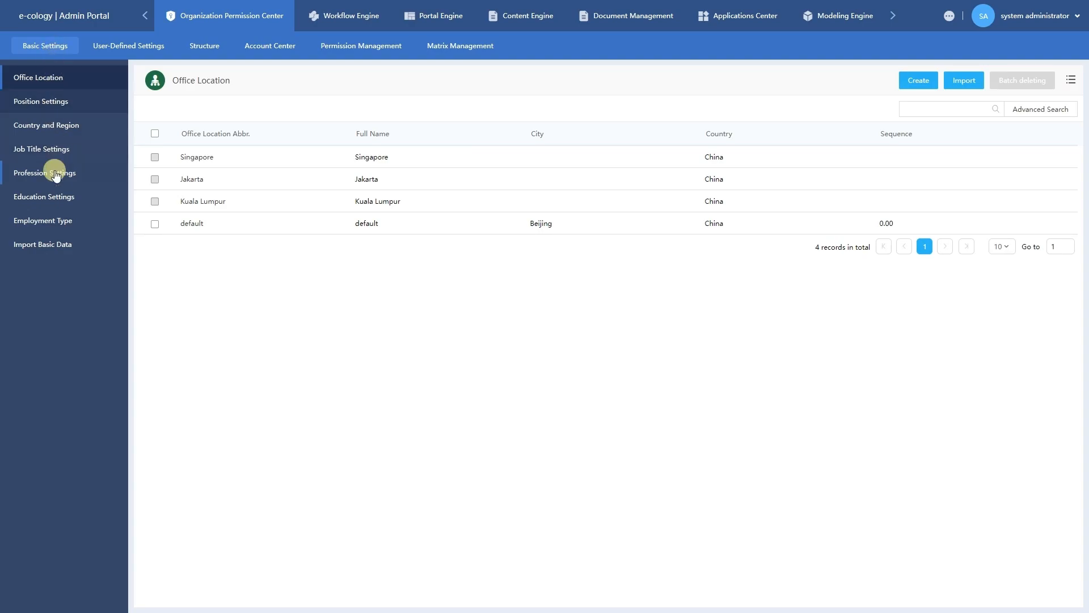
click(68, 108)
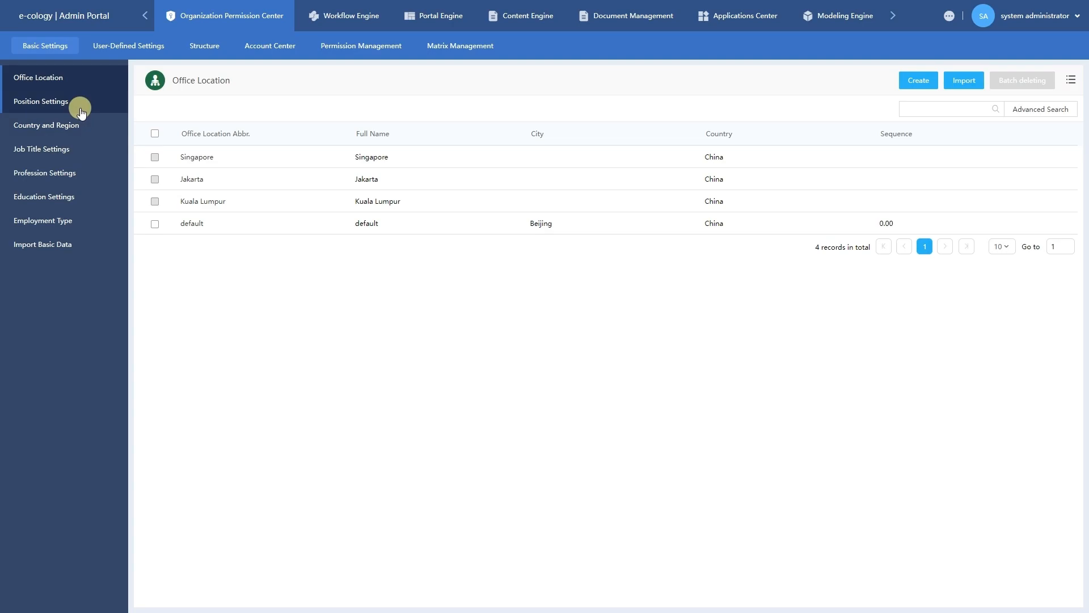
click(74, 203)
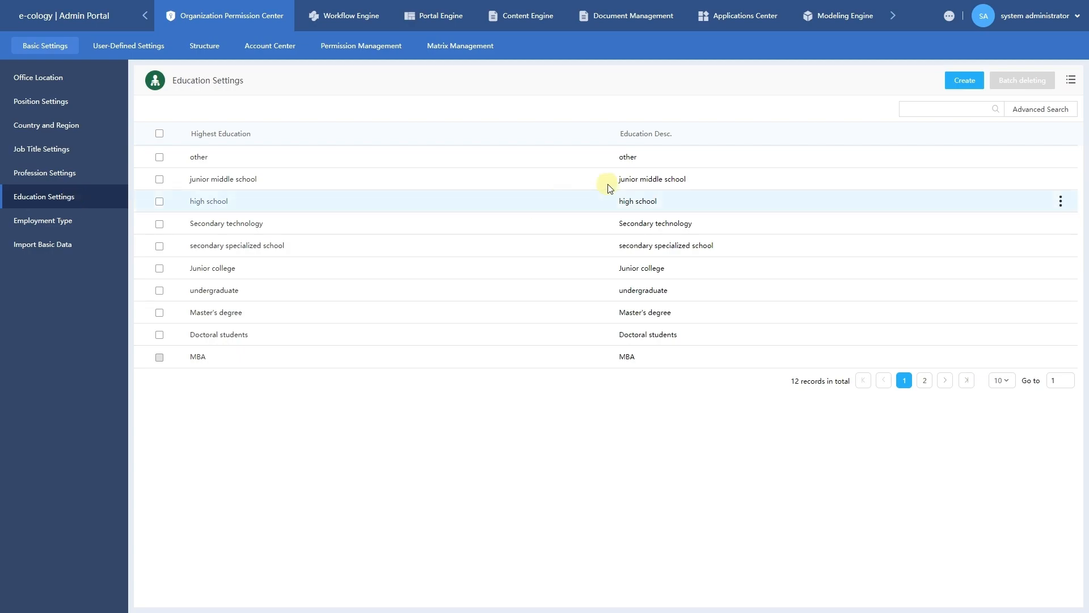
Create and save a 'Graduate certificate' Highest Education entry.
click(965, 81)
click(965, 81)
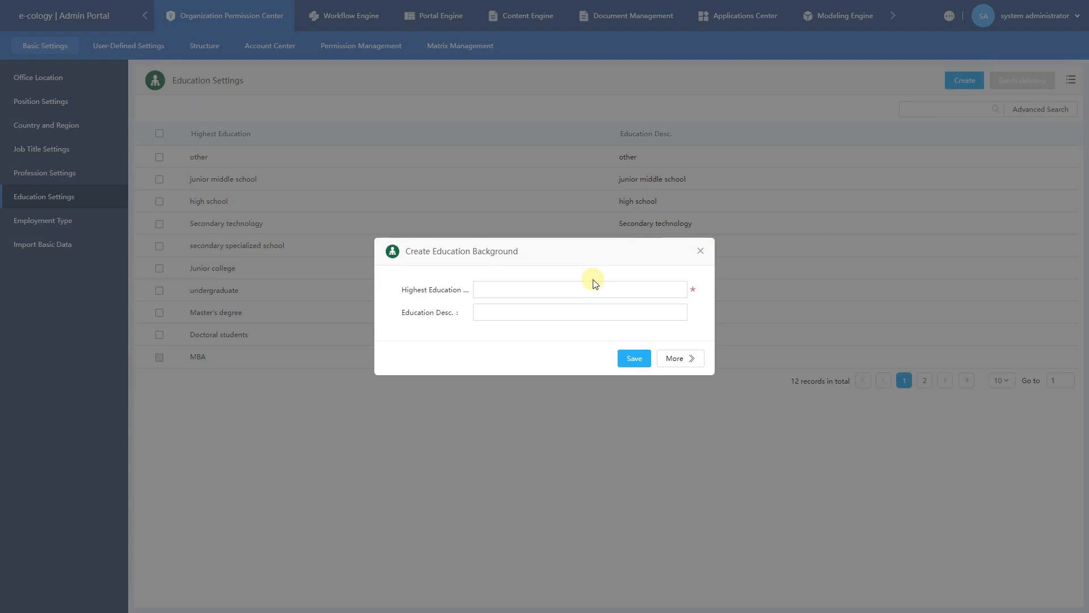
click(583, 289)
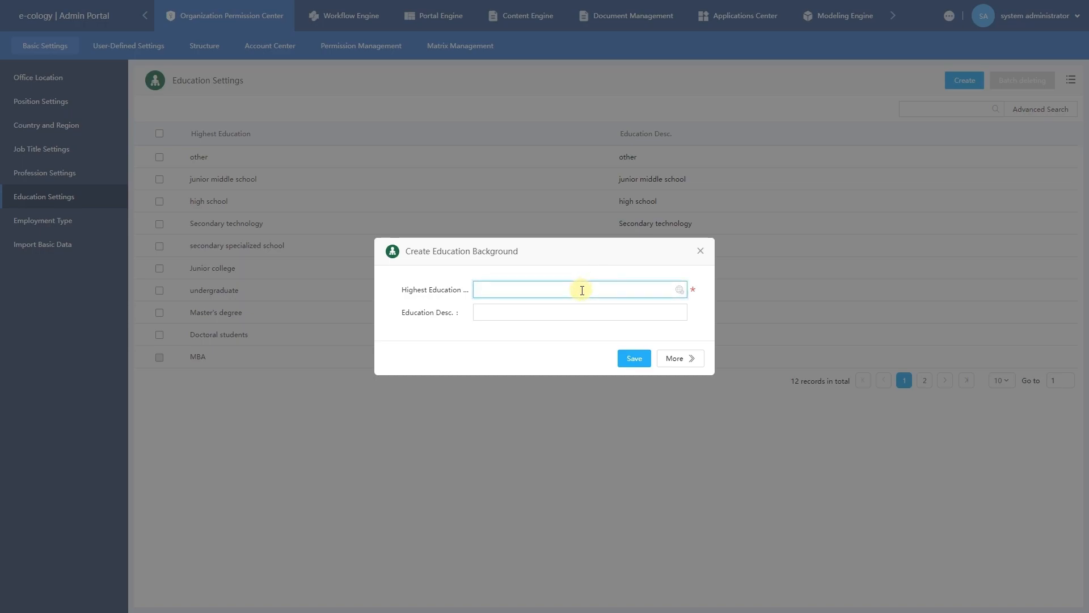
text(Graduate certificate)
click(634, 360)
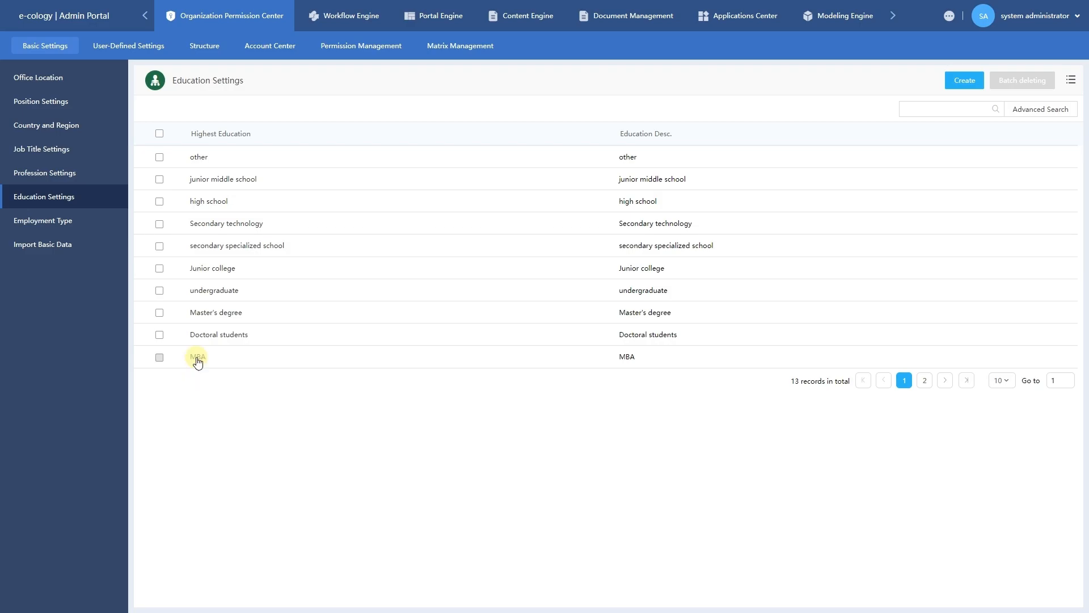
Change the 'other' entry's Highest Education name to 'Other Educational Background' and save.
click(199, 157)
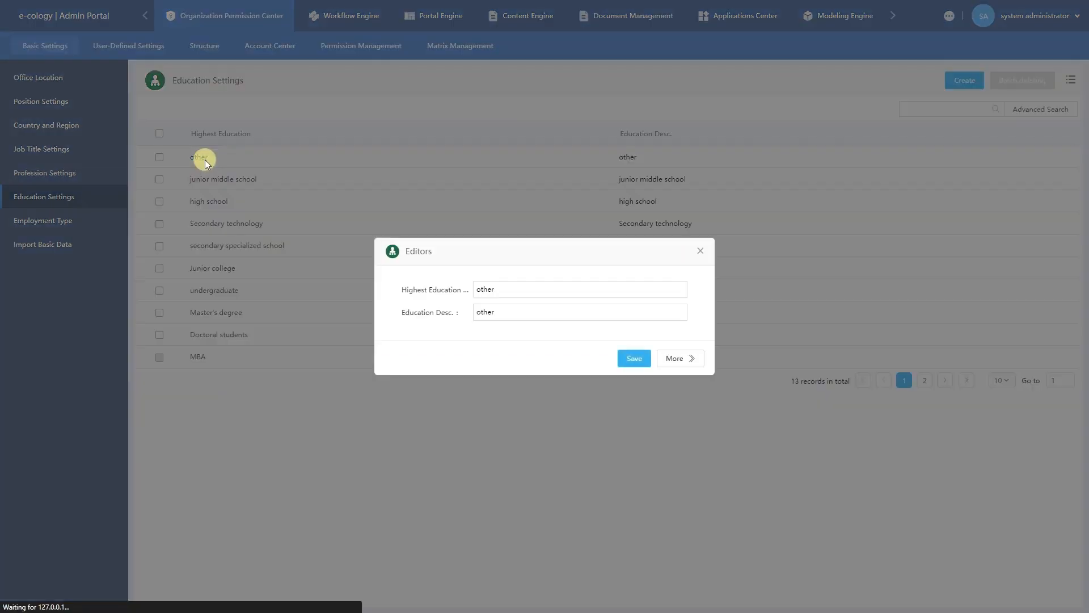
drag(484, 288, 471, 299)
text(Other)
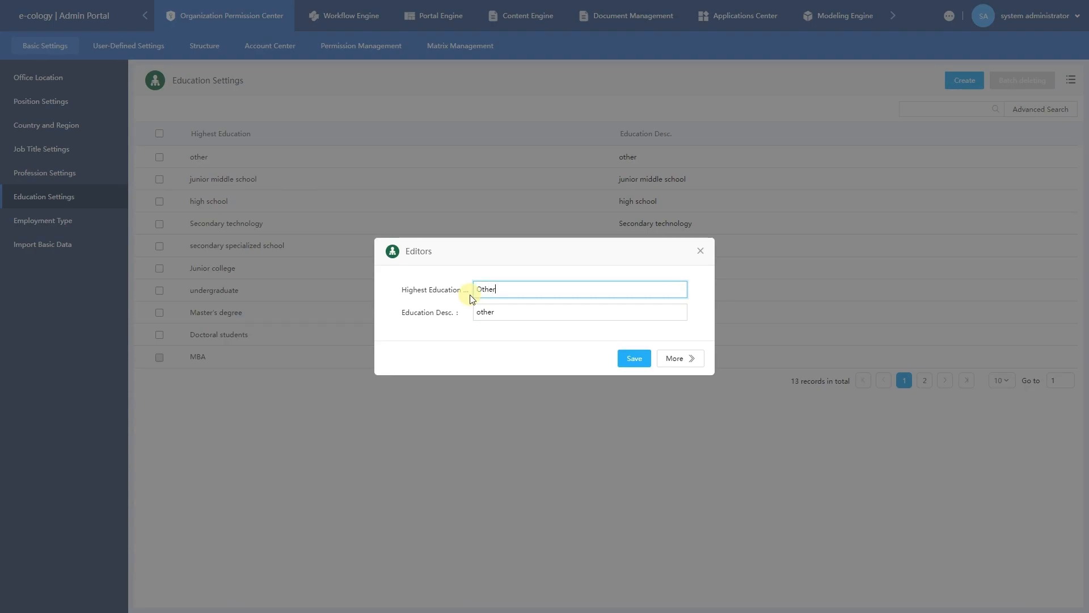
text(Educational)
text( Back)
text(gorund)
key(BackSpace)
key(BackSpace)
key(BackSpace)
key(BackSpace)
text(round)
click(495, 289)
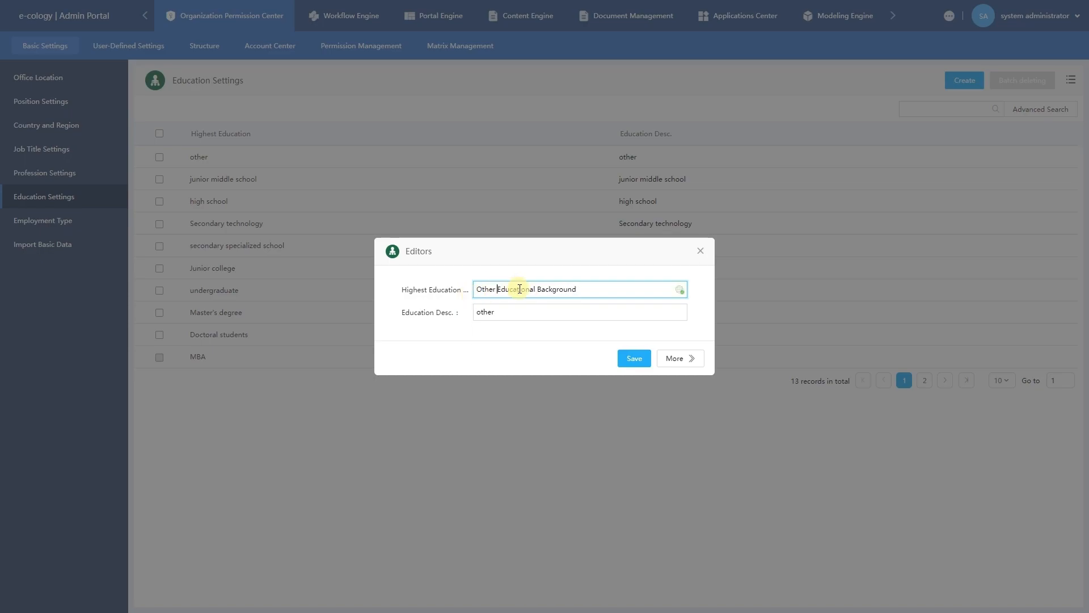
click(650, 359)
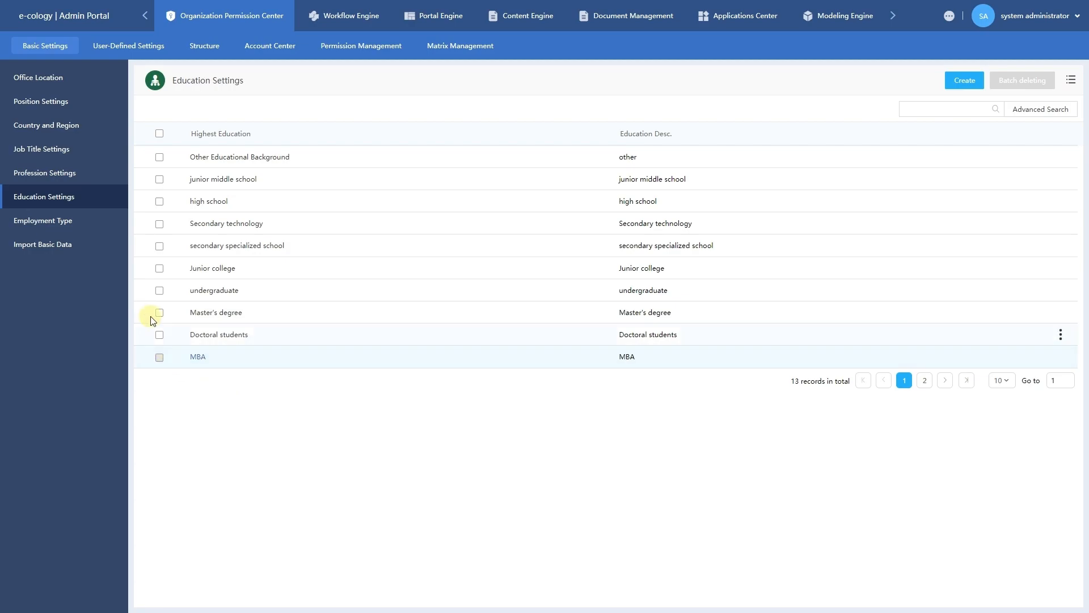
Batch-delete the Secondary technology education entry, then go to Import Basic Data.
click(159, 226)
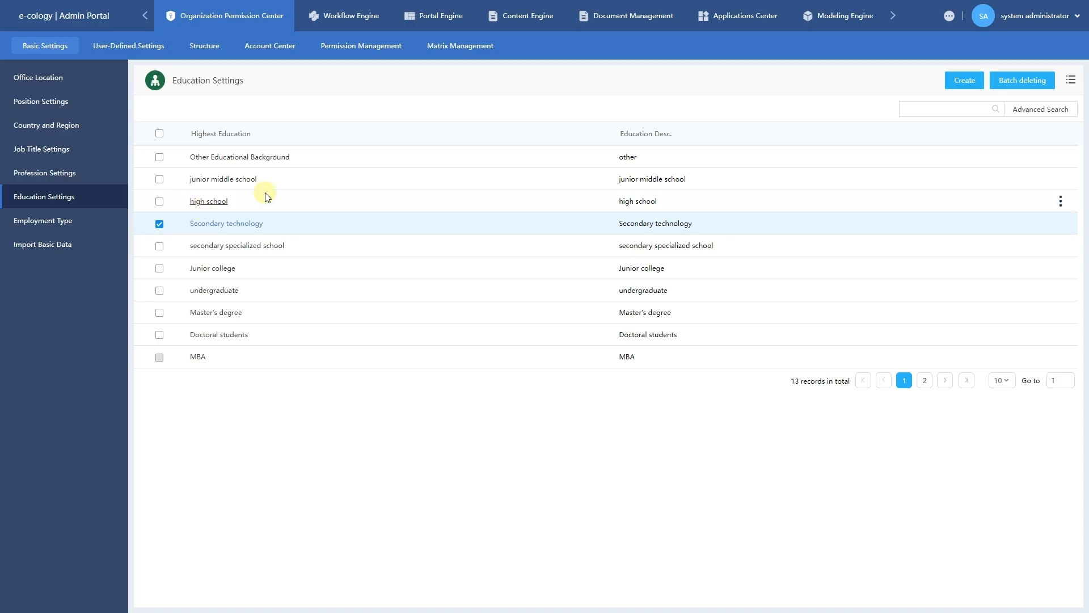
click(1020, 81)
click(585, 349)
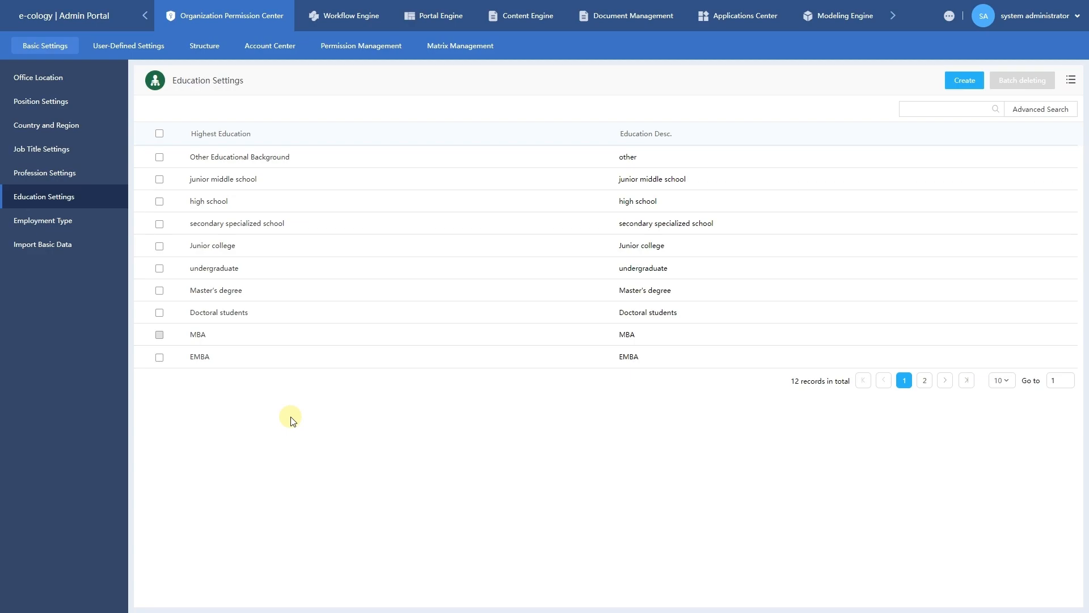
click(55, 249)
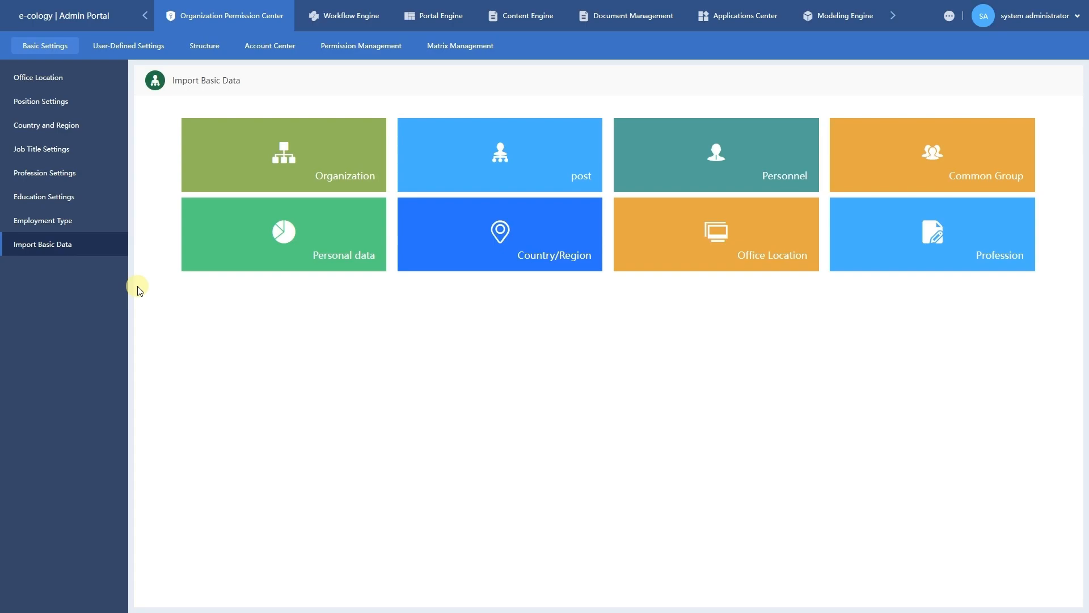
Open the Import Country and Region dialog from the Country/Region tile.
mouse_move(503, 173)
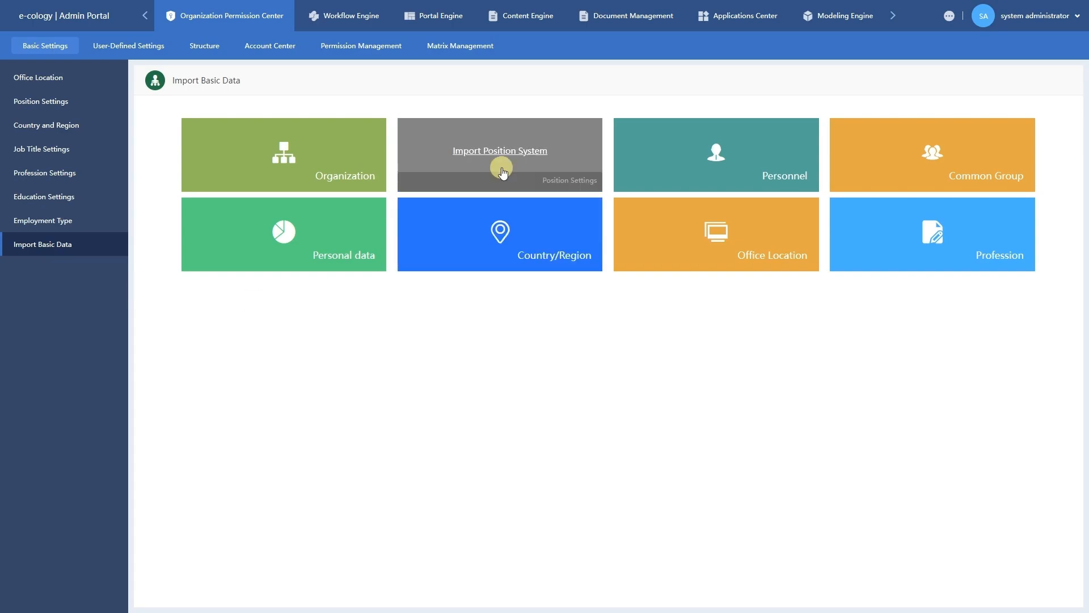
mouse_move(502, 267)
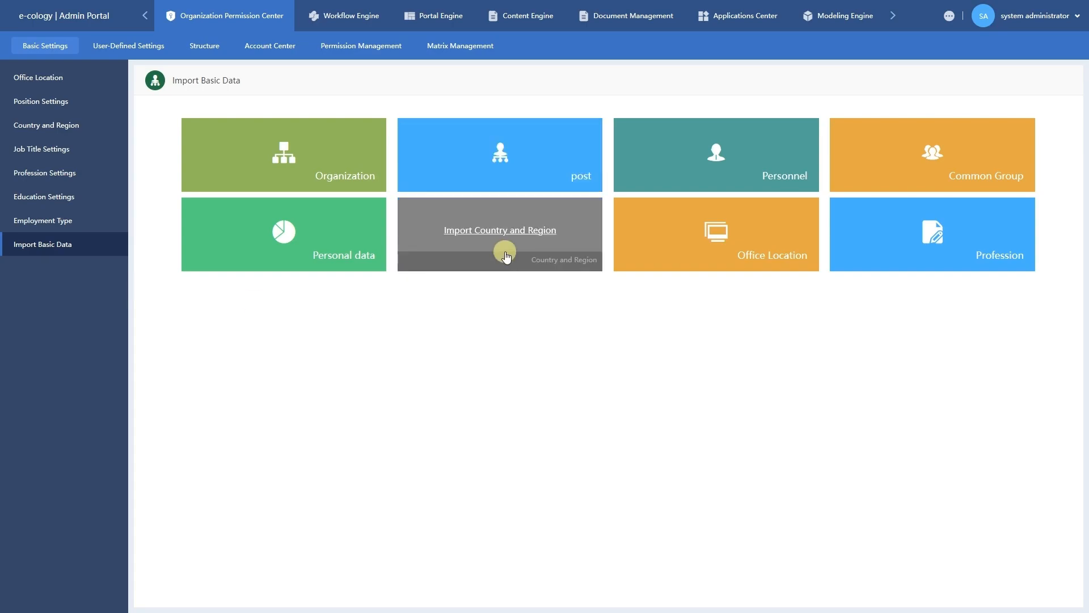
mouse_move(722, 267)
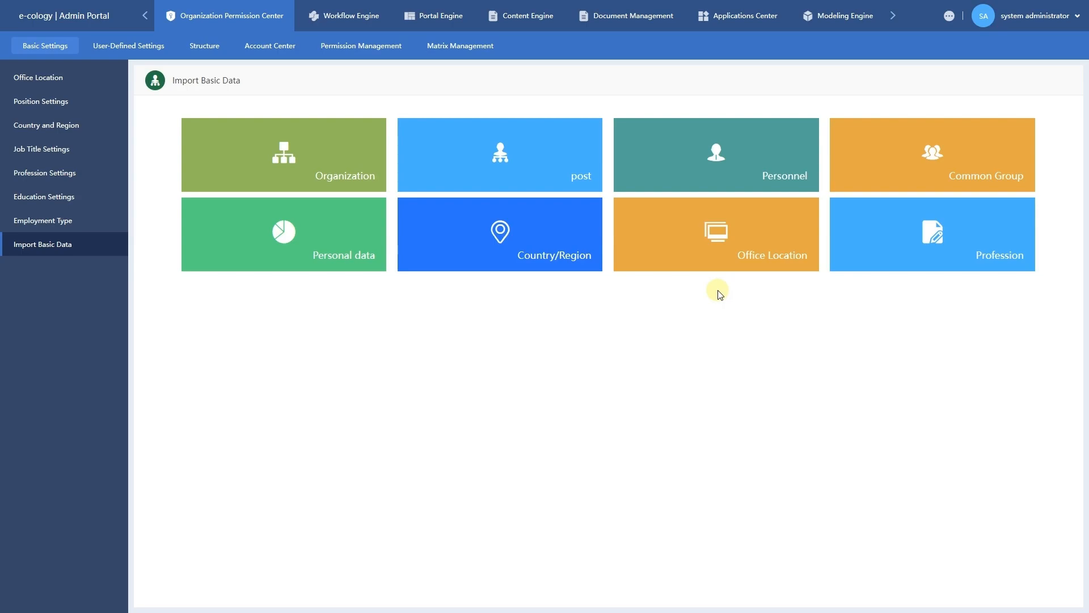
mouse_move(523, 244)
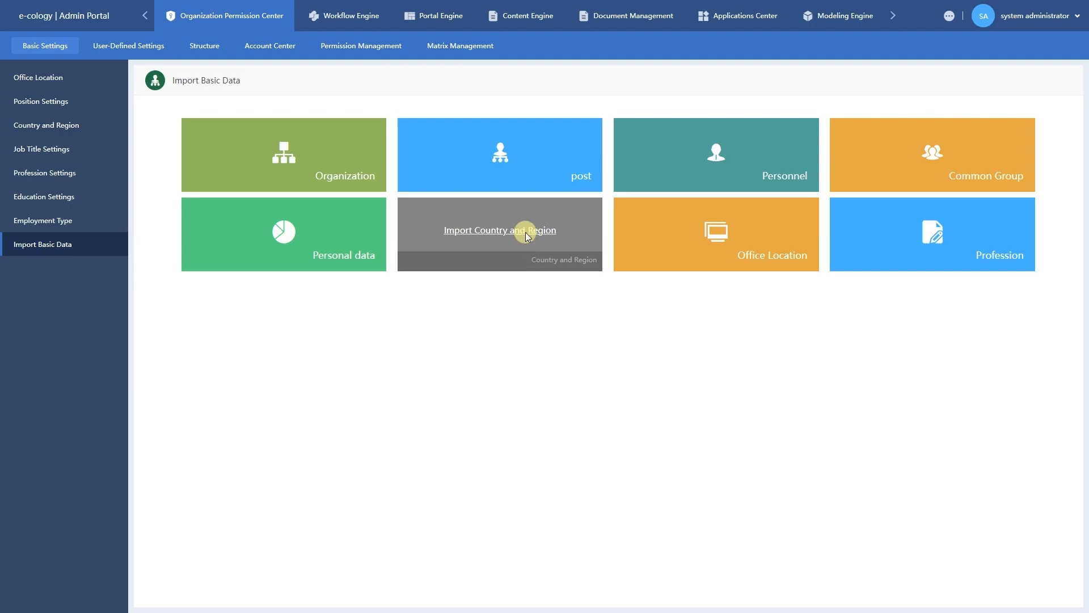
click(525, 231)
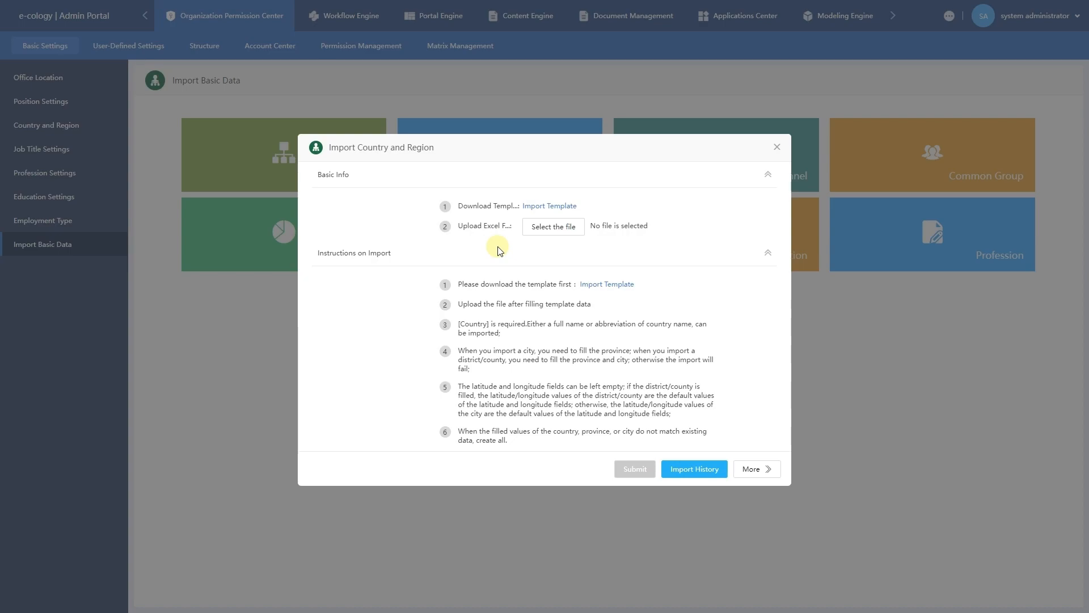
Download the country/region template, then import area (4).xls from Downloads and submit it.
click(536, 211)
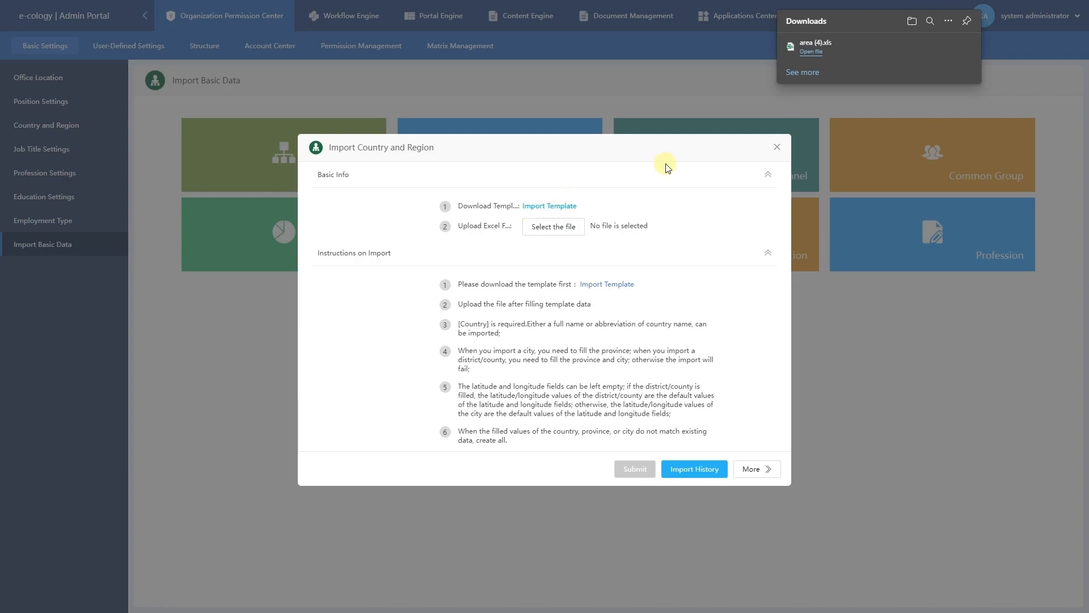
mouse_move(904, 60)
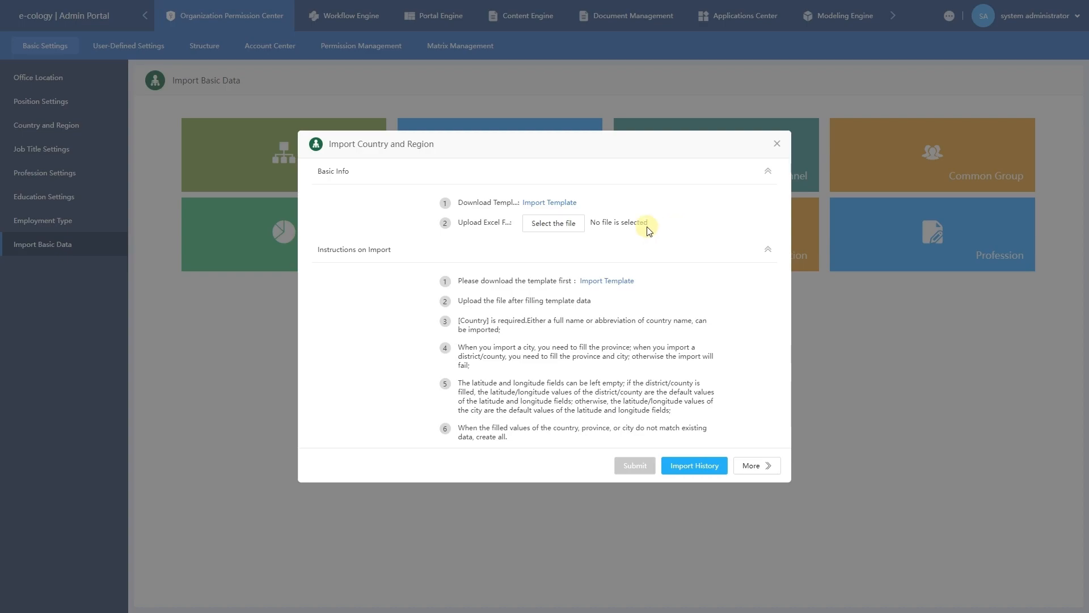
click(570, 224)
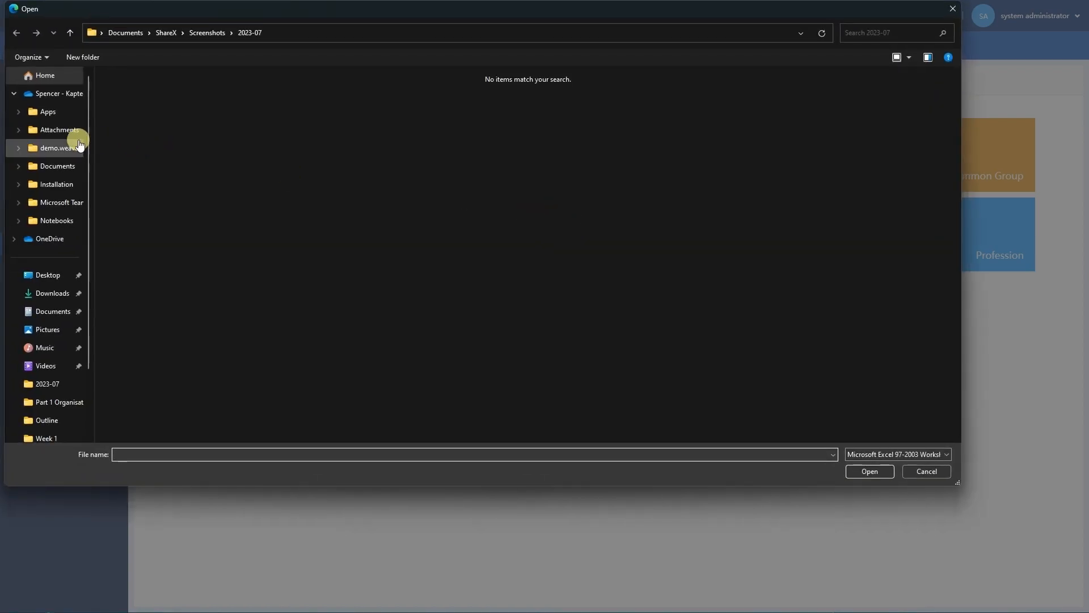
click(51, 293)
click(139, 126)
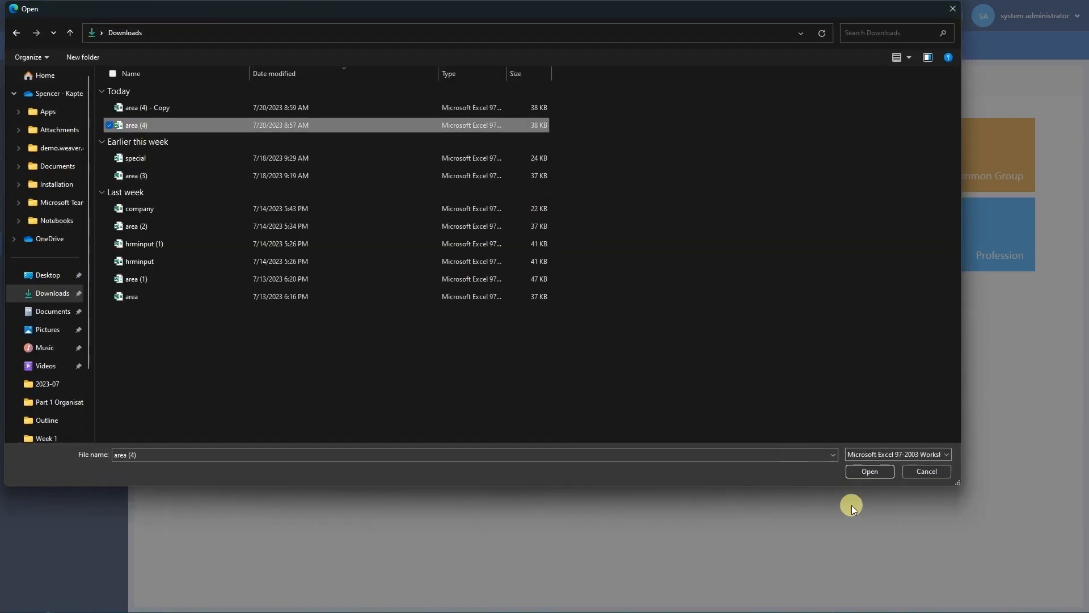
click(871, 471)
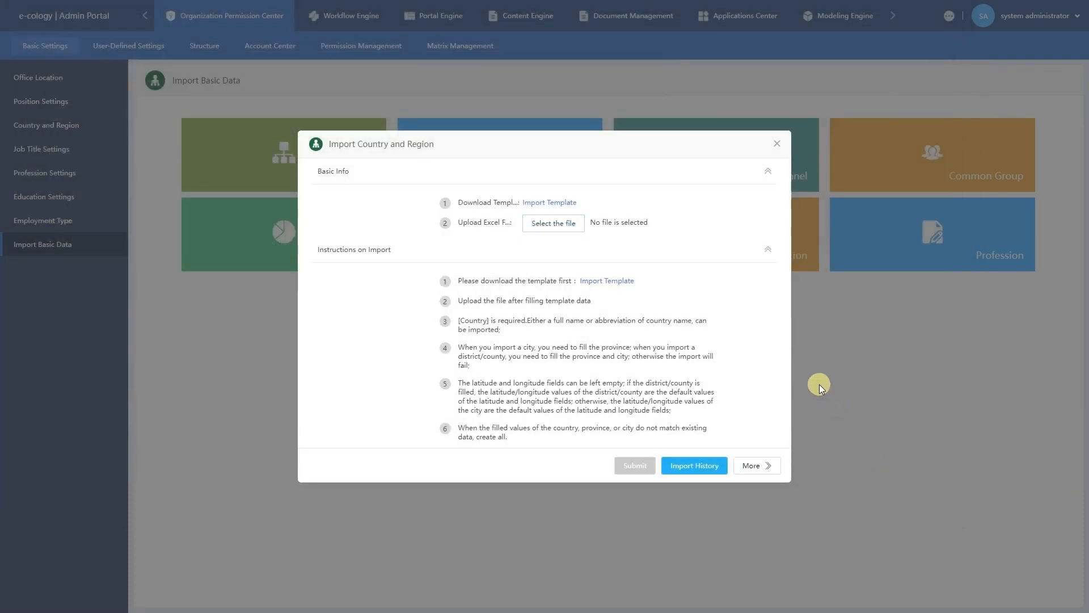
click(643, 468)
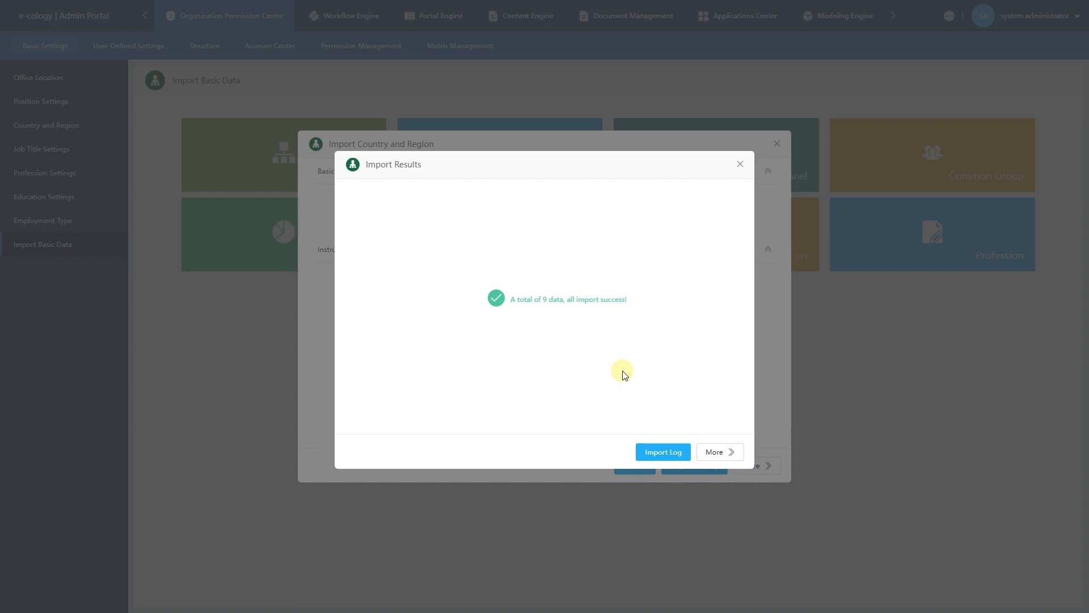
Check the import log's 9 successful country records, then close the log, results and import windows.
click(664, 452)
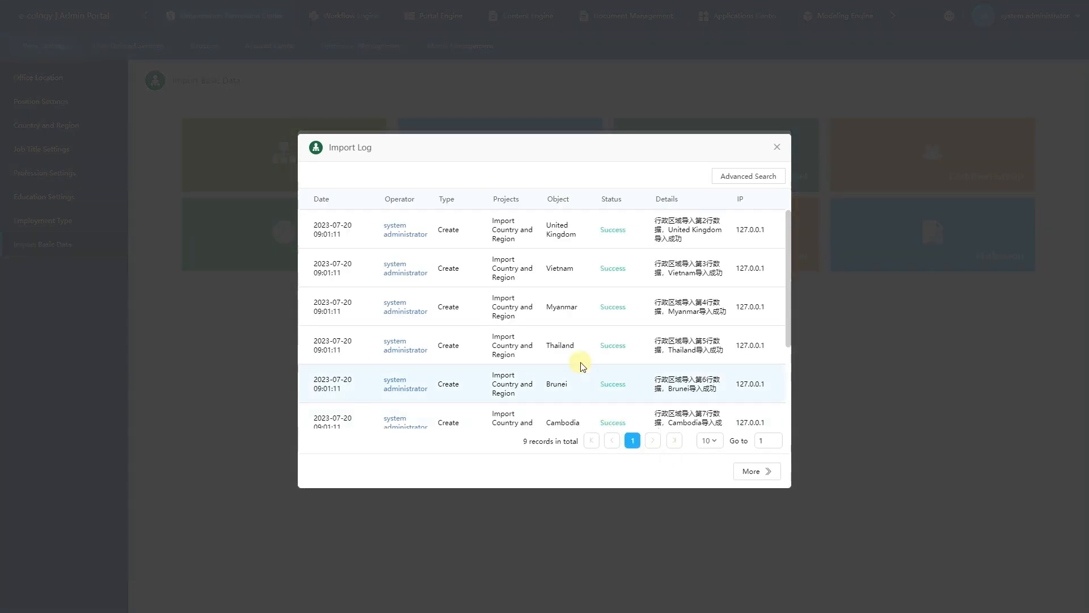
scroll(581, 364, down, 3)
scroll(581, 363, up, 3)
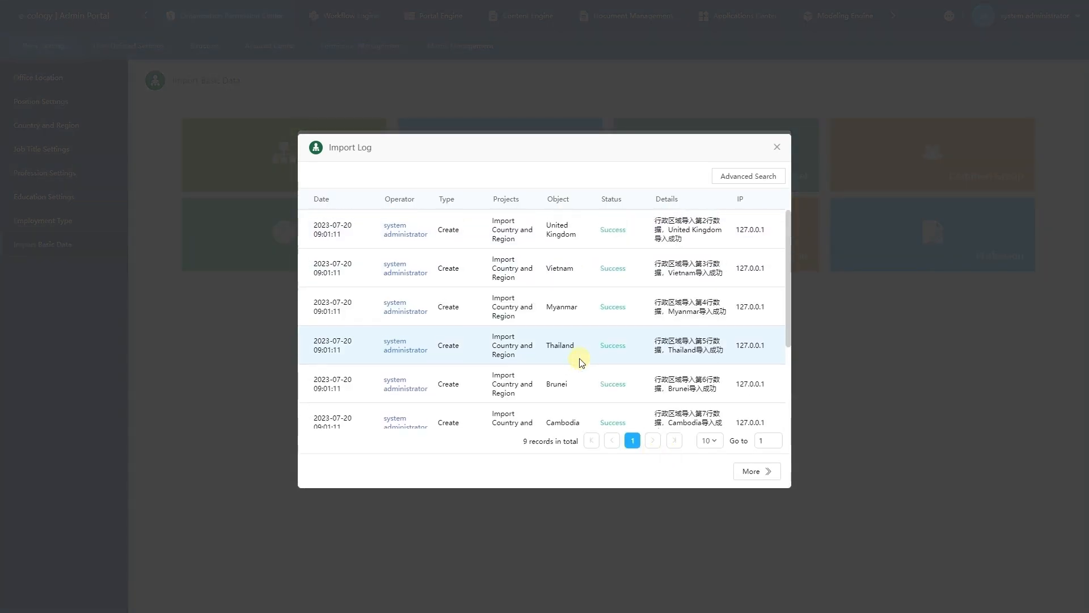
click(776, 147)
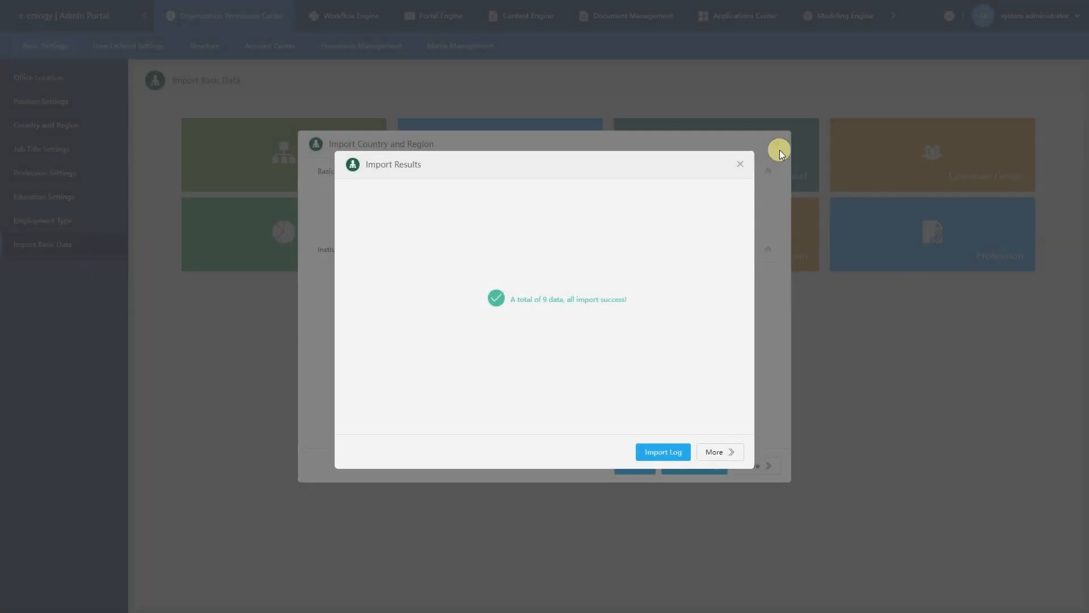
click(741, 164)
click(776, 144)
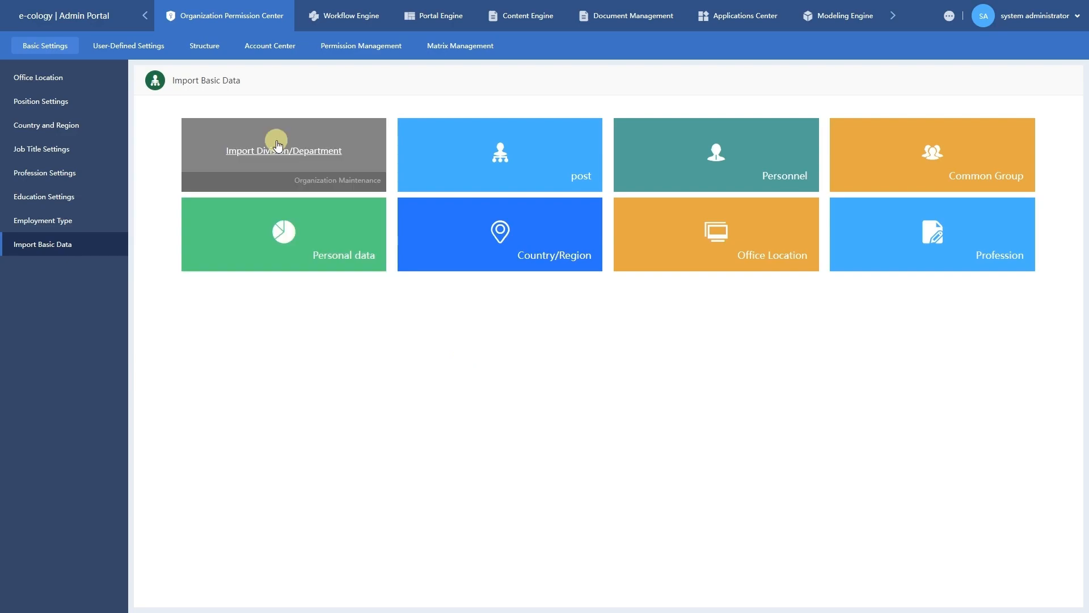
In Organization Maintenance, expand the Singapore, Malaysia and Indonesia divisions to check their departments.
click(211, 56)
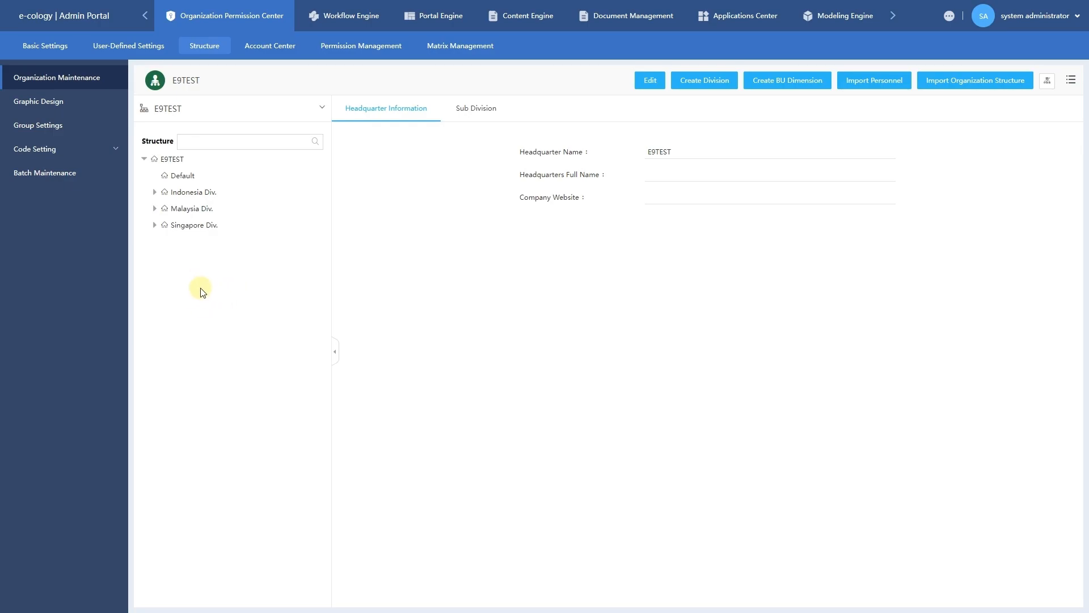
click(196, 173)
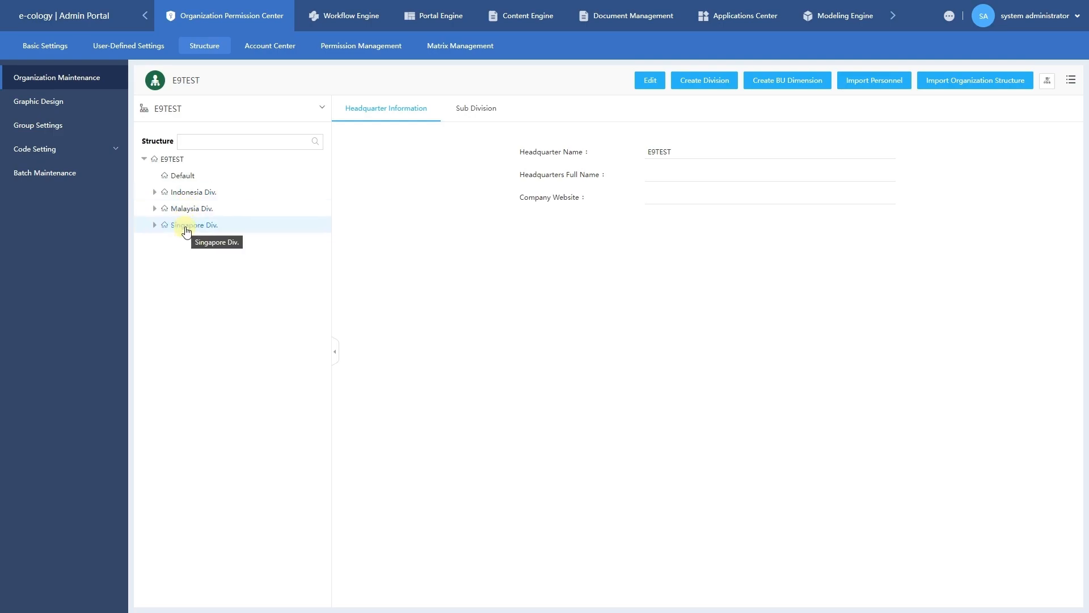
click(155, 225)
click(154, 209)
click(154, 192)
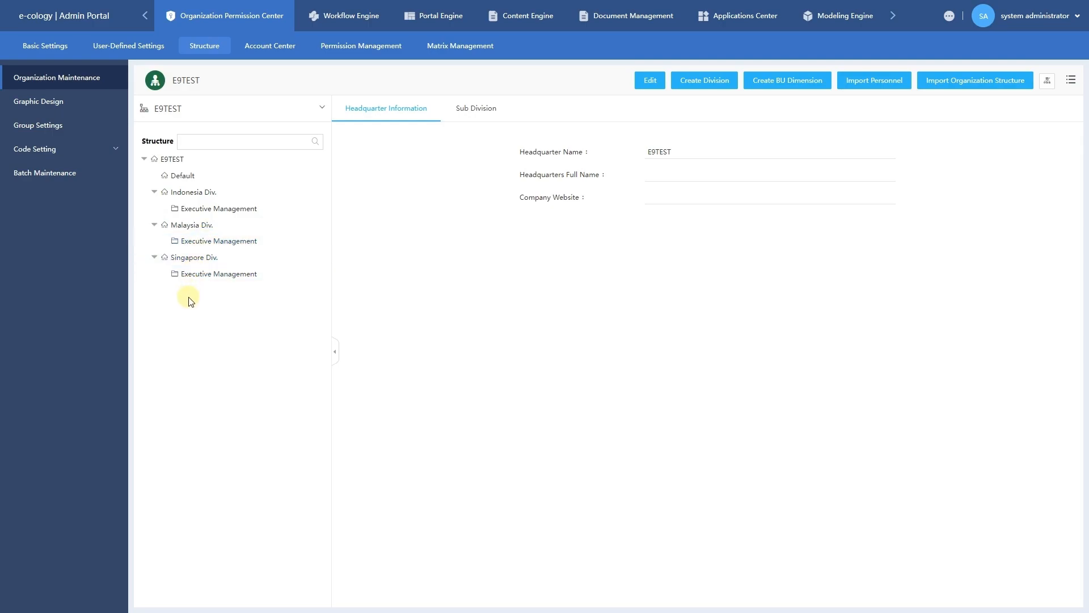
click(191, 165)
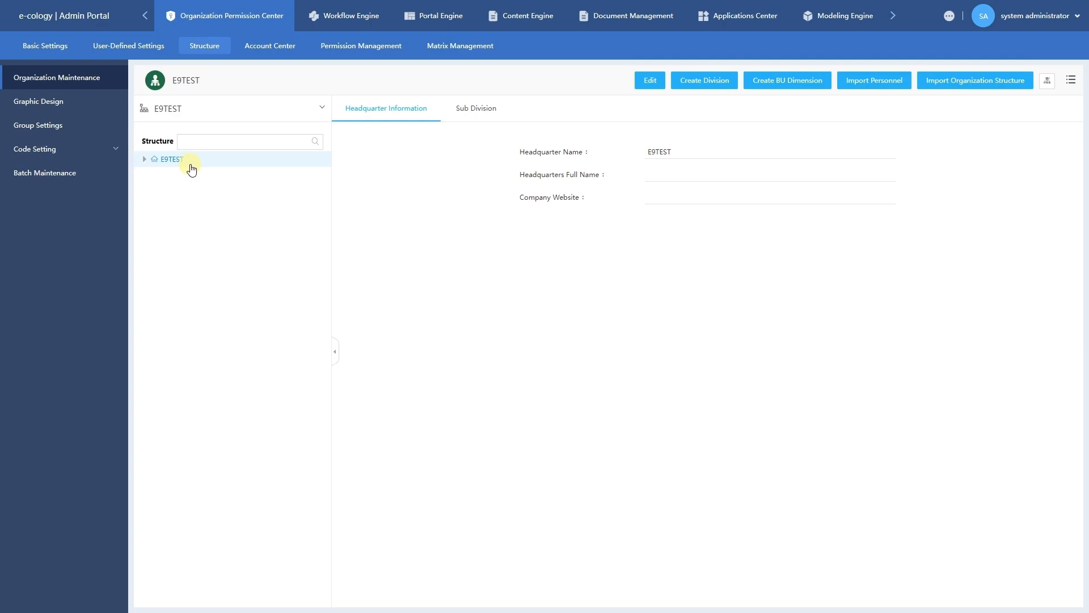
click(191, 165)
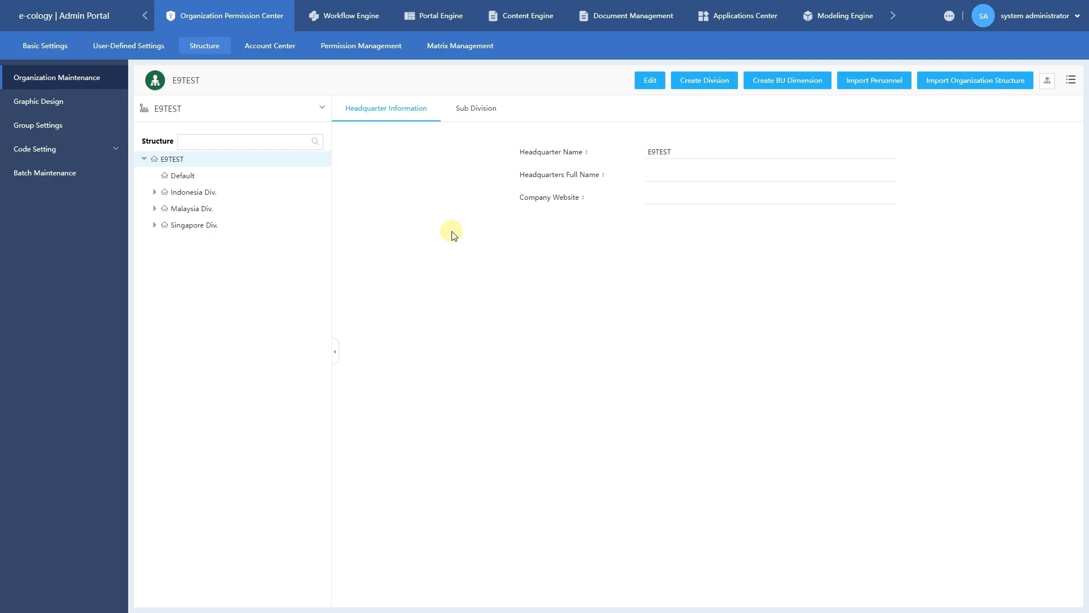
Change the headquarter name from E9TEST to 'Weaver Demo'.
click(649, 80)
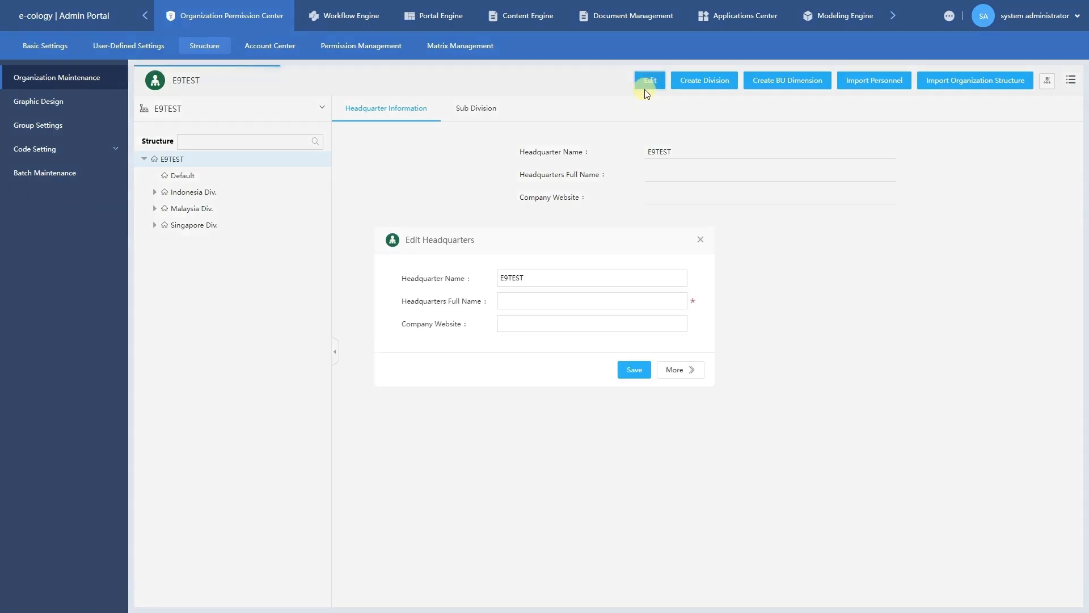
click(583, 275)
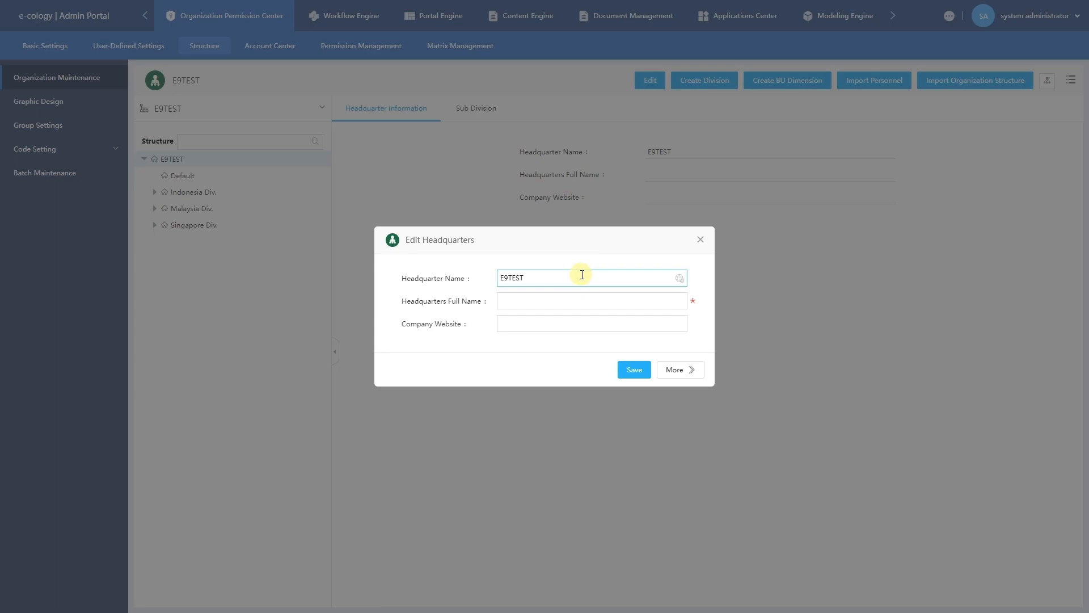
key(ctrl+a)
text(weaver Demo)
key(Left)
key(Left)
key(shift+Left)
text(W)
key(Left)
key(shift+Right)
key(shift+Right)
key(shift+Right)
key(shift+Right)
key(shift+Right)
key(shift+Right)
key(shift+Right)
key(shift+Right)
key(shift+Right)
key(shift+Right)
key(shift+Right)
key(ctrl+c)
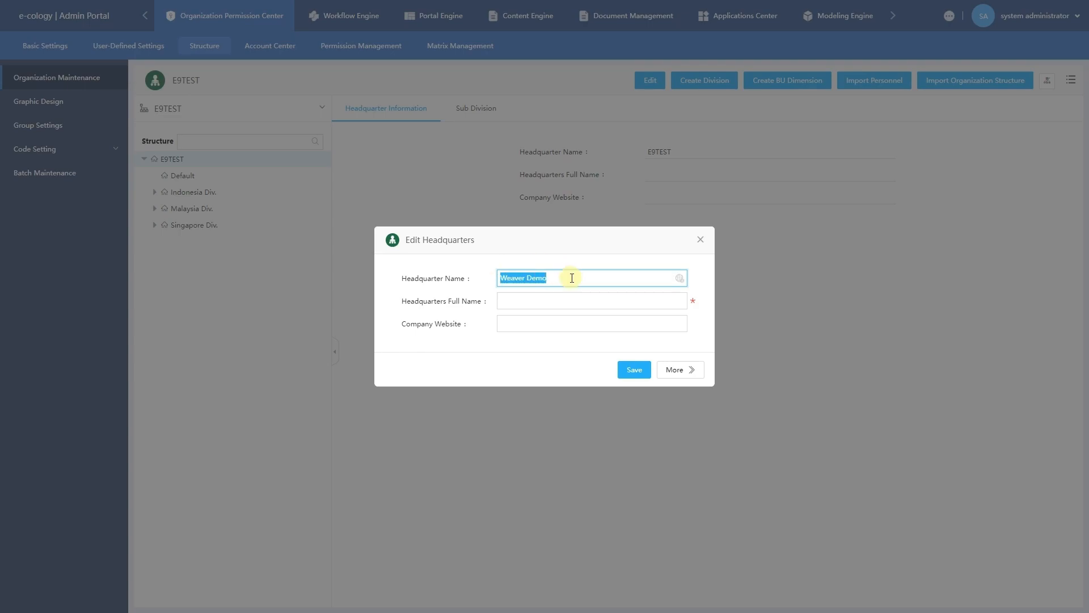
Set the headquarters full name to 'Weaver Demo' and save.
click(569, 301)
key(ctrl+v)
click(571, 350)
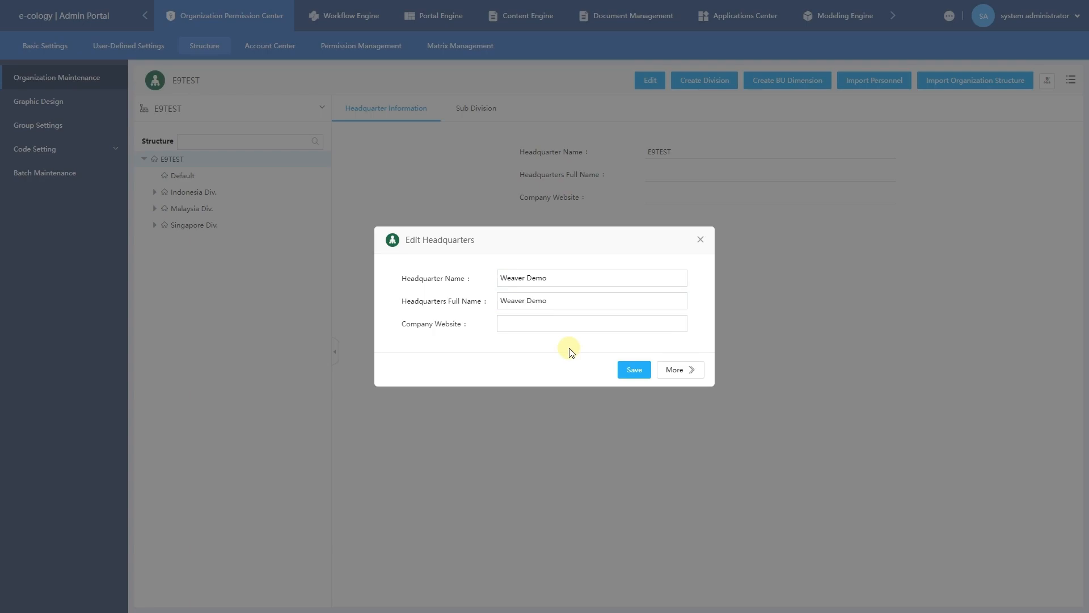
click(588, 321)
click(557, 356)
click(638, 369)
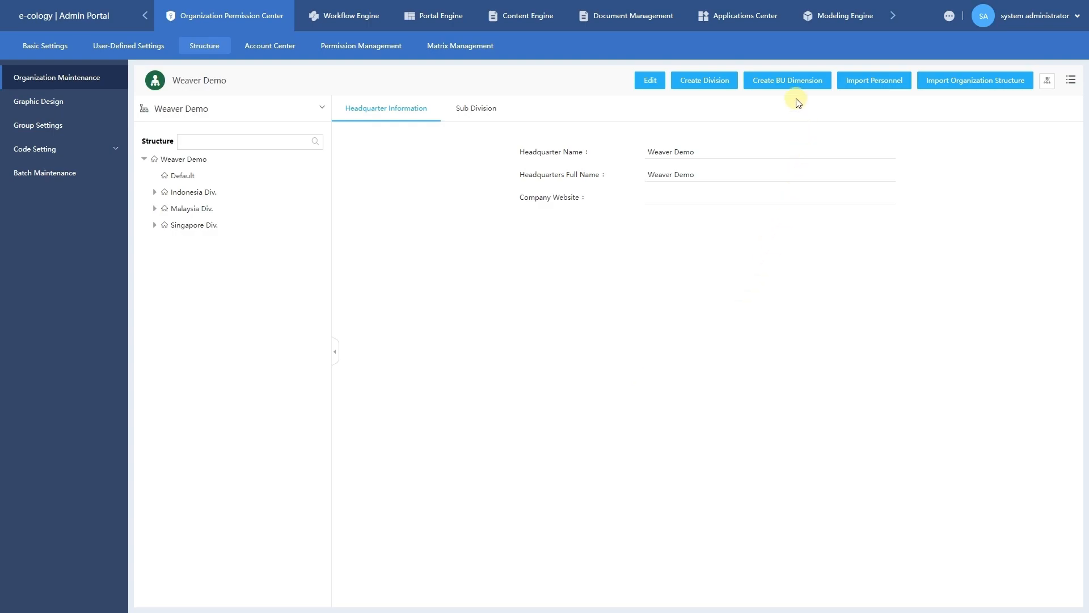
Start a new division from the Organization Maintenance page.
click(722, 84)
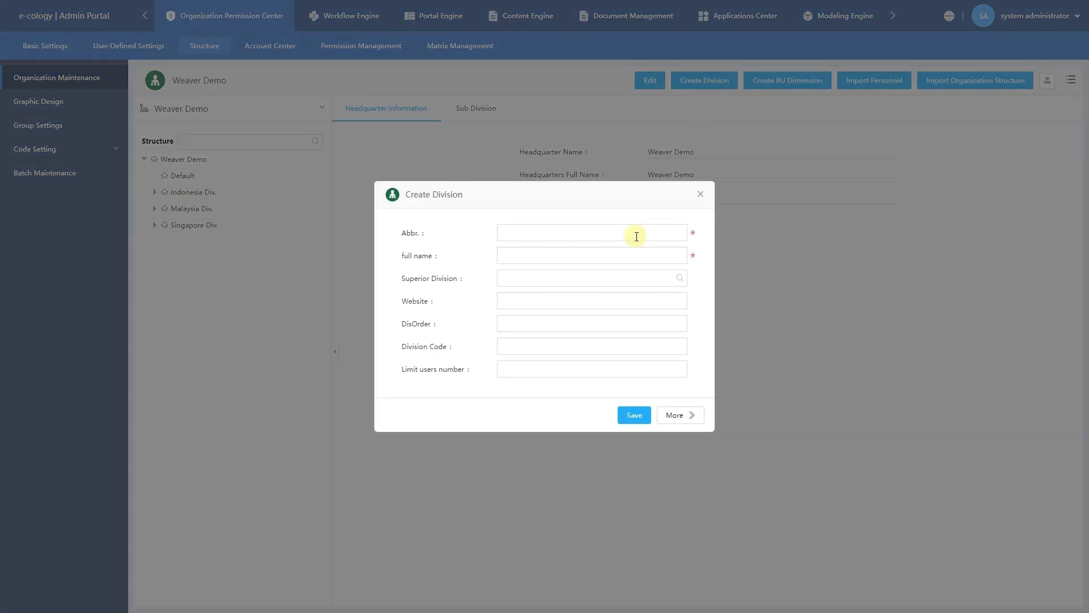
Create 'Thailand Div.' with matching abbreviation and full name, save it, and select it in the tree.
click(629, 237)
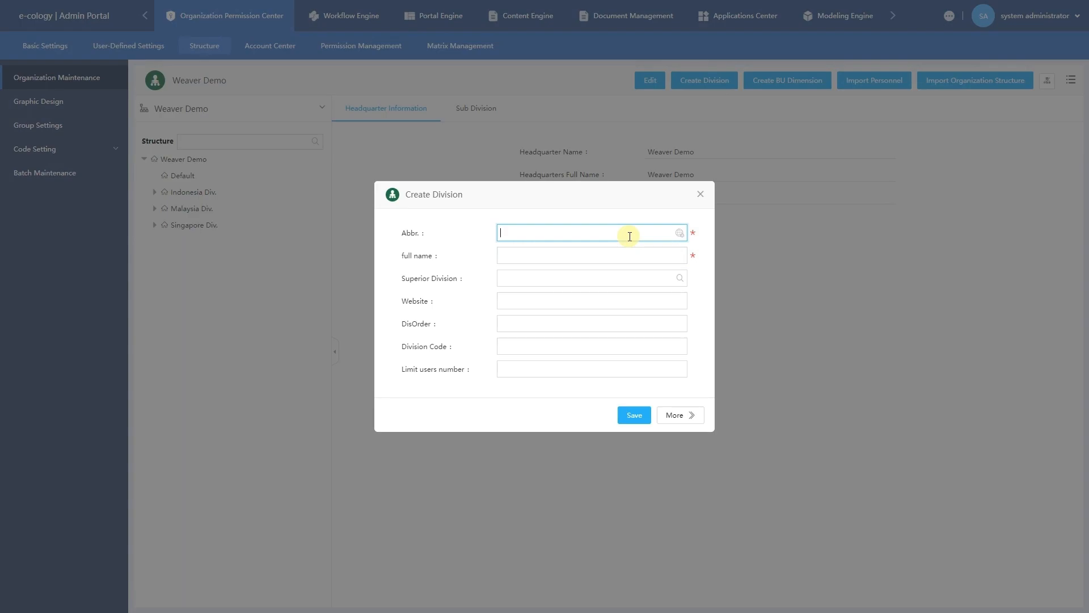
text(Thailand Div.)
drag(562, 233, 482, 237)
click(527, 254)
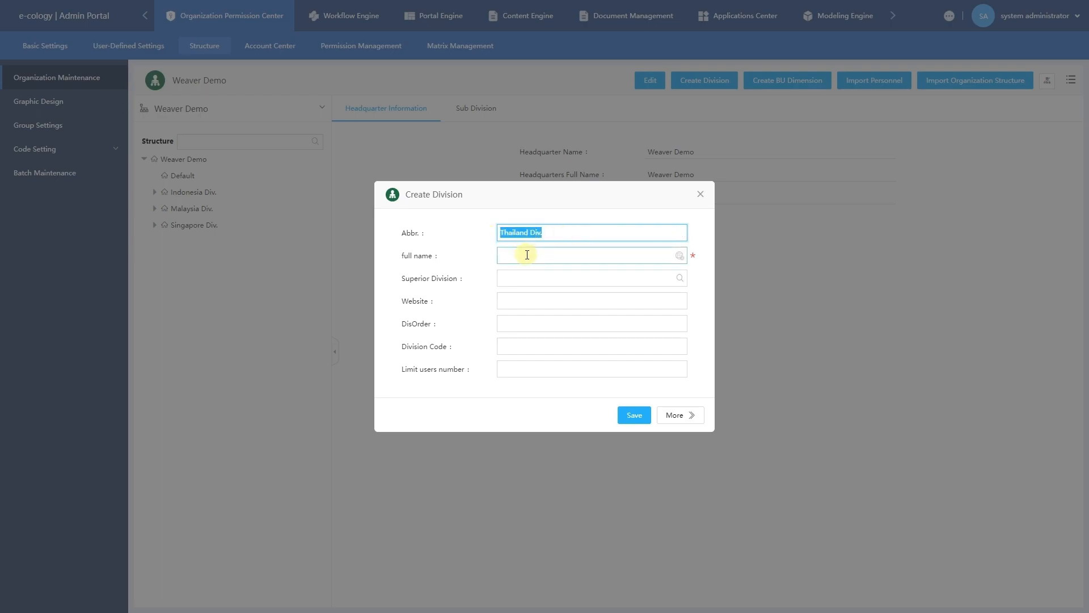
key(ctrl+v)
click(490, 248)
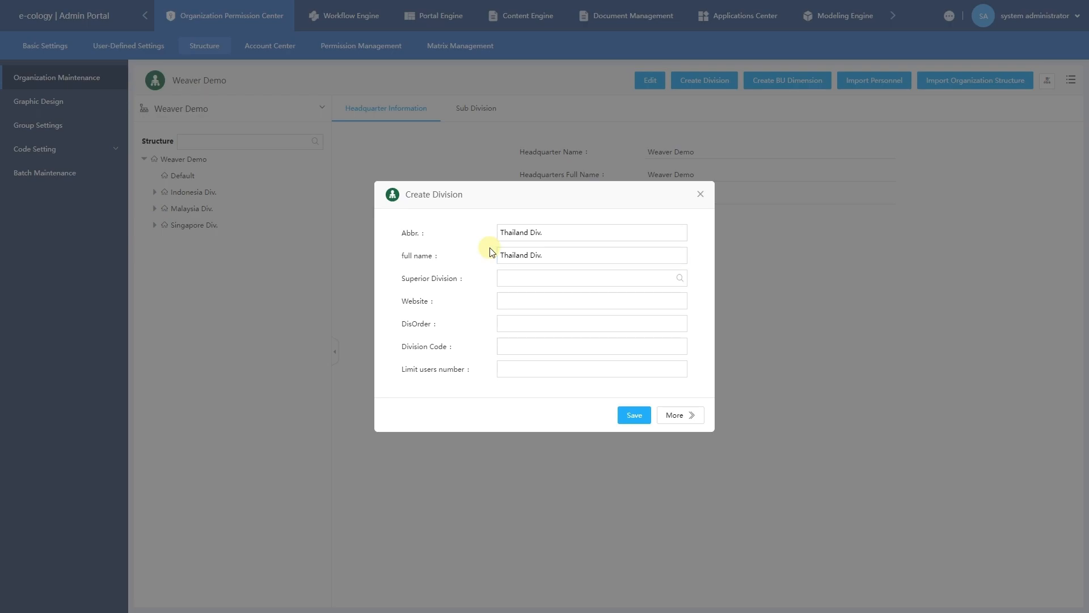
click(529, 282)
click(620, 294)
click(633, 415)
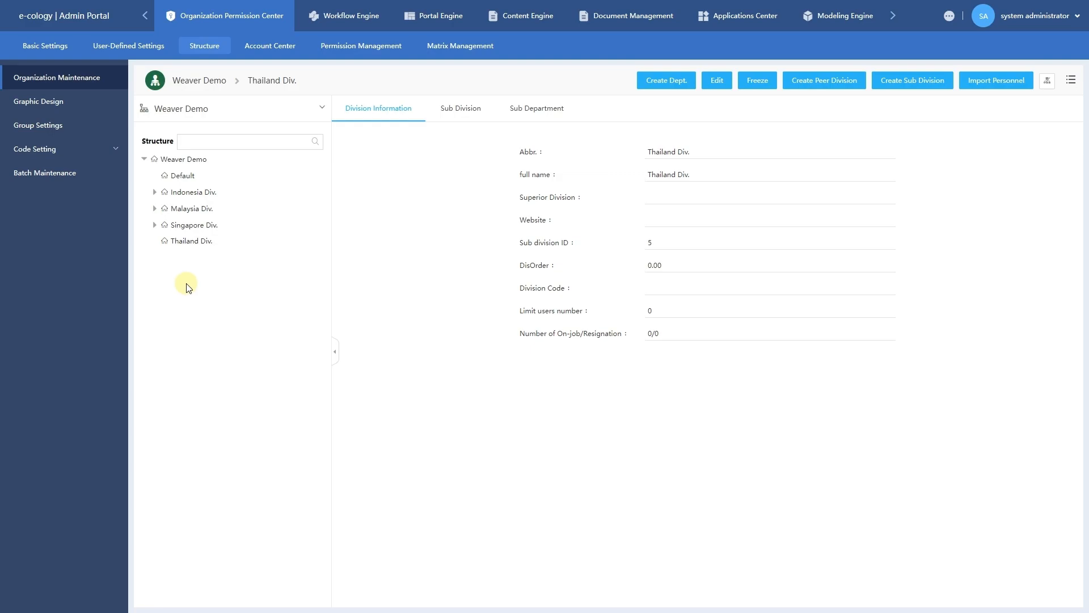
click(198, 241)
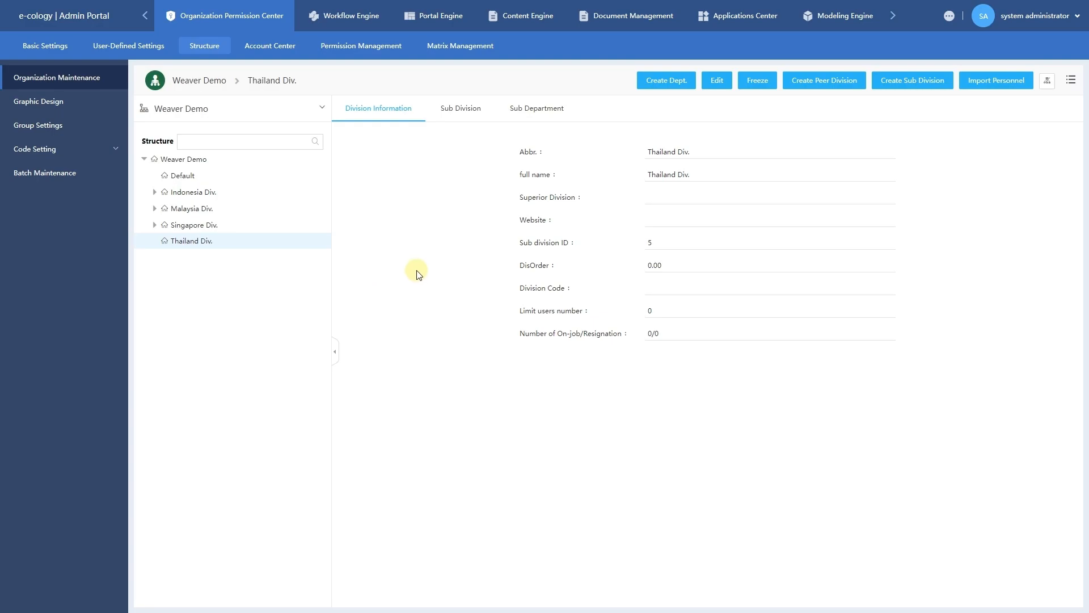
Add an 'Executive Management' department to Thailand Div. with matching abbreviation and full name.
click(672, 94)
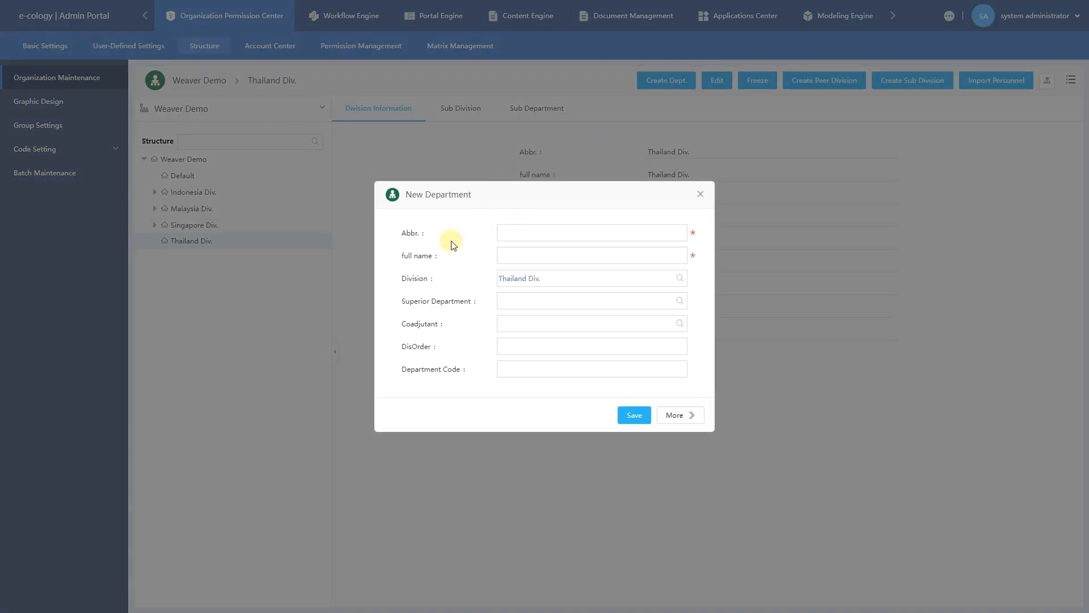
click(537, 233)
text(Exe)
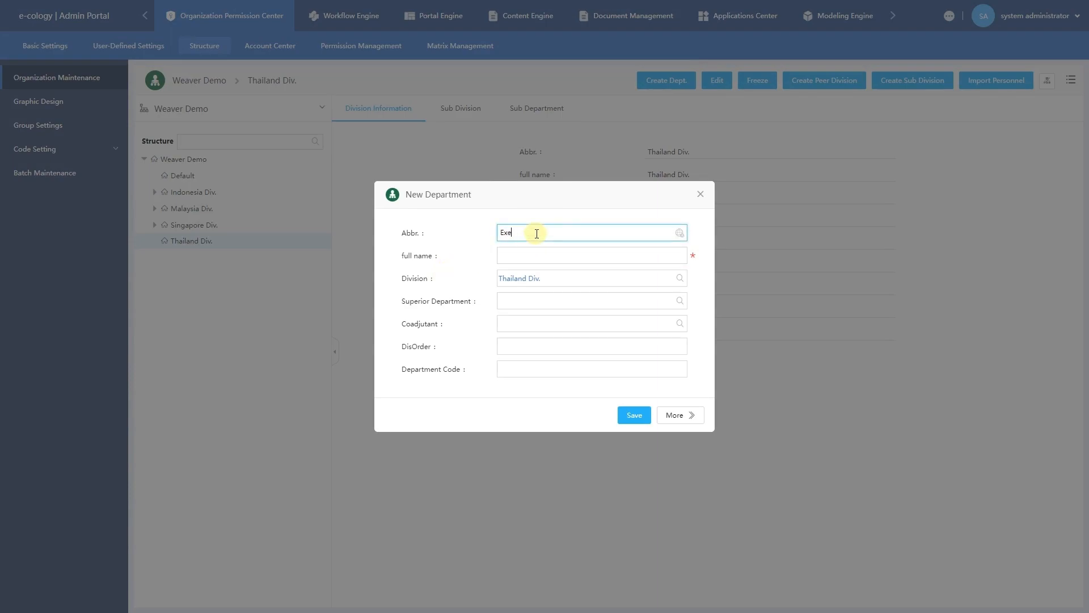
text(cutive Managemern)
text(nt)
drag(584, 233, 451, 230)
click(534, 256)
key(ctrl+v)
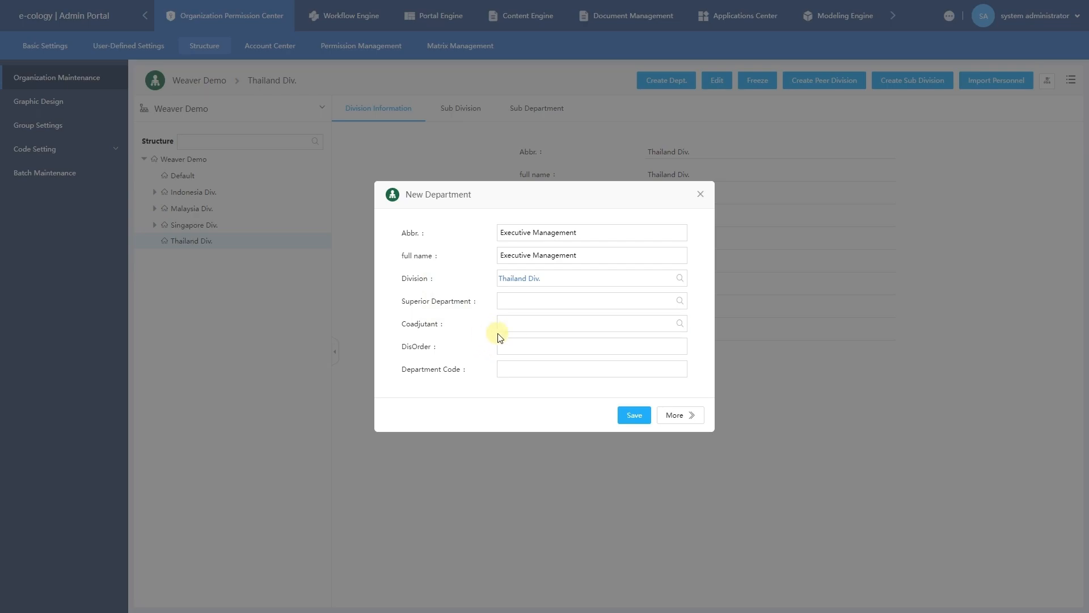
click(675, 302)
click(629, 419)
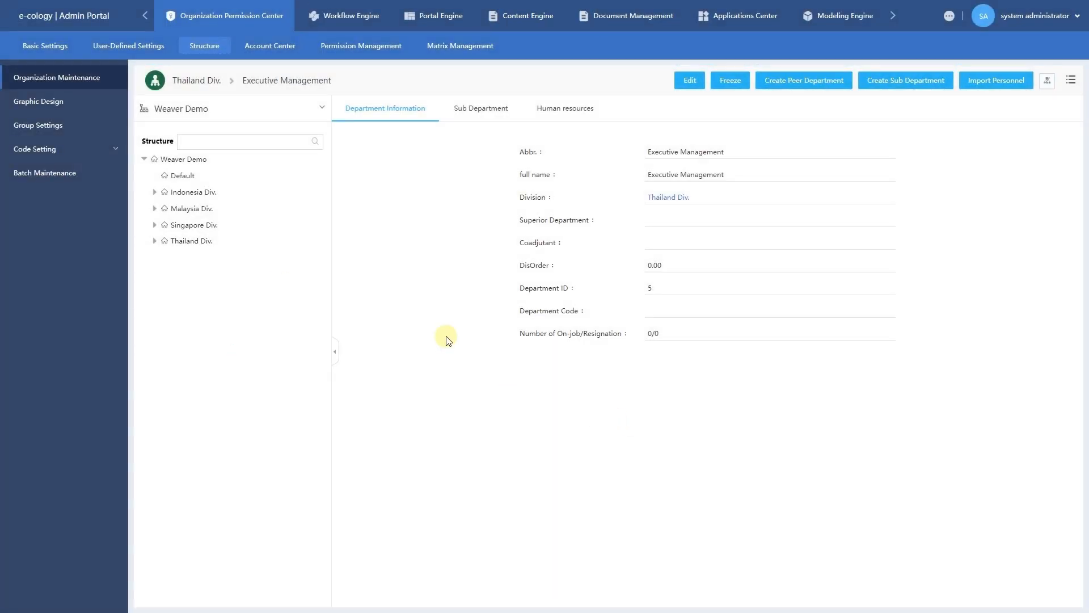
click(274, 243)
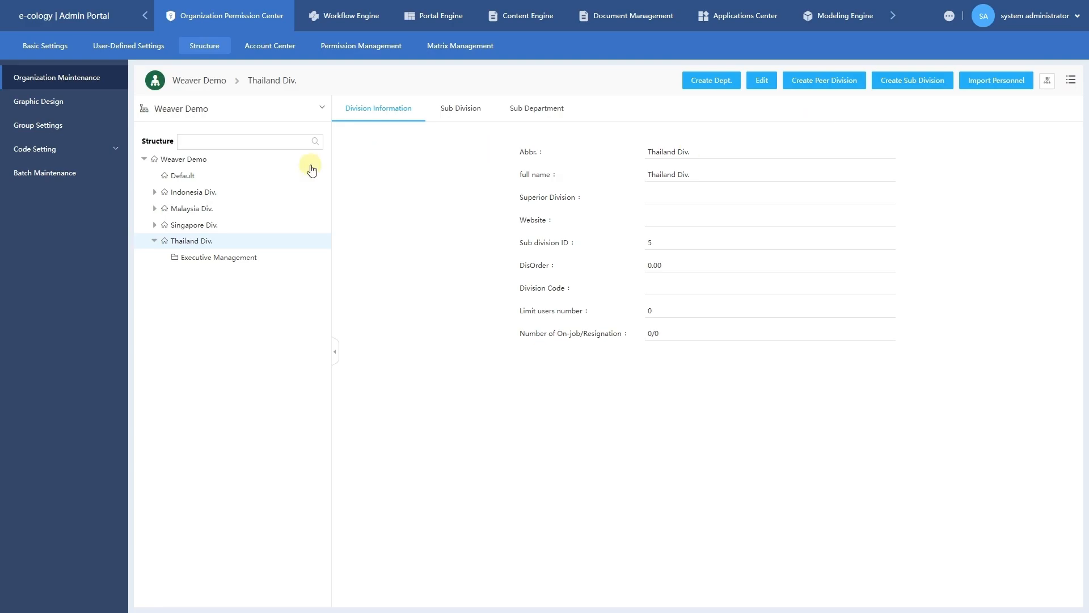
Show the empty Human resources list of Thailand Div.'s Executive Management department.
click(227, 258)
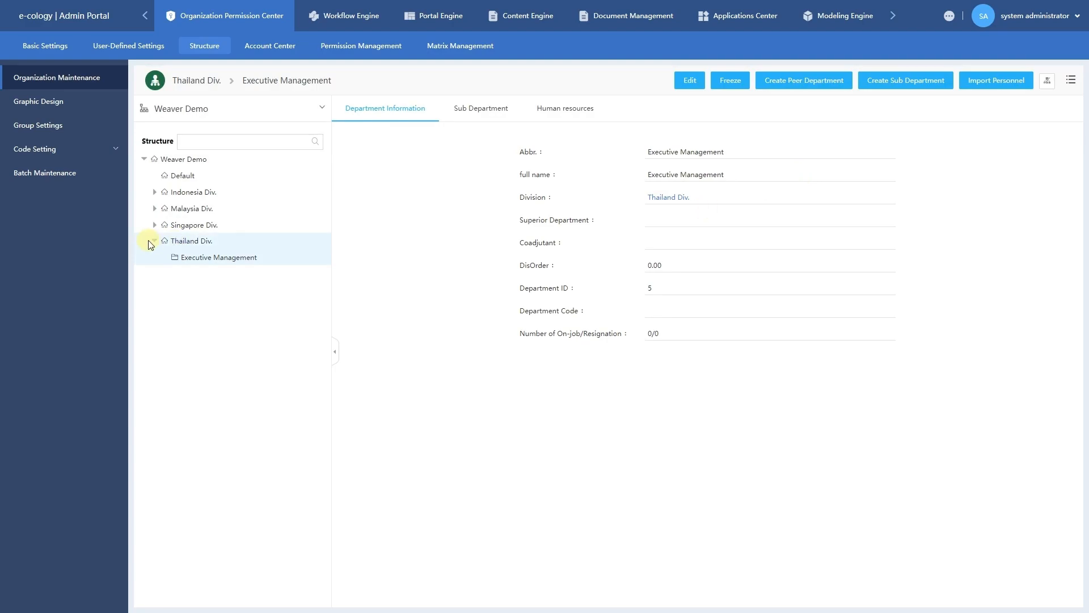
click(209, 260)
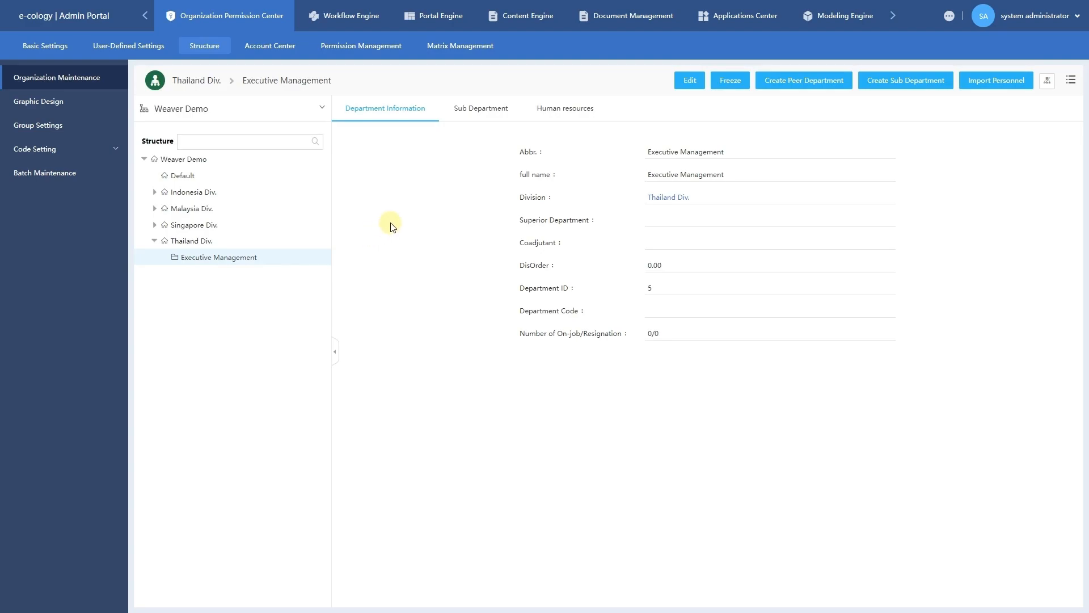
click(550, 119)
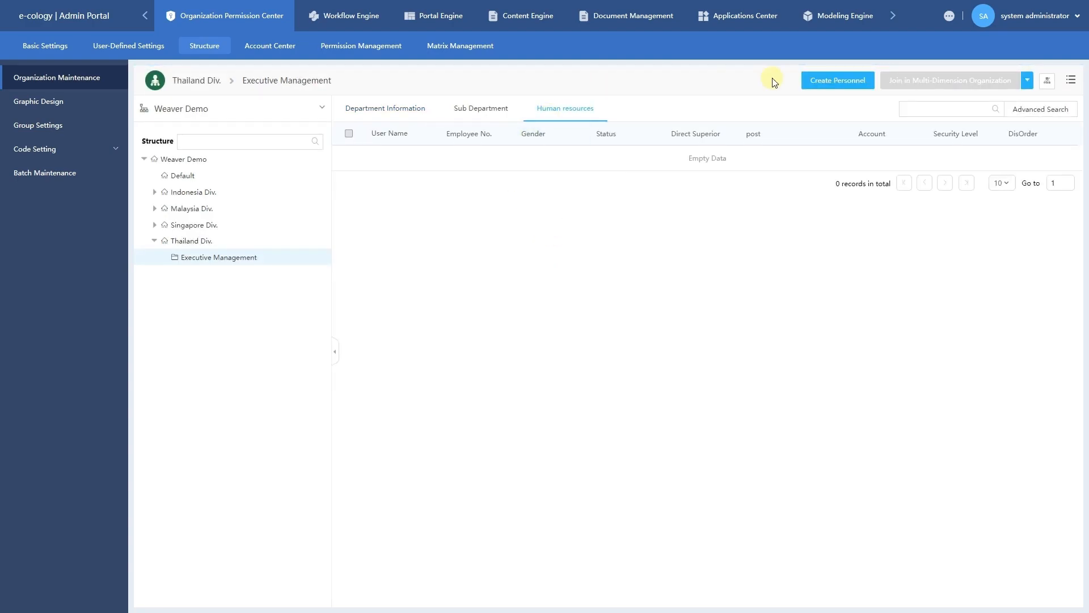
click(835, 81)
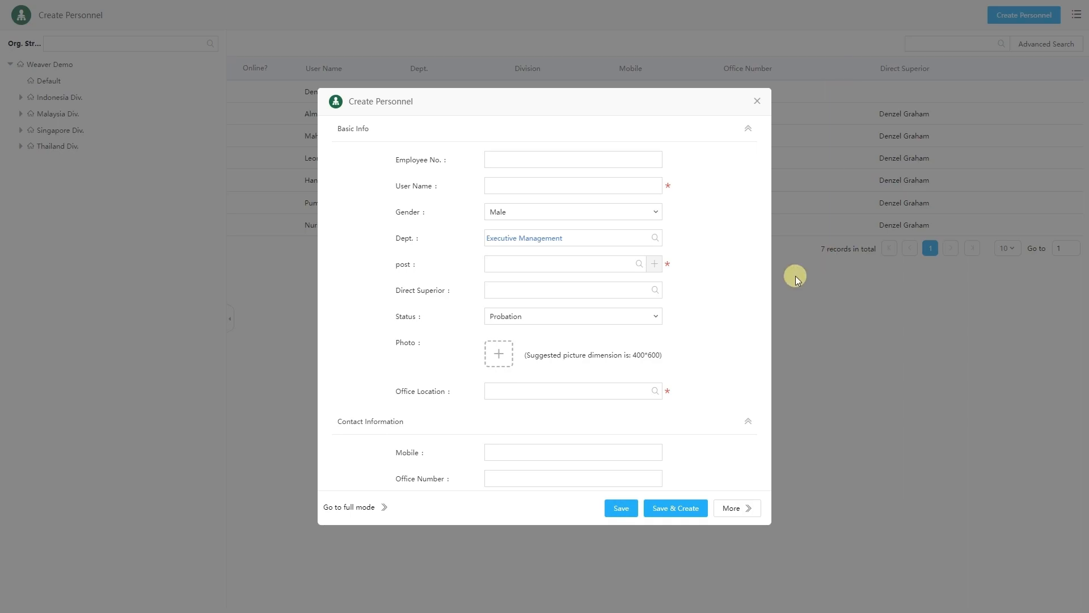
scroll(371, 178, down, 1)
scroll(354, 298, down, 1)
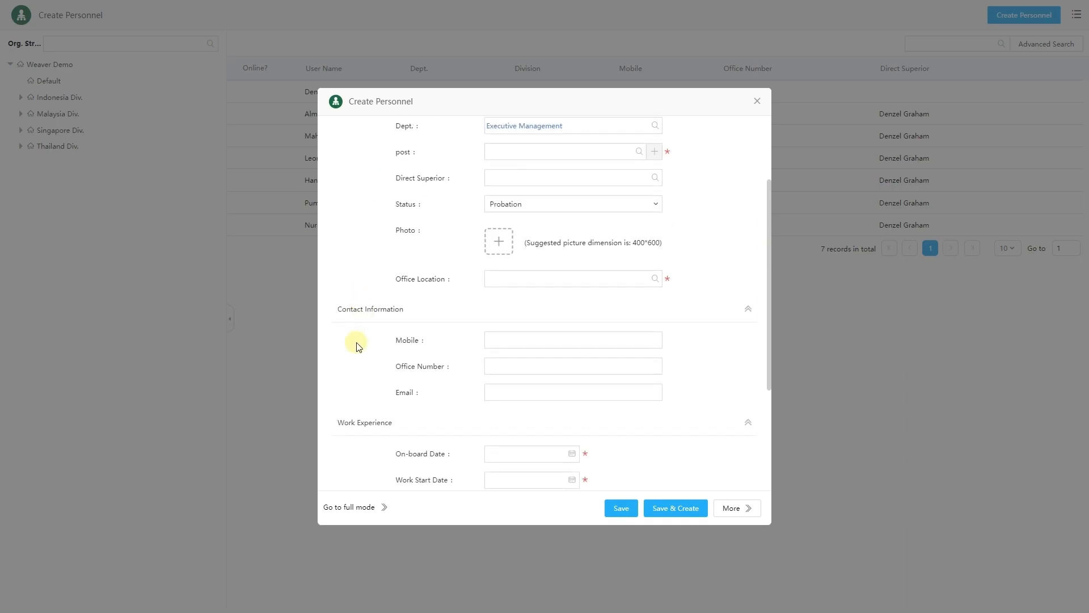
scroll(343, 341, down, 3)
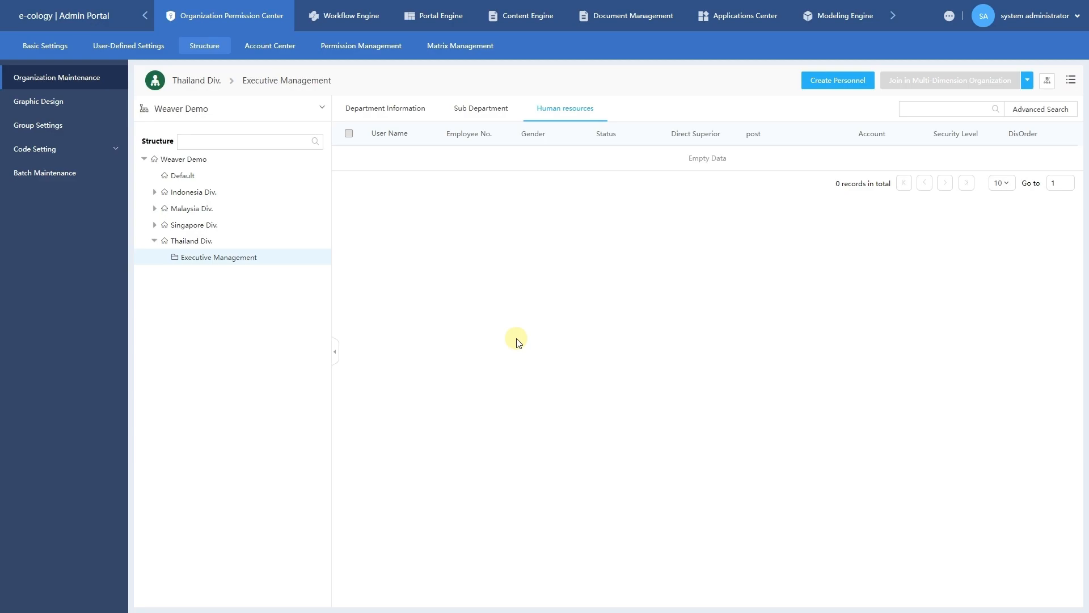
Start a personnel import with Type of Import set to Create and download its Excel template.
click(94, 80)
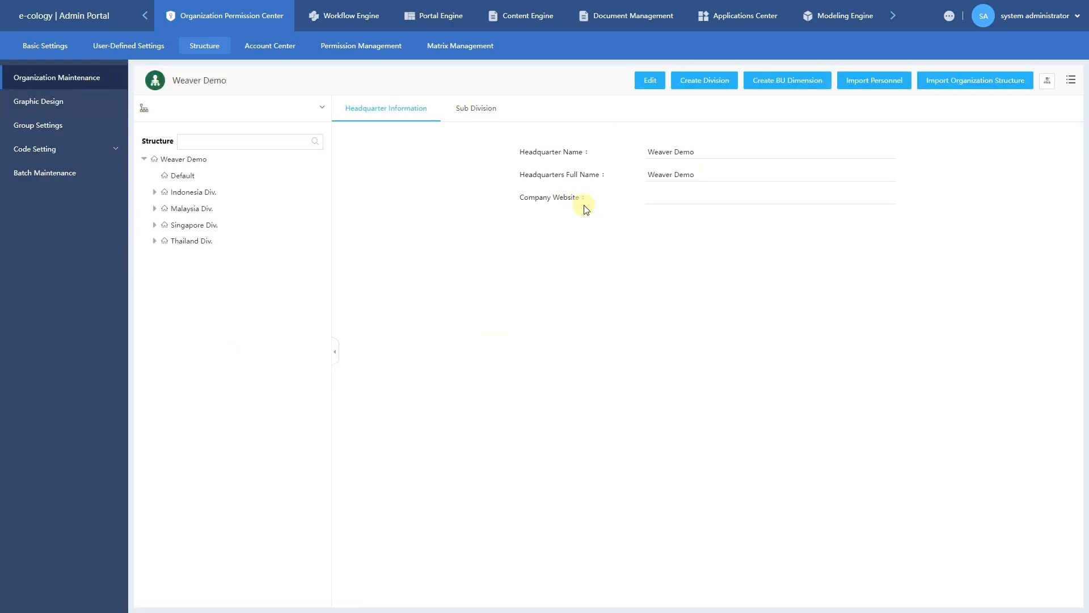
click(877, 85)
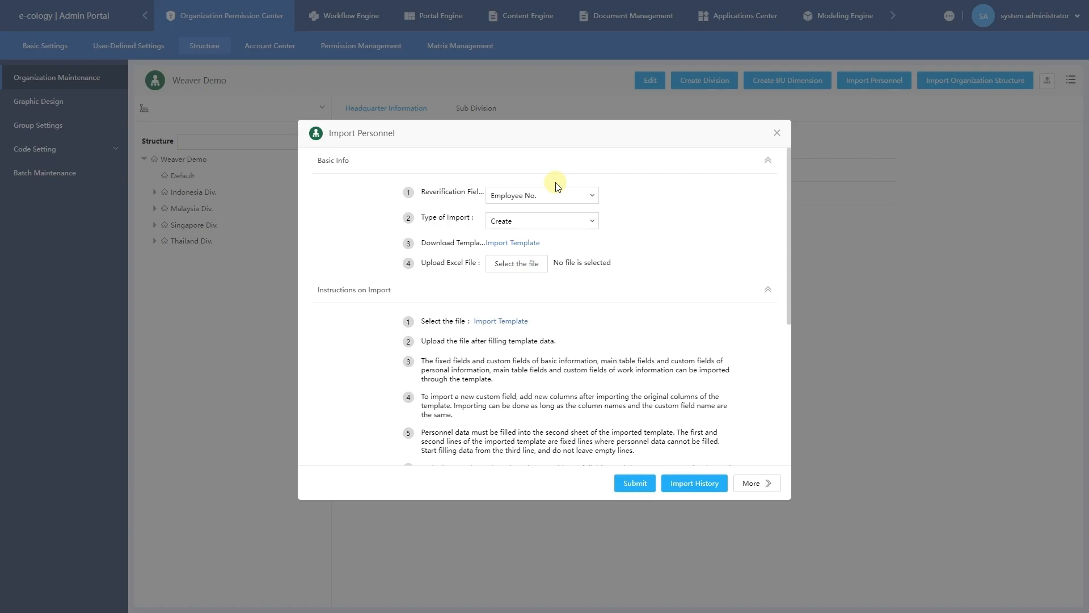
click(585, 224)
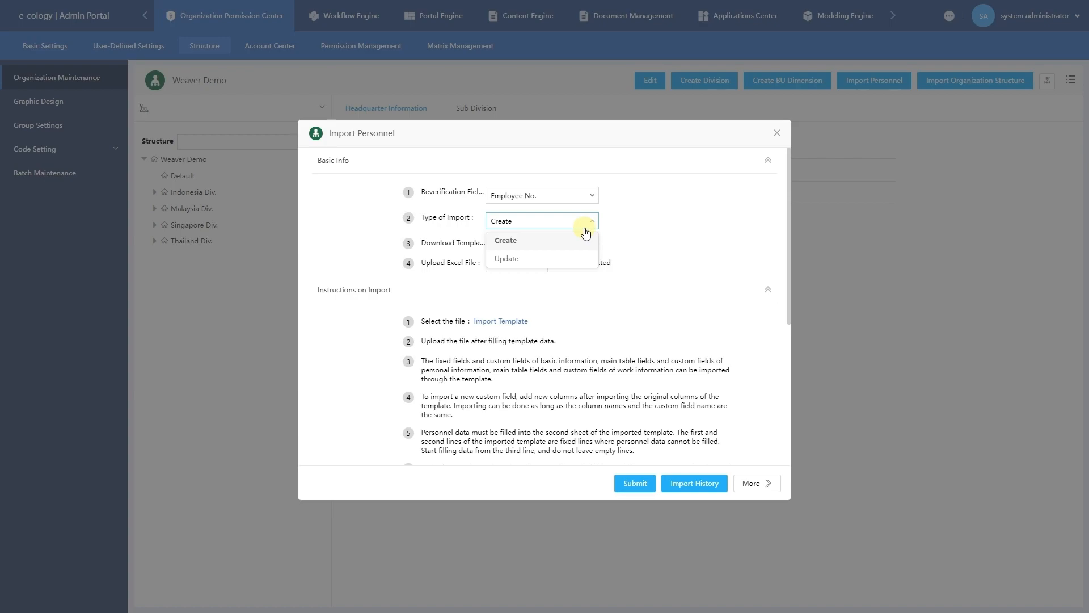
click(617, 226)
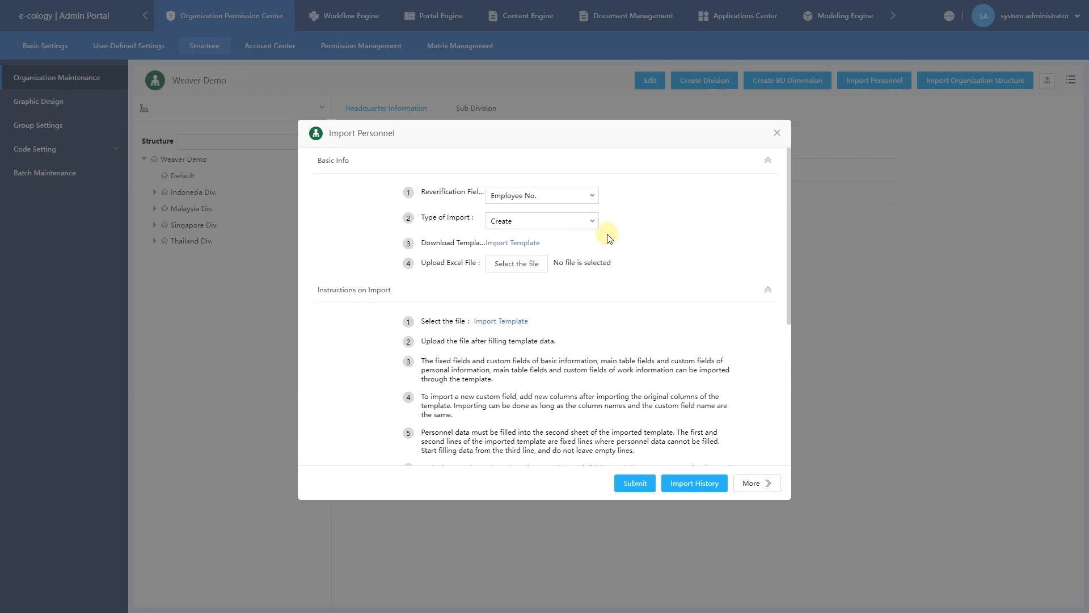
click(527, 246)
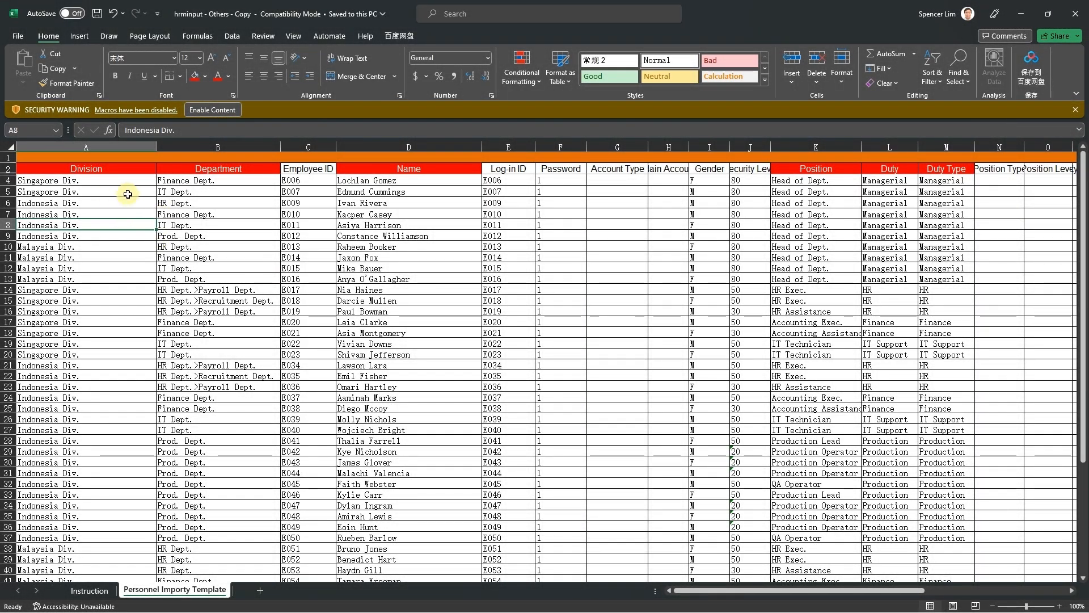
click(112, 166)
click(186, 171)
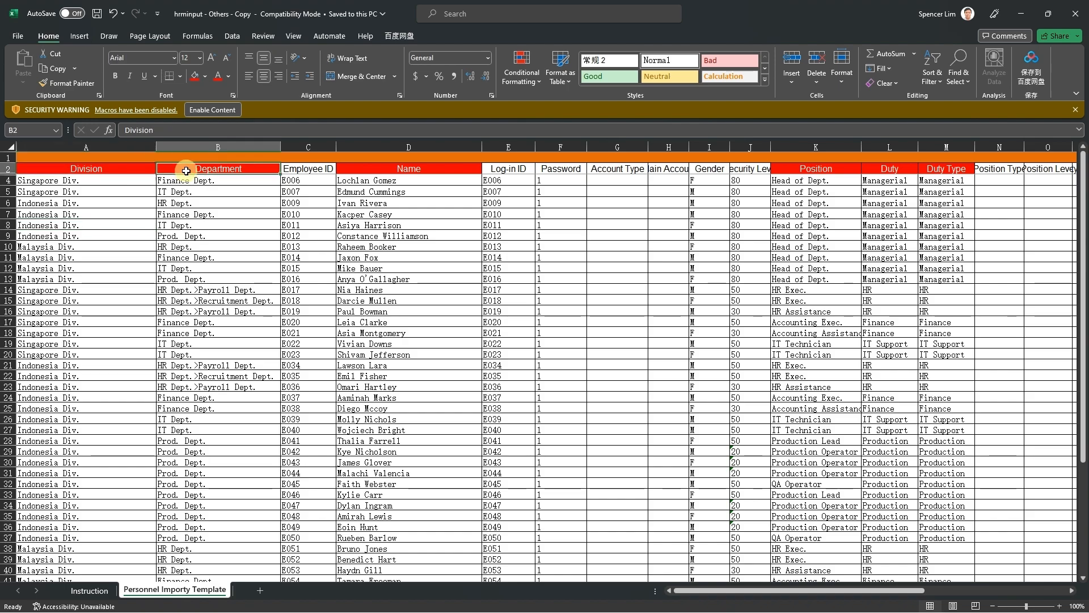
click(201, 286)
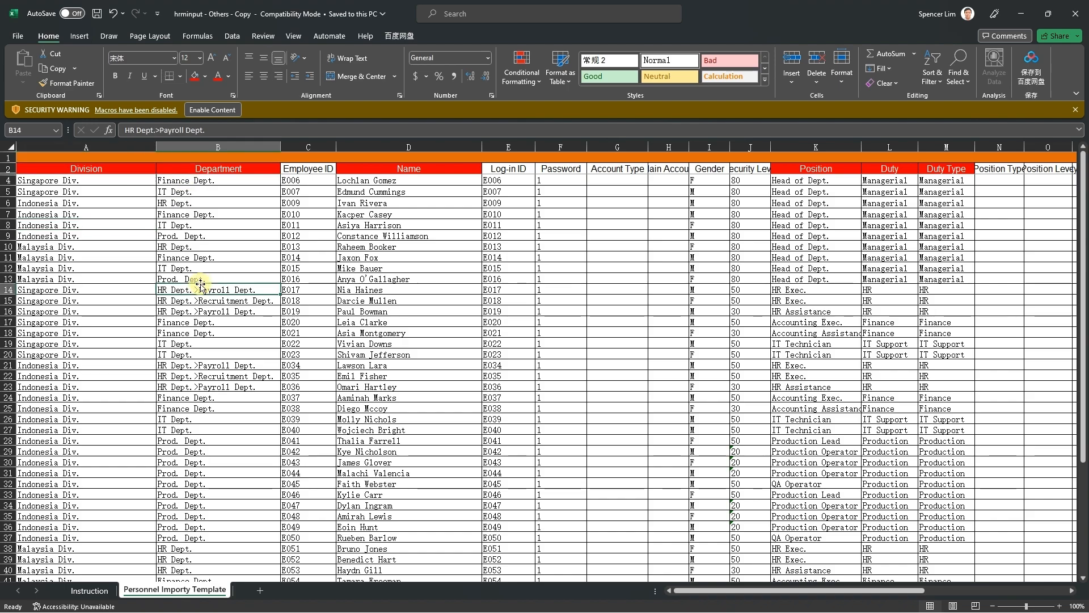
scroll(149, 309, down, 7)
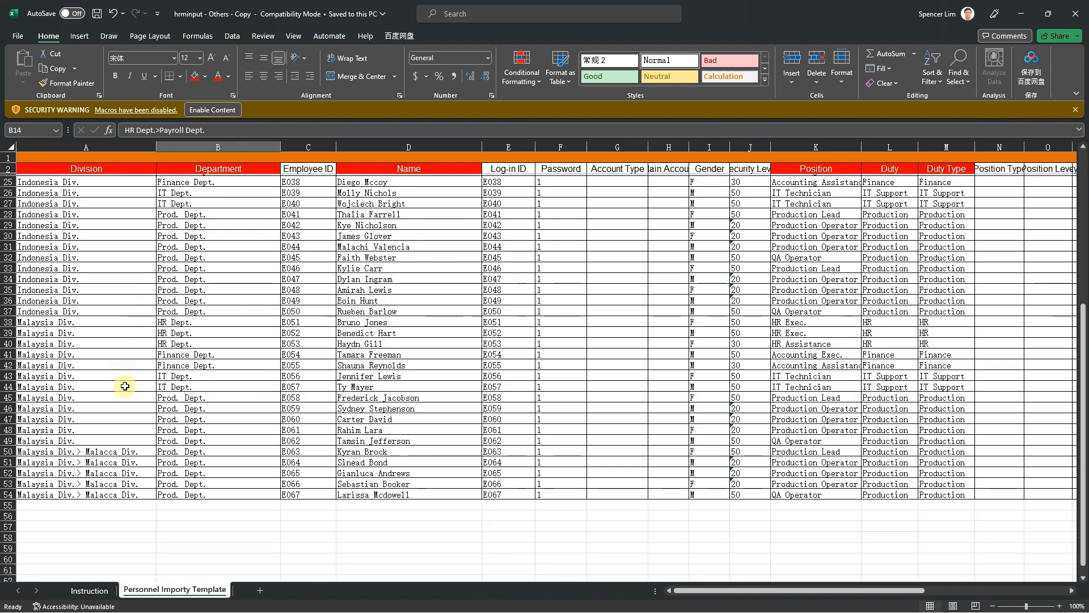
click(95, 471)
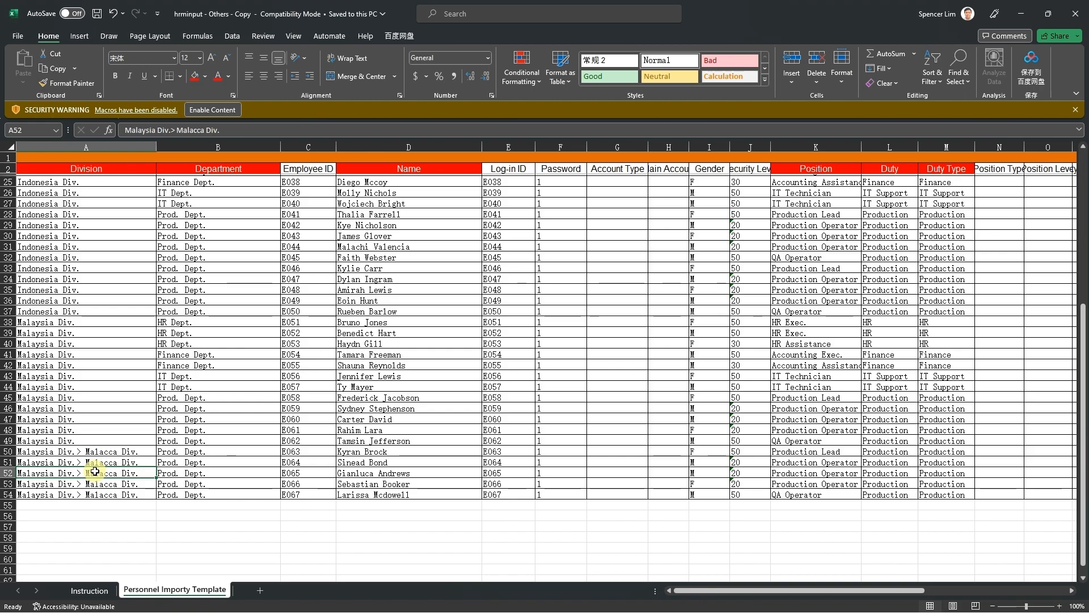
scroll(159, 401, up, 4)
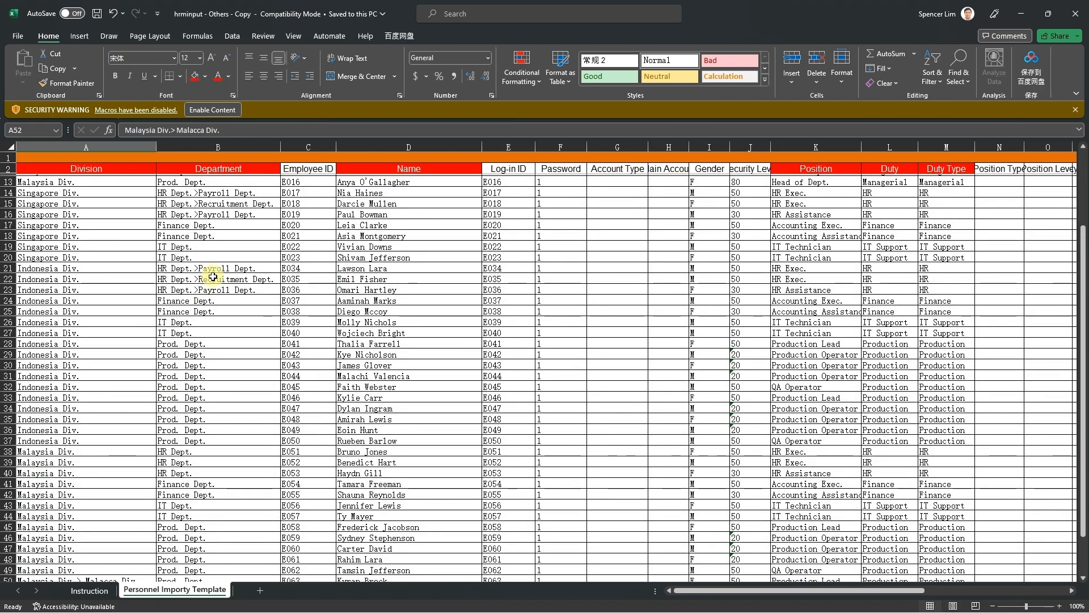
click(213, 276)
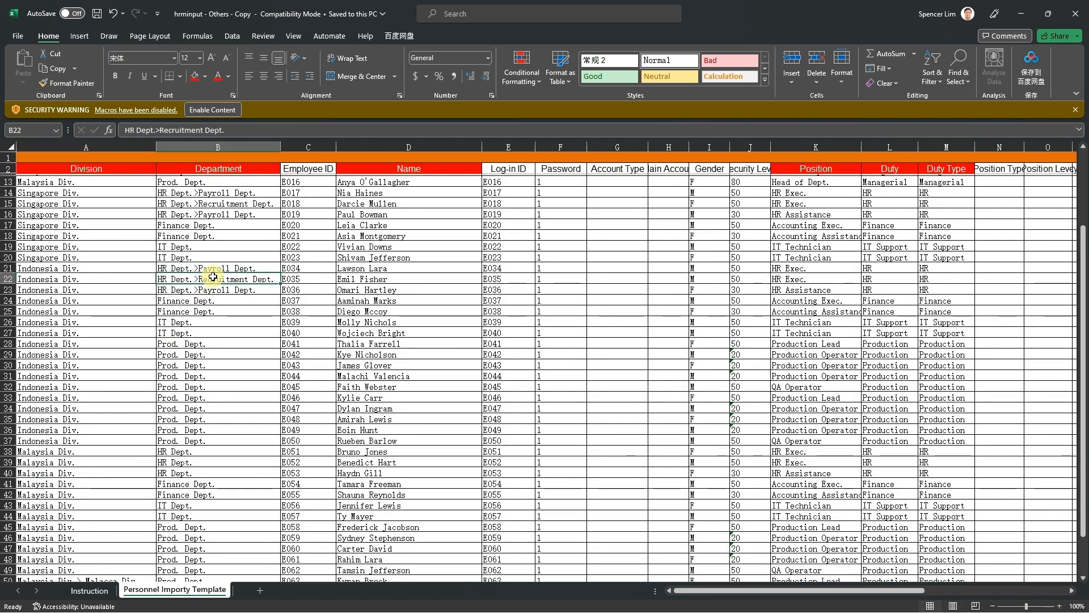
scroll(213, 276, down, 4)
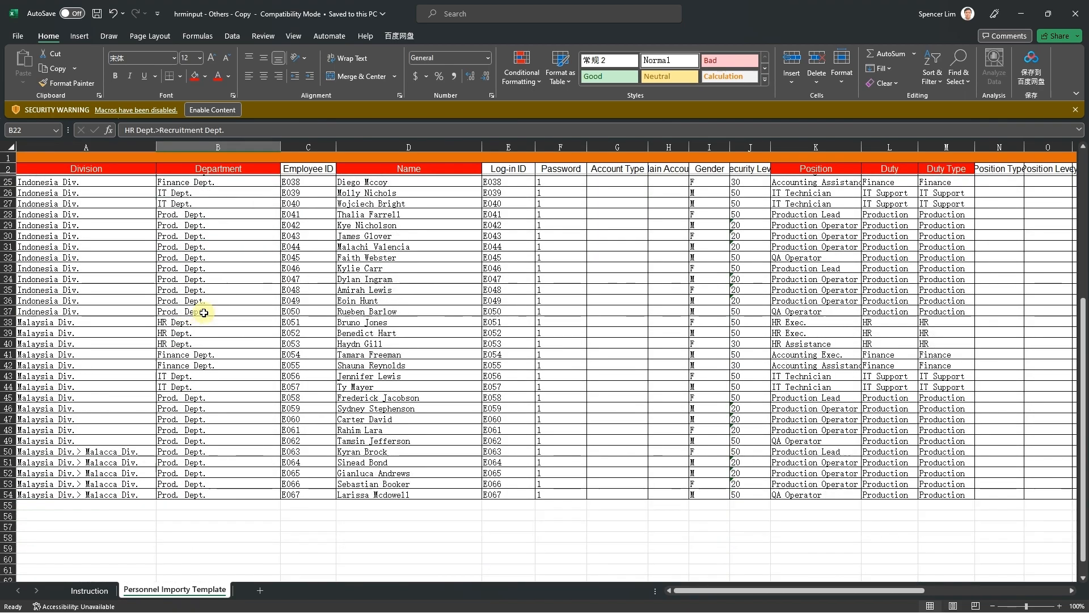
click(106, 514)
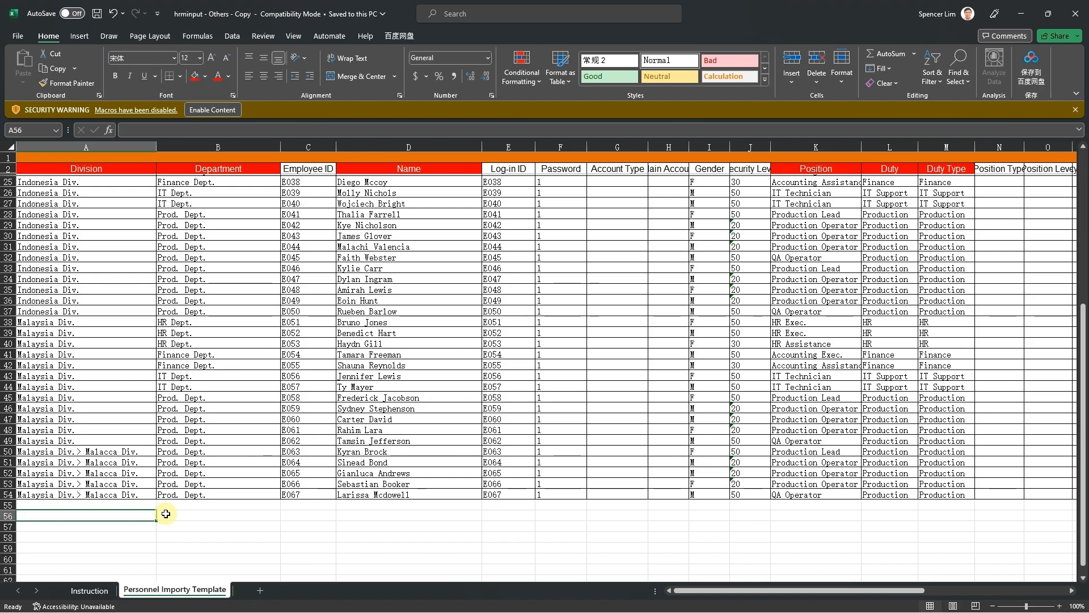
text(Divison A)
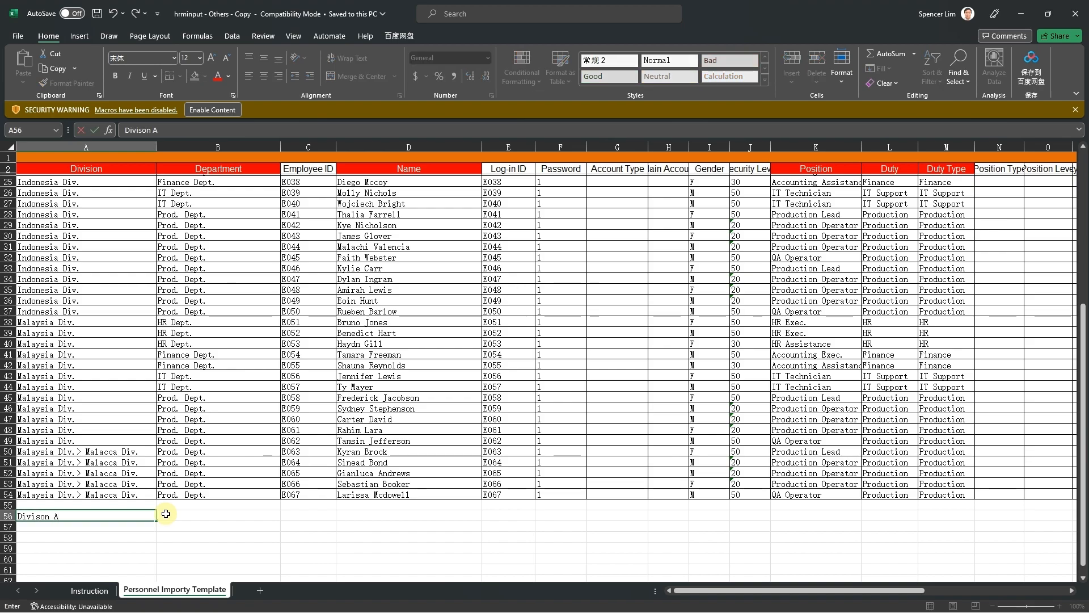
text(?)
key(BackSpace)
text(>Division A1)
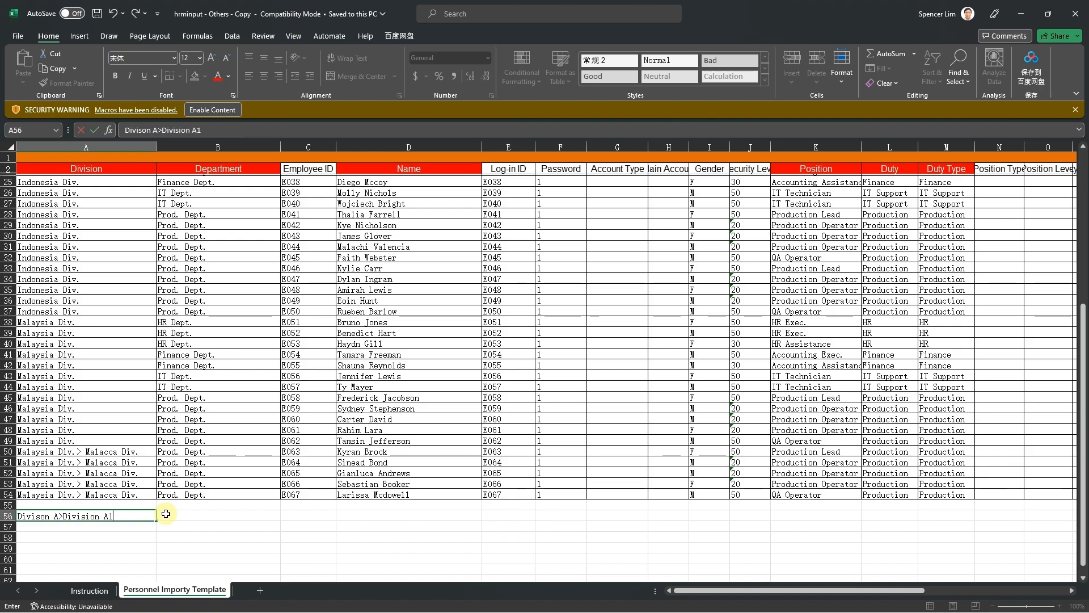
key(BackSpace)
key(BackSpace)
key(BackSpace)
key(BackSpace)
key(BackSpace)
key(BackSpace)
key(BackSpace)
key(BackSpace)
key(BackSpace)
key(BackSpace)
key(BackSpace)
key(BackSpace)
key(BackSpace)
key(BackSpace)
key(BackSpace)
key(BackSpace)
key(BackSpace)
key(BackSpace)
key(BackSpace)
key(BackSpace)
key(Return)
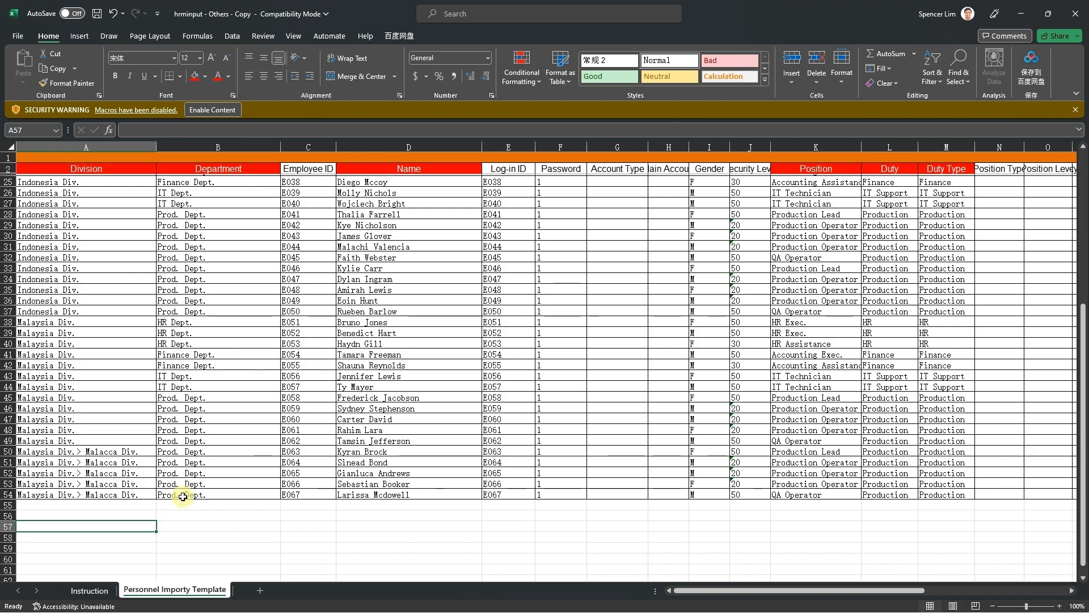
scroll(220, 484, up, 7)
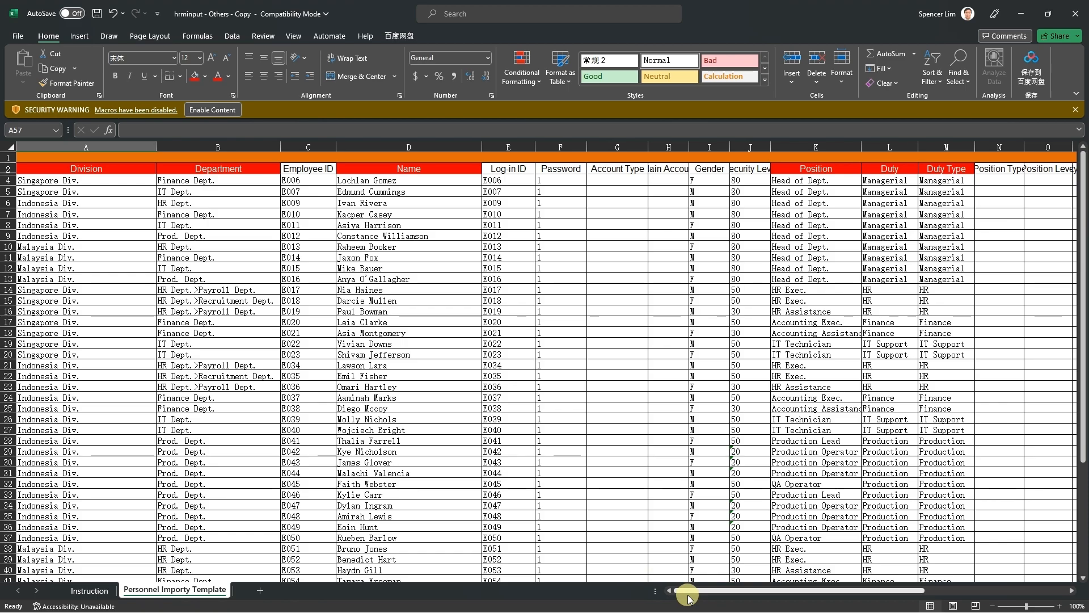
drag(688, 598, 759, 589)
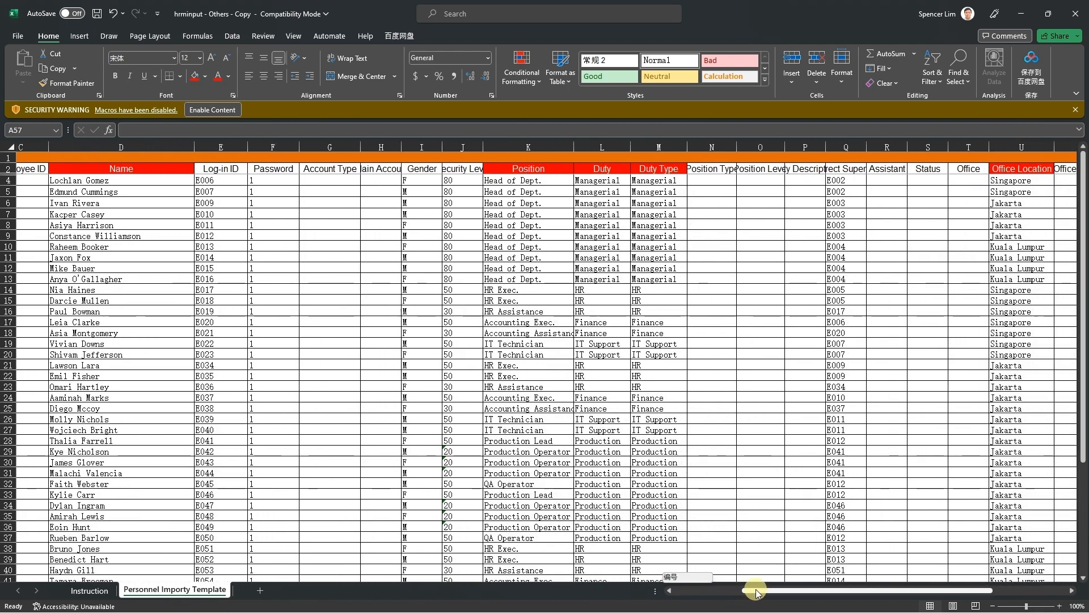
click(859, 300)
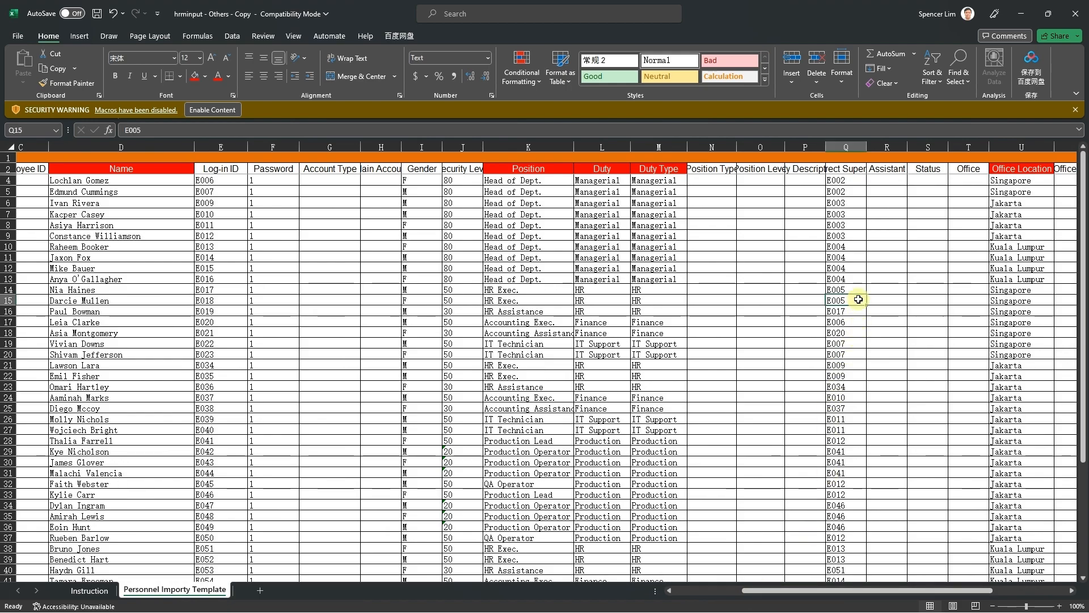
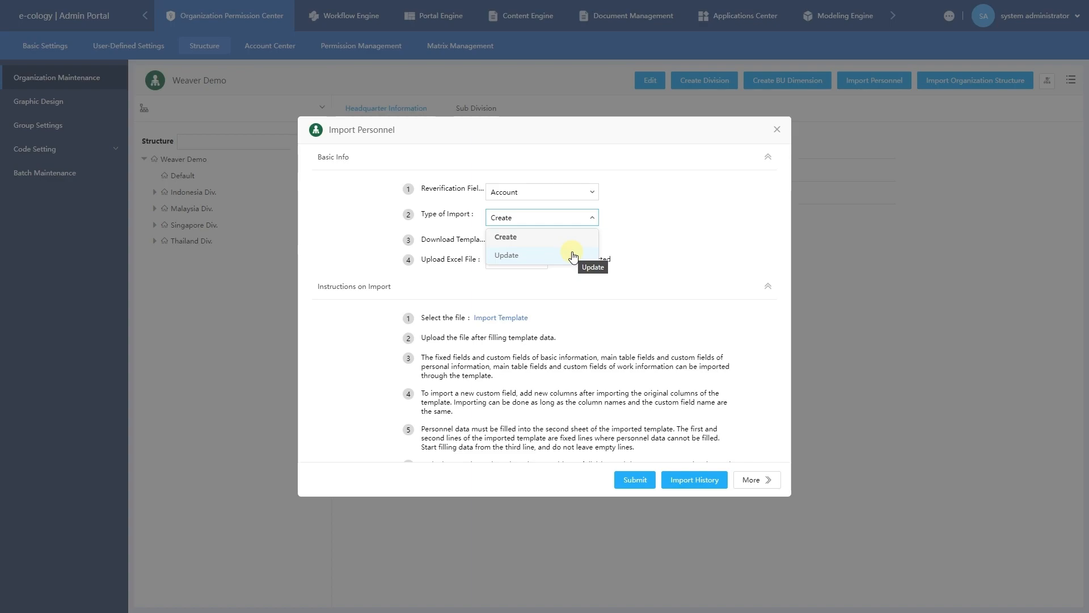
Import personnel from hrminput - Others.xls with the import type kept as Create.
click(613, 247)
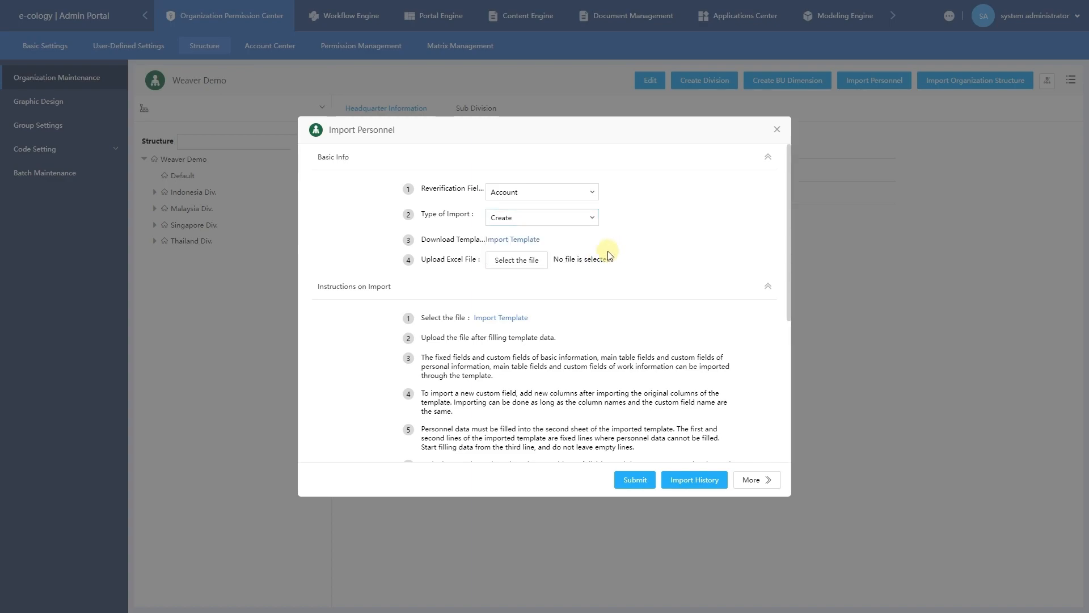
click(536, 264)
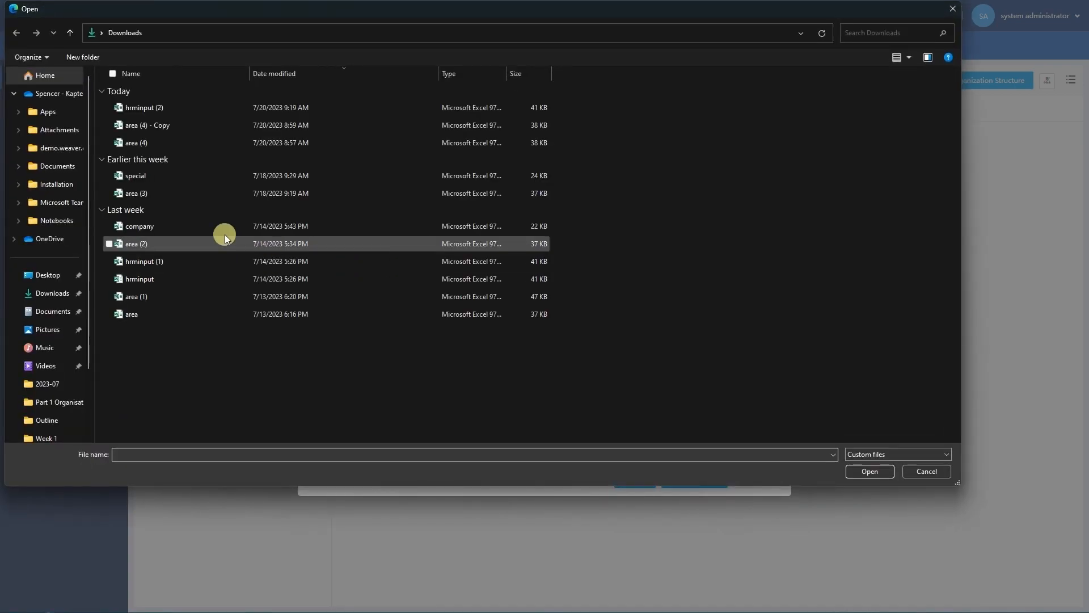
click(43, 404)
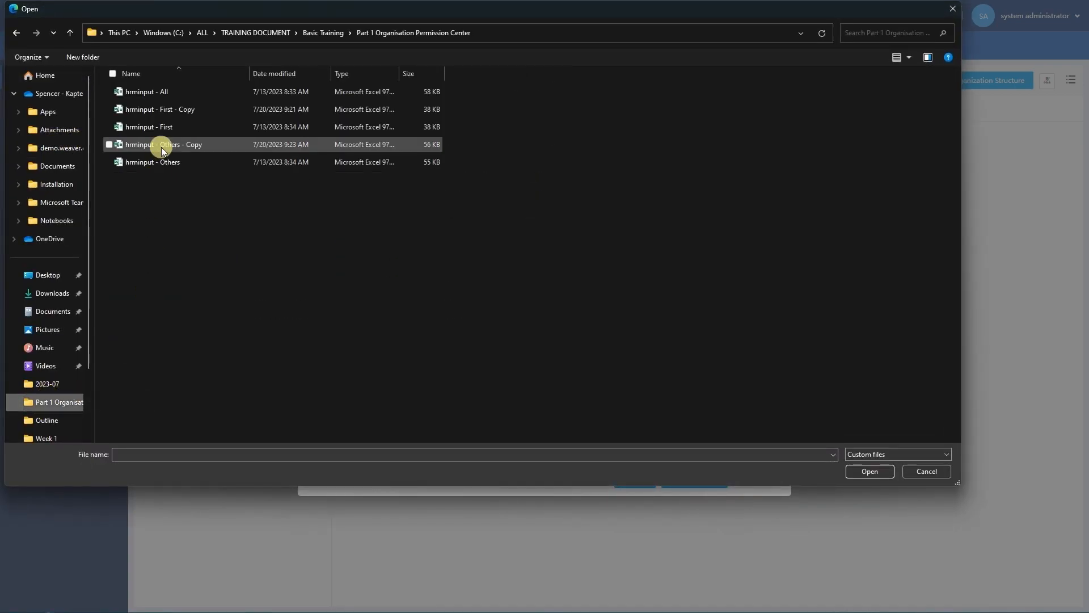
click(161, 162)
click(851, 469)
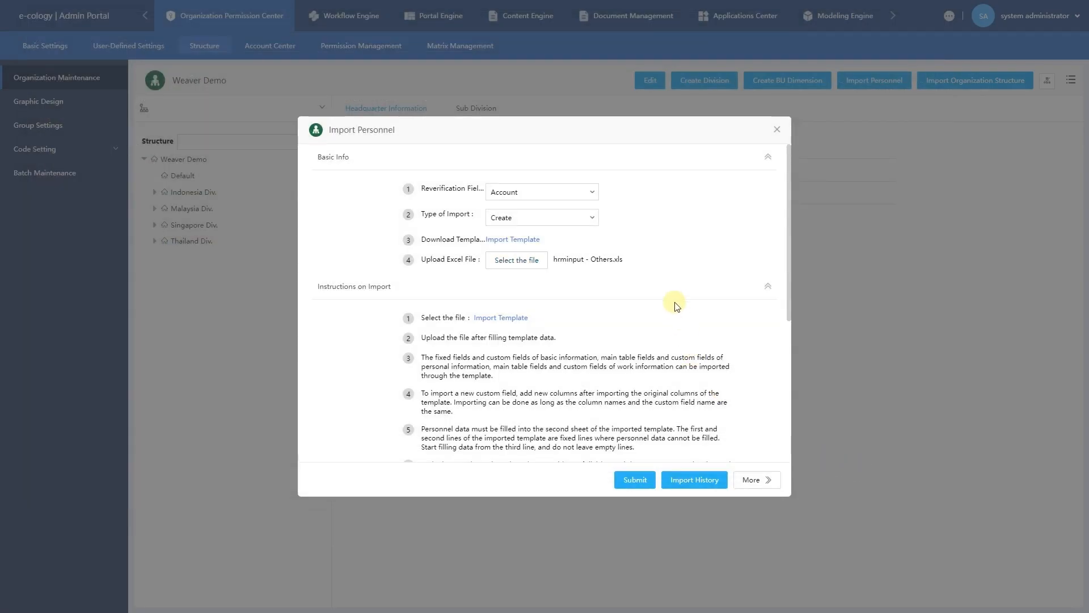
click(630, 480)
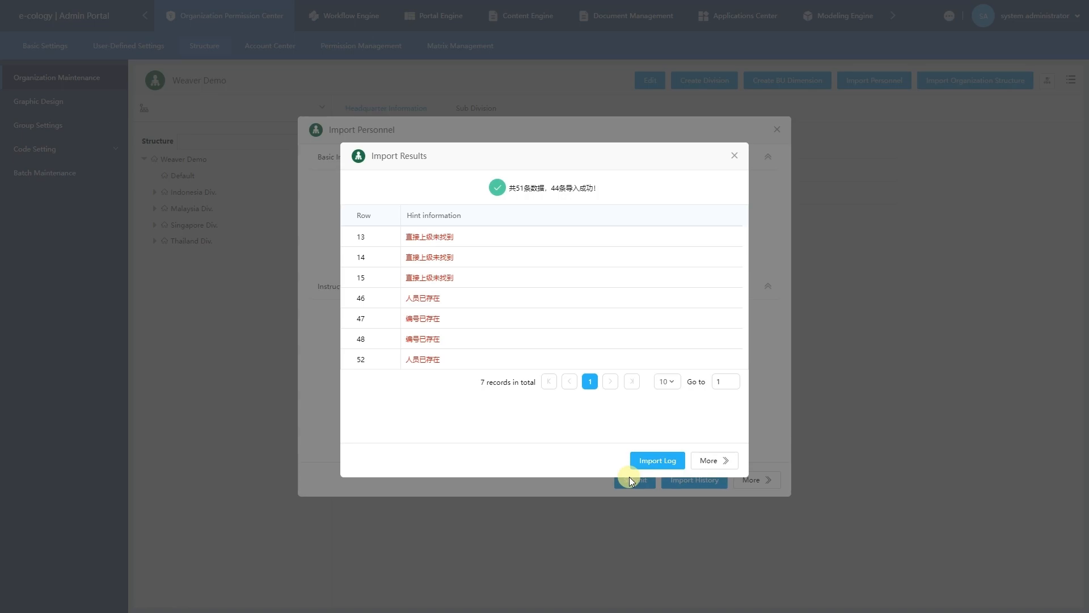
Review the 44-of-51 import in Import History and its failed rows, then close all import windows.
click(630, 479)
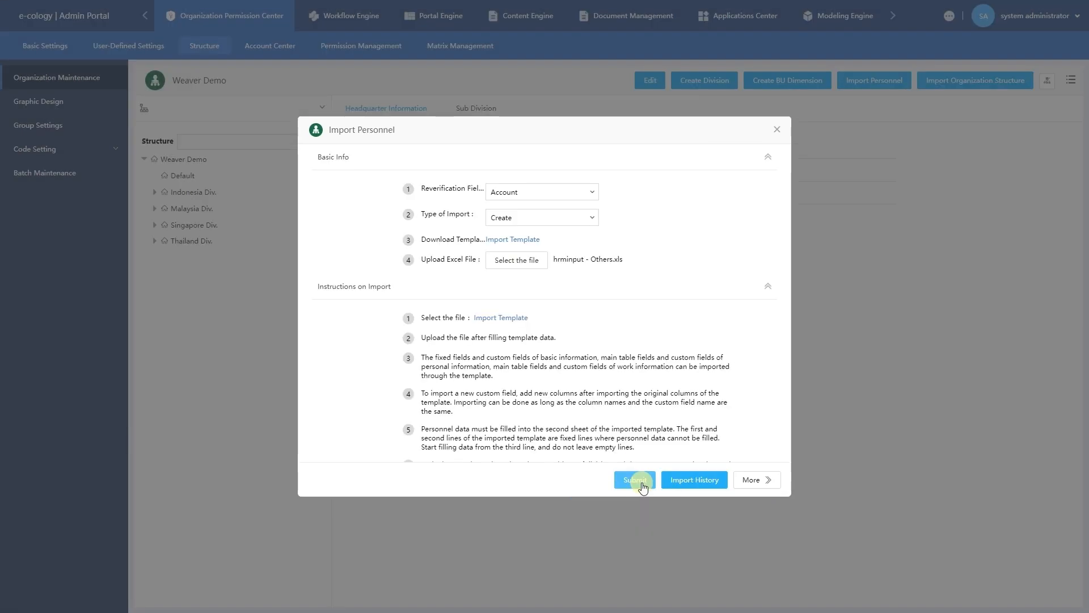
click(685, 481)
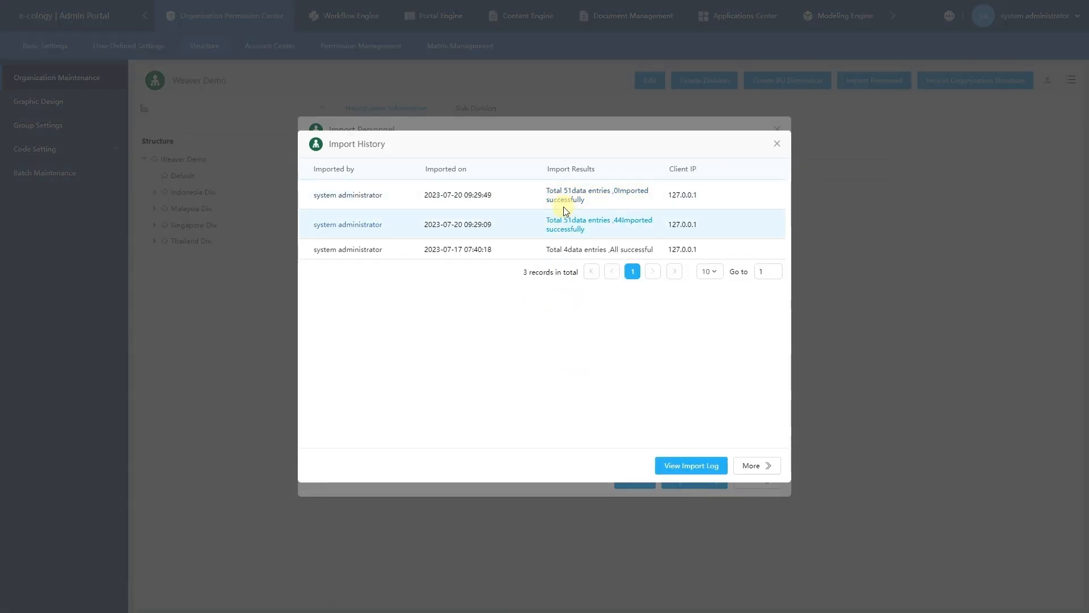
click(568, 228)
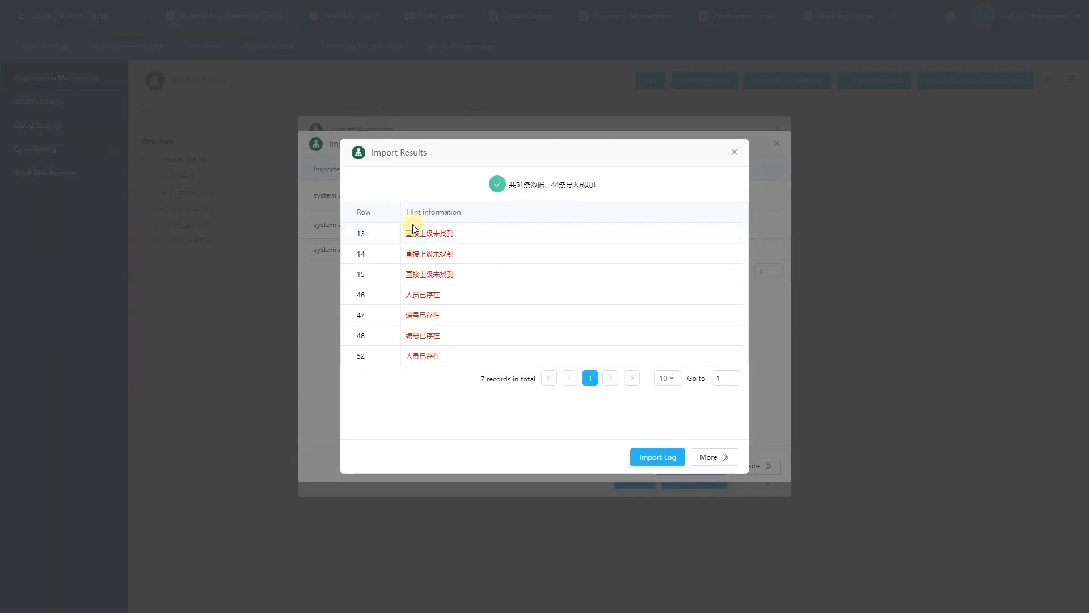
drag(410, 223, 458, 224)
click(469, 224)
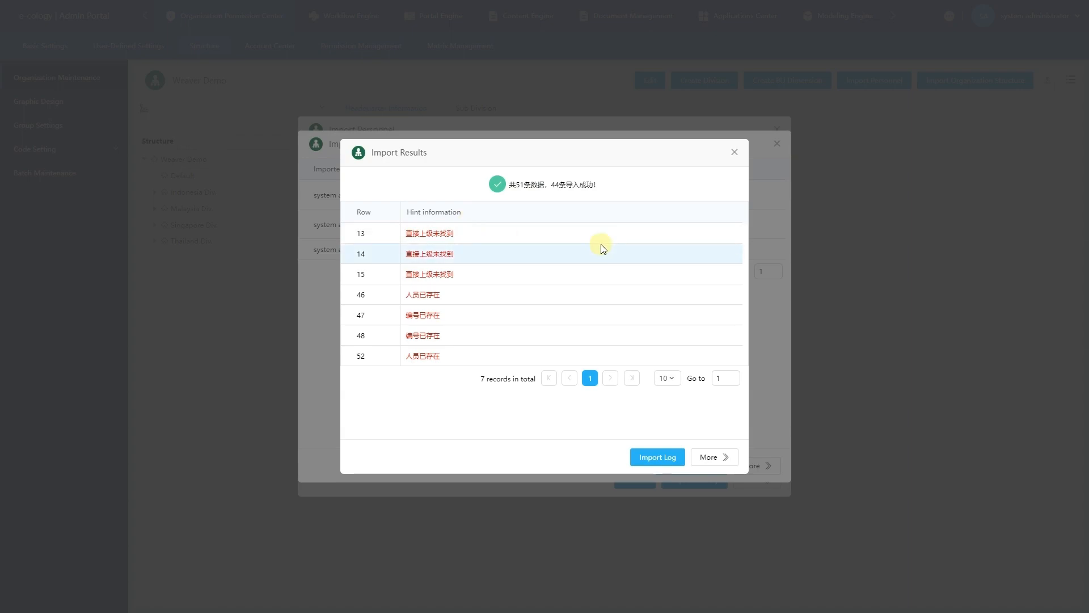
click(734, 152)
click(777, 143)
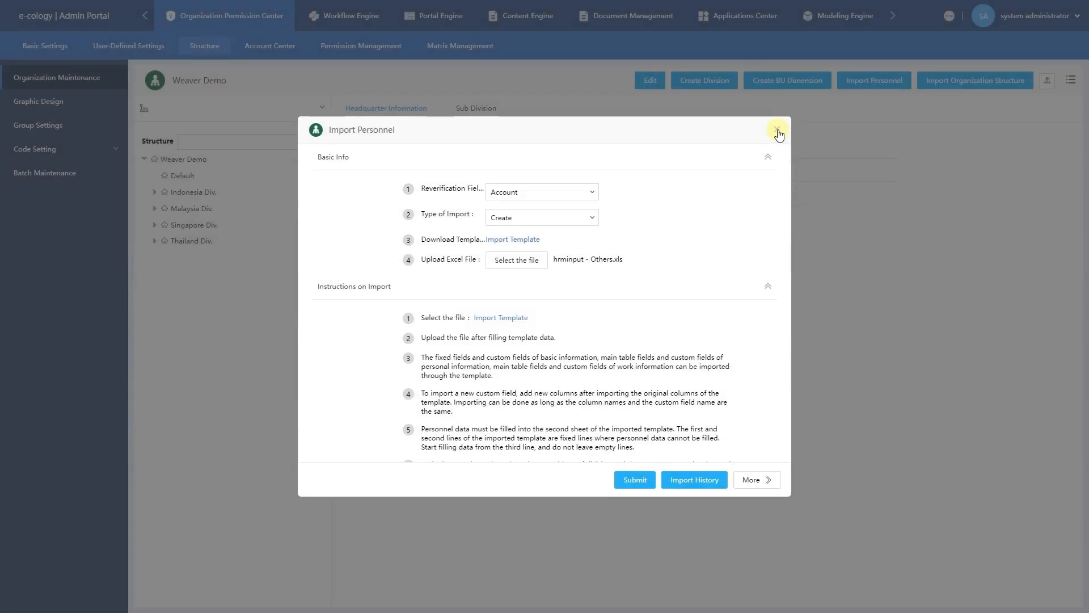
click(777, 131)
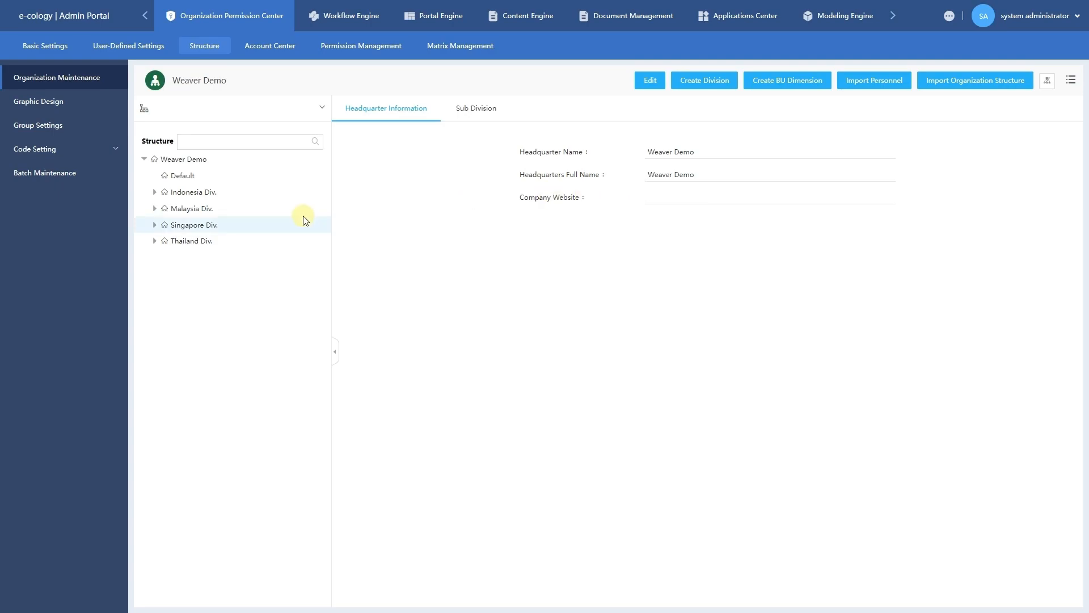
Edit Thailand Div. so its Abbr. reads Thai Div., save, and expand it to show its departments.
click(220, 242)
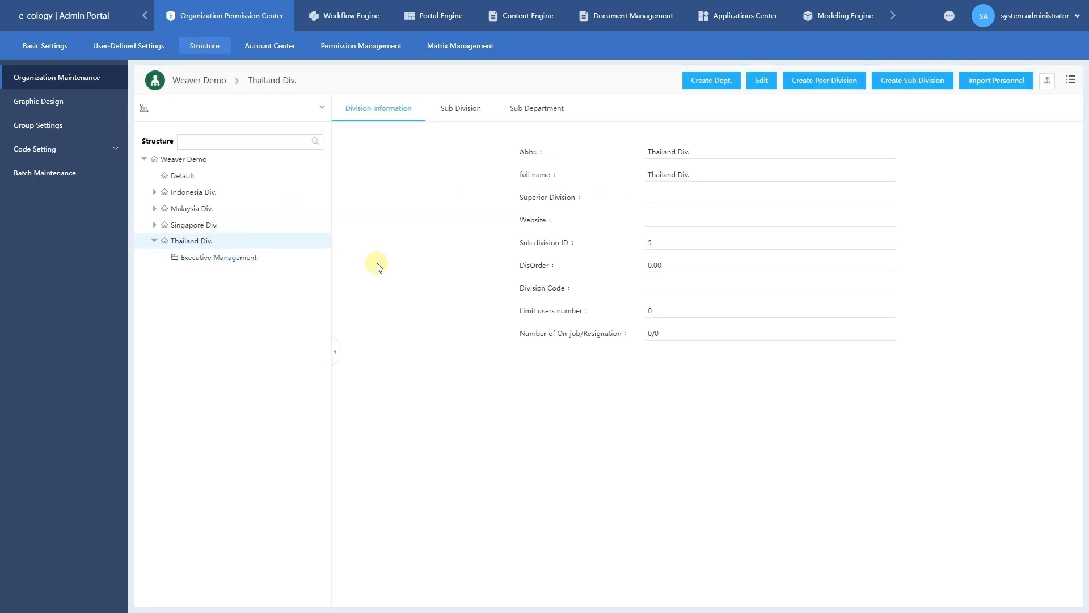
click(267, 242)
click(759, 81)
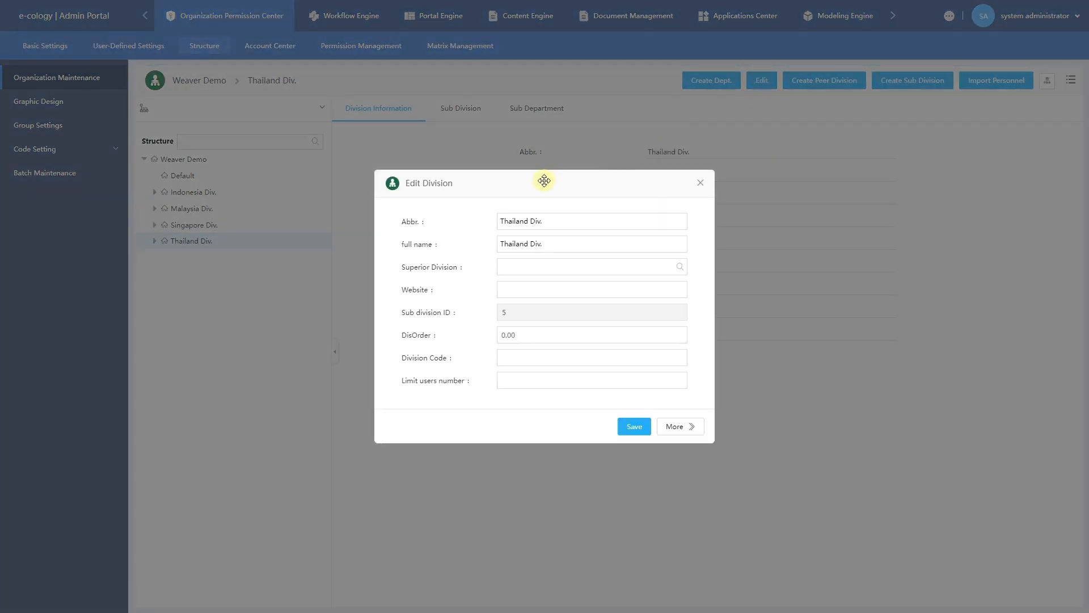
click(551, 224)
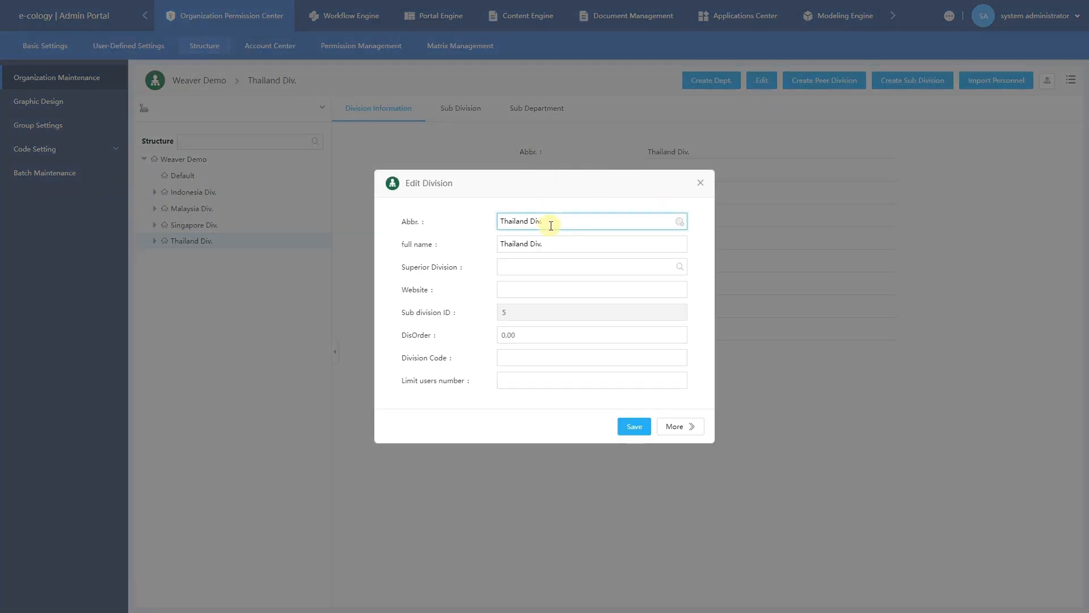
key(BackSpace)
key(BackSpace)
key(BackSpace)
key(BackSpace)
text(Div.)
click(635, 426)
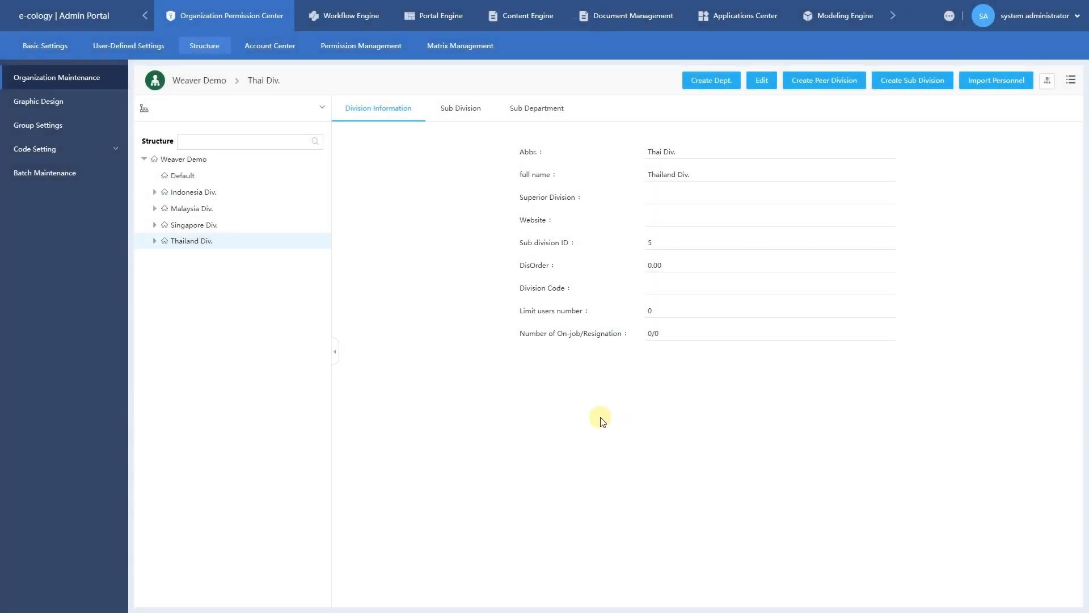
click(154, 241)
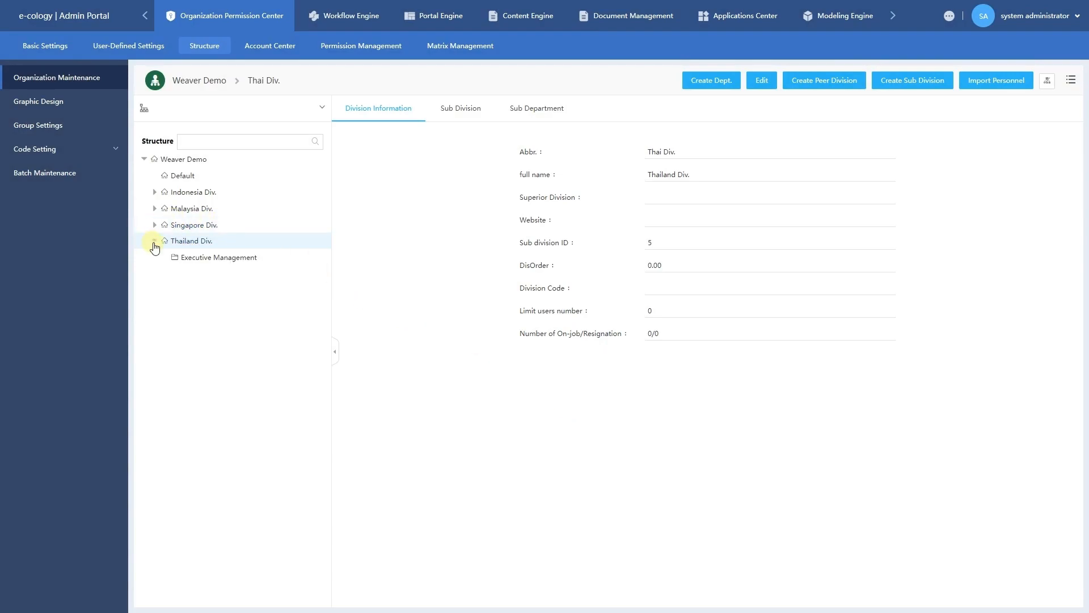
Open Executive Management under Thai Div. and delete it from the more-actions menu, confirming.
click(227, 265)
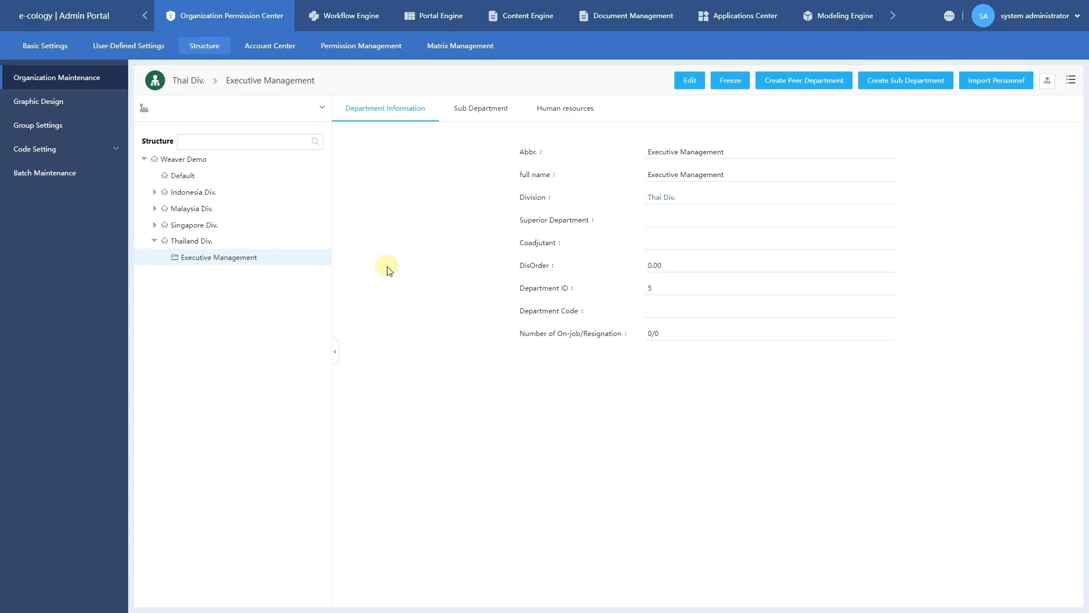
click(1071, 89)
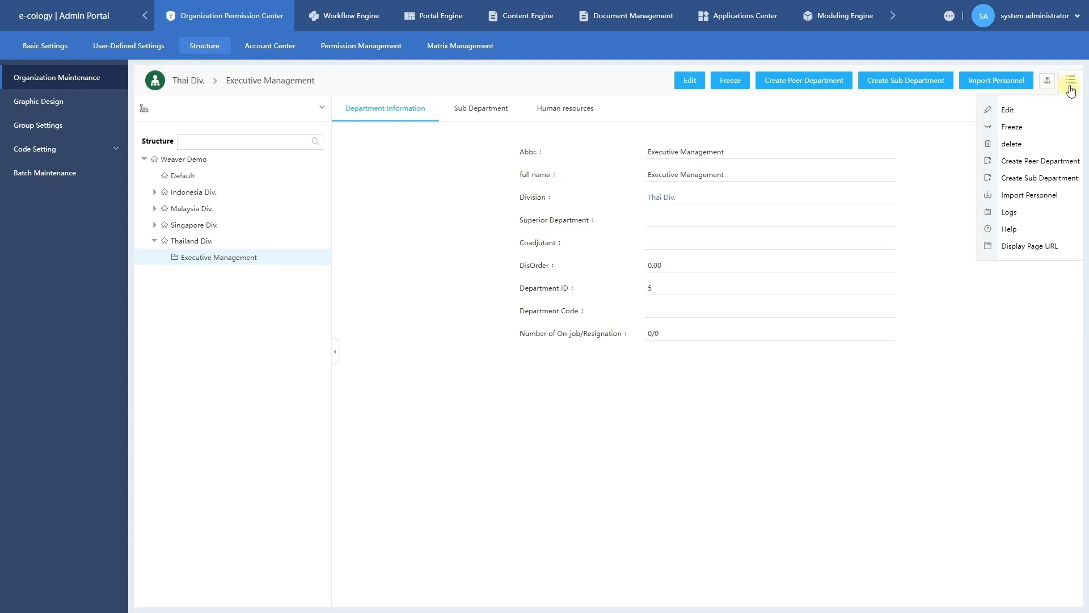
click(1033, 145)
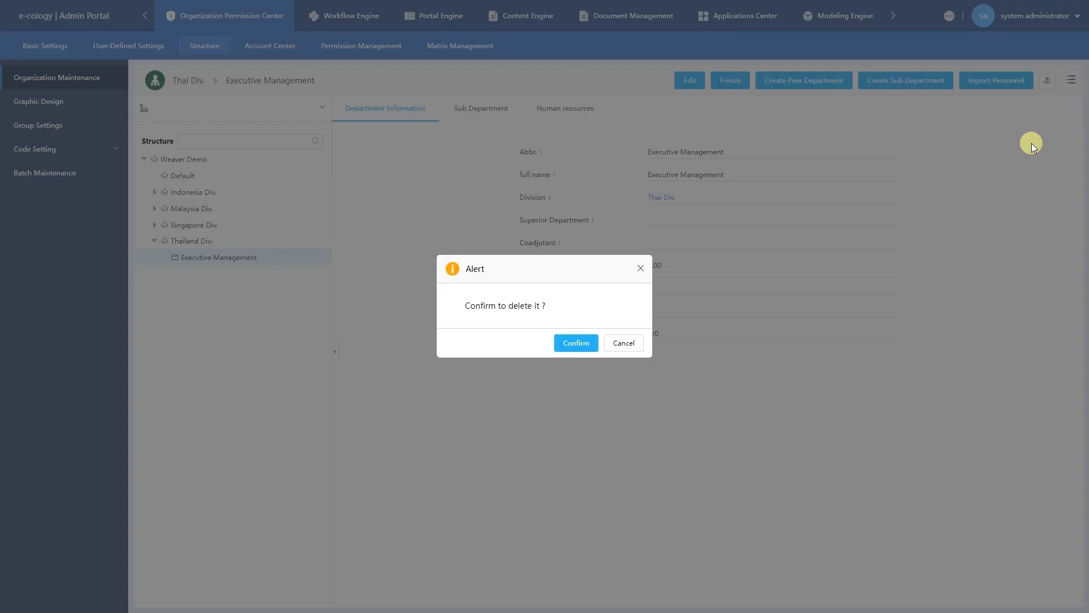
click(569, 343)
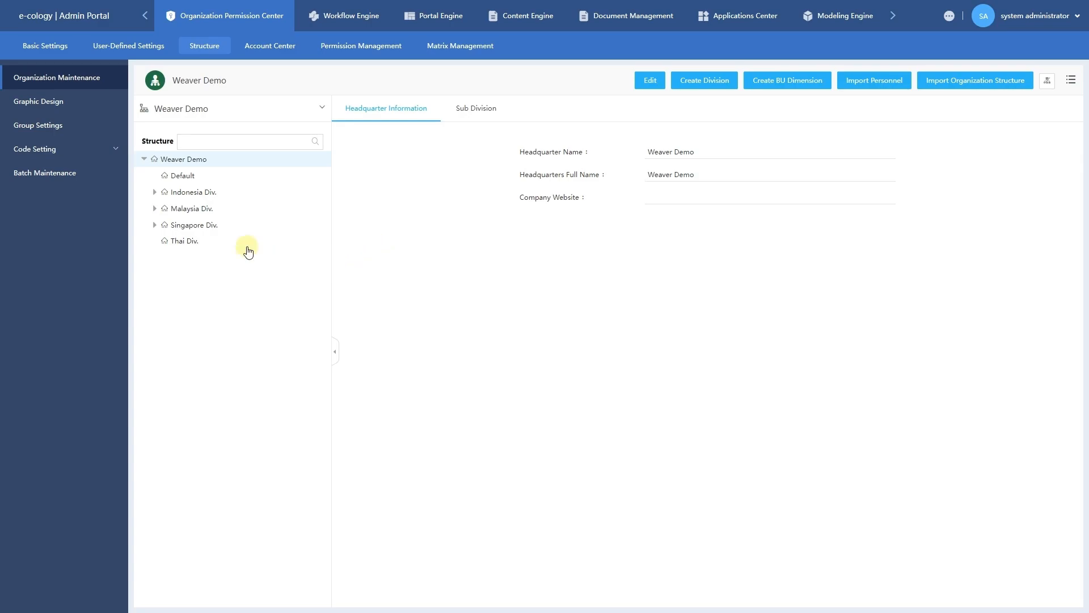
Freeze the Thai Div. division from its right-click menu and confirm.
click(244, 247)
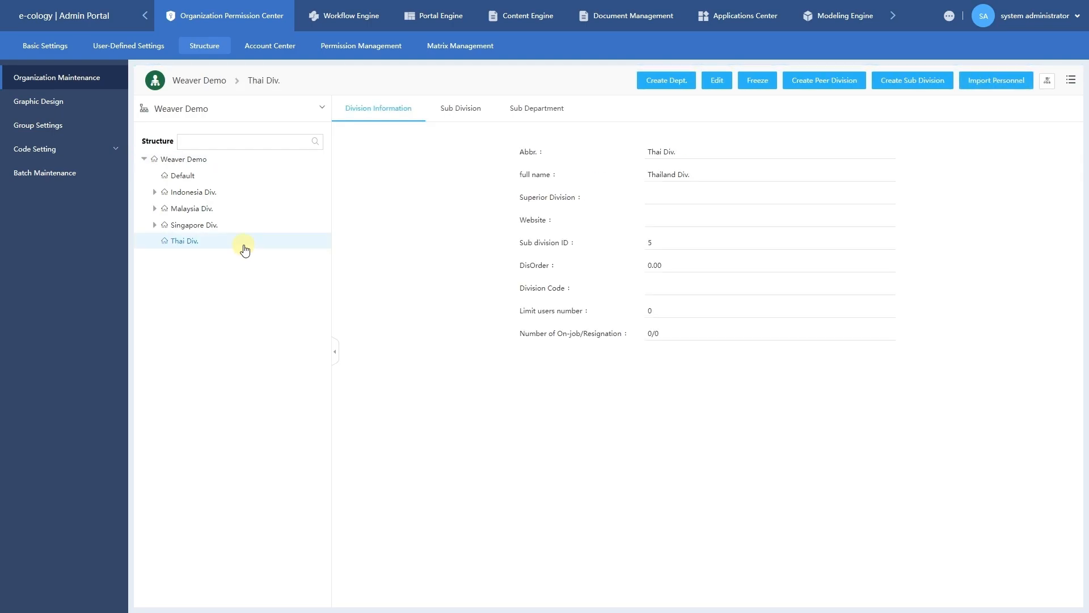
right_click(246, 249)
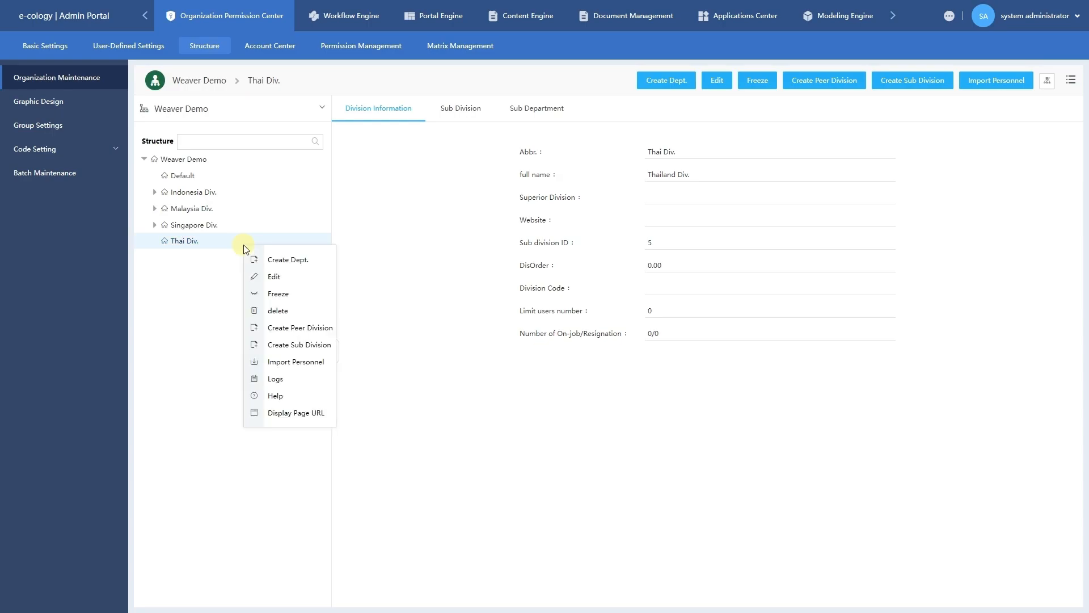
click(284, 296)
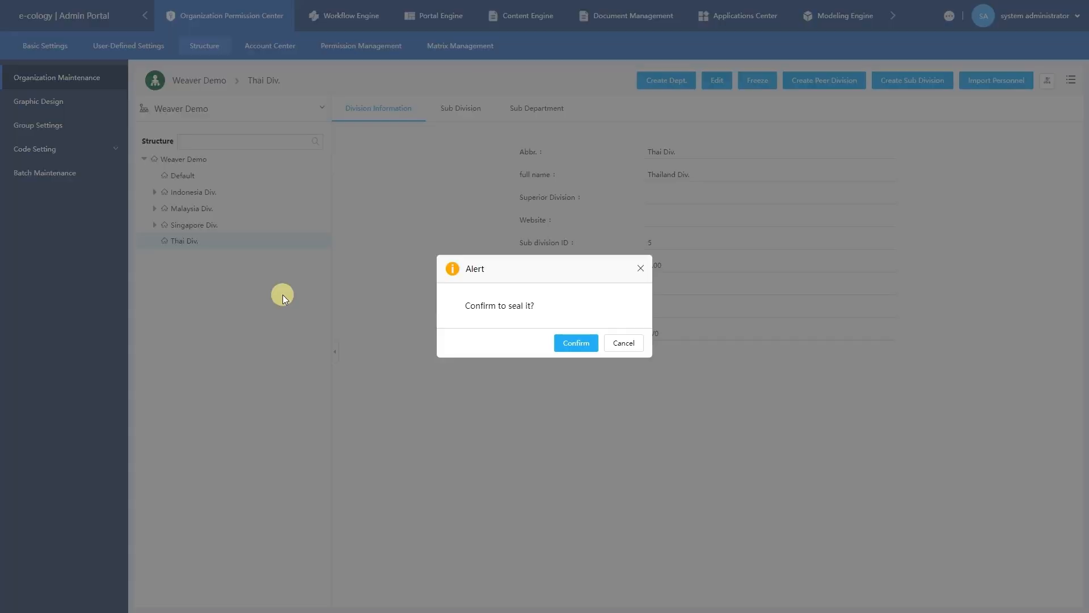
click(560, 349)
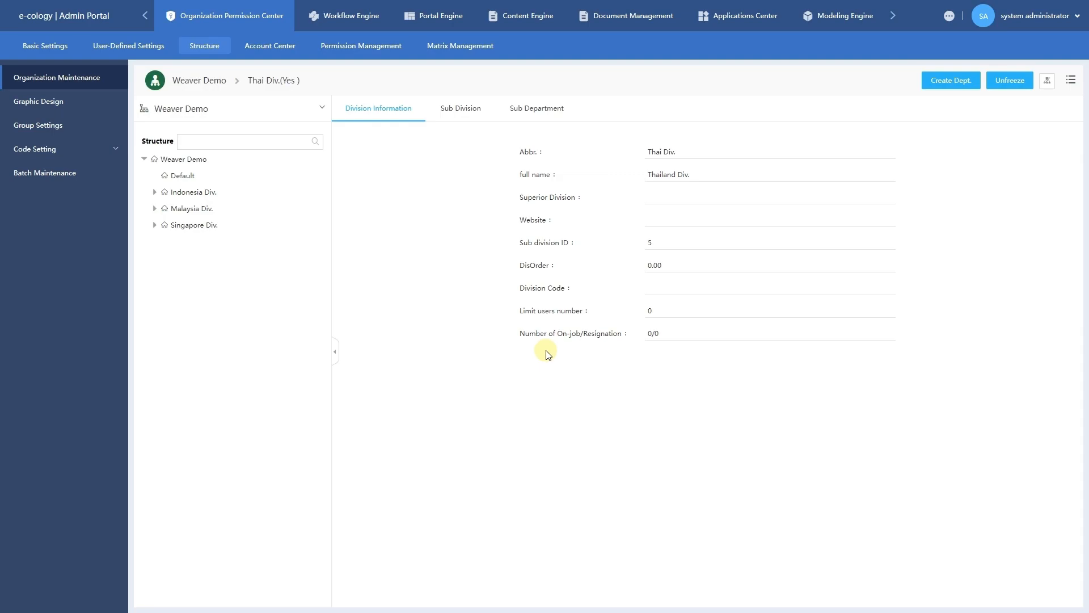
Display sealed divisions, then unfreeze Thai Div.(Sealed) and confirm so it is active again.
click(1051, 86)
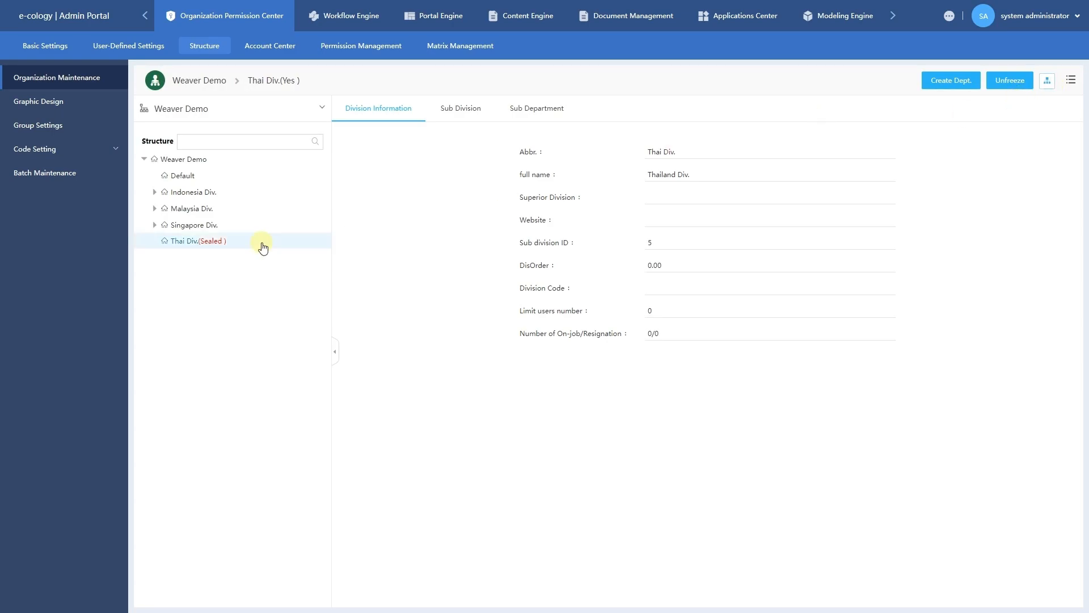
click(193, 251)
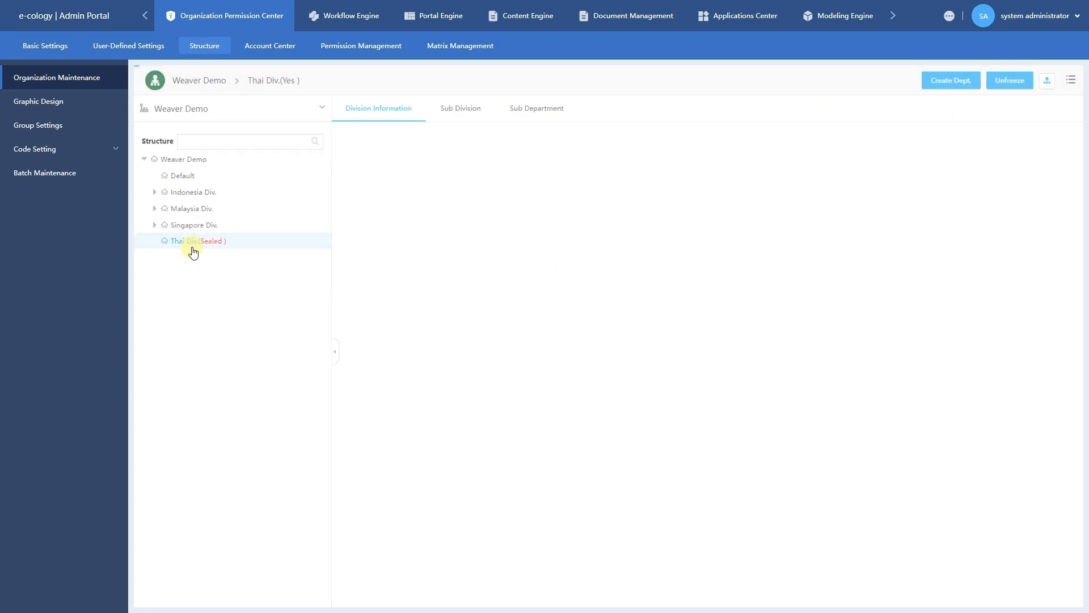
right_click(194, 252)
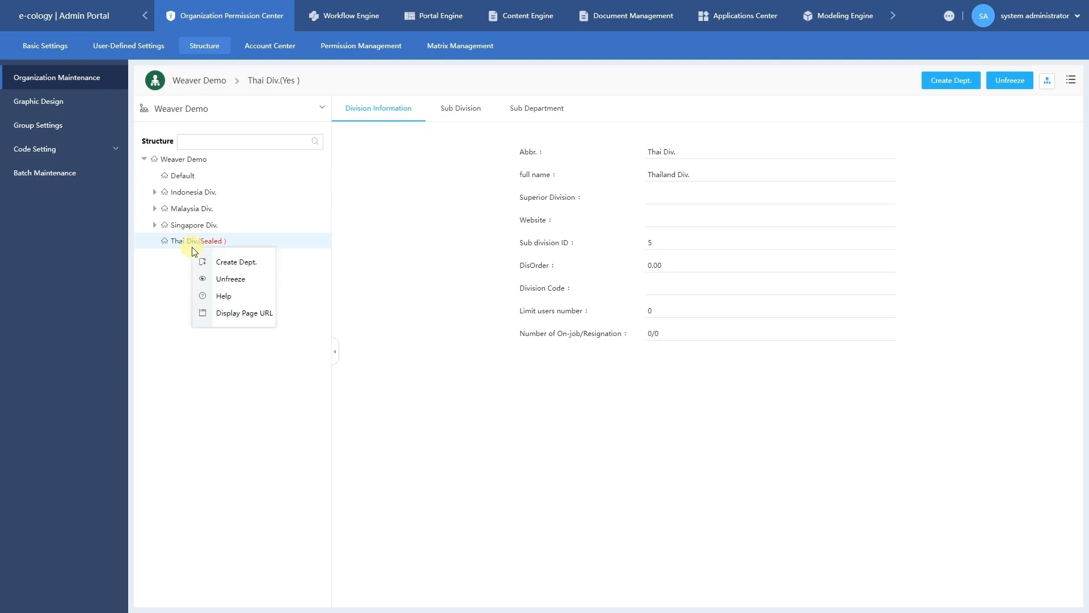
click(207, 279)
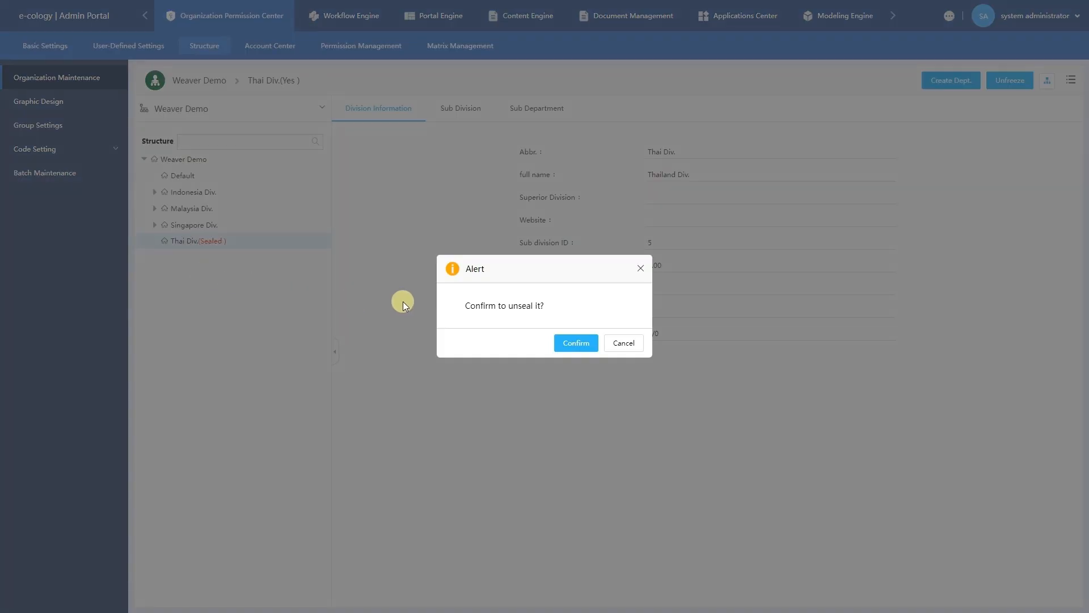
click(573, 344)
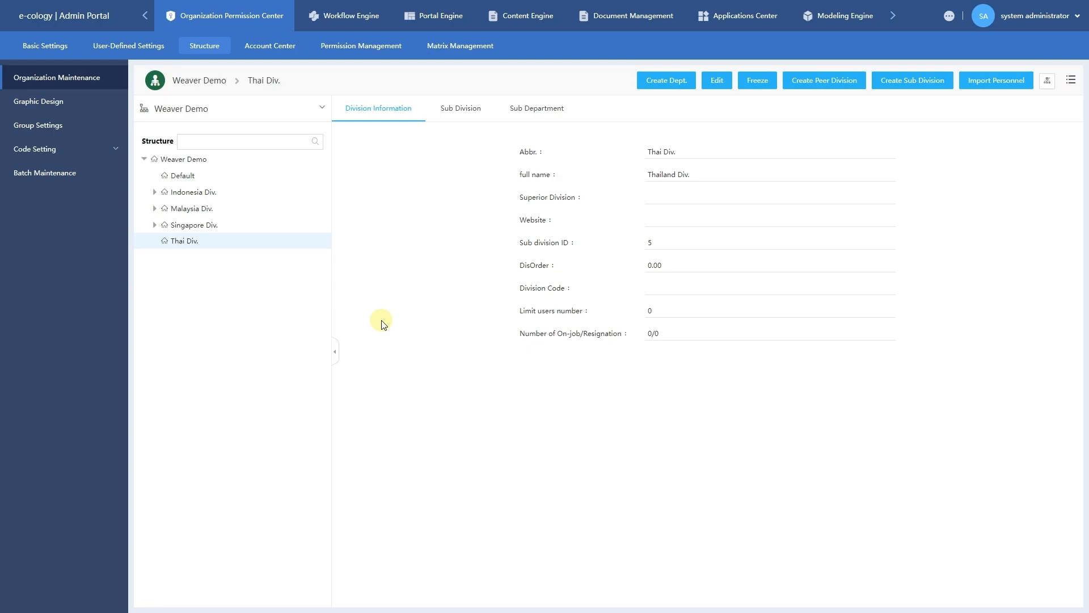
In the Applications Center, expand HRM and its Employee Status Change process list.
click(709, 27)
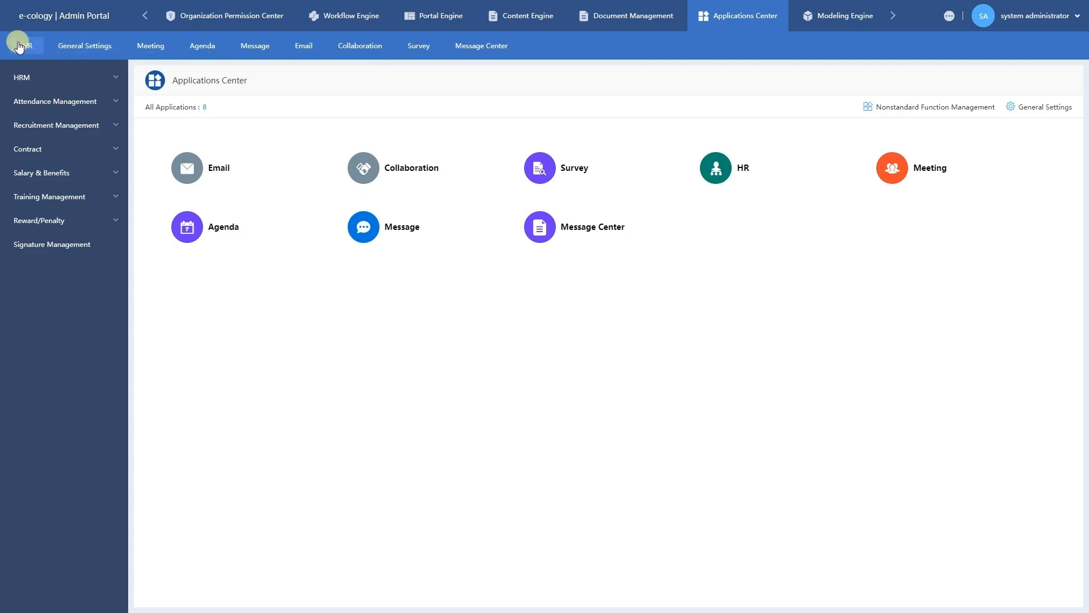
click(65, 77)
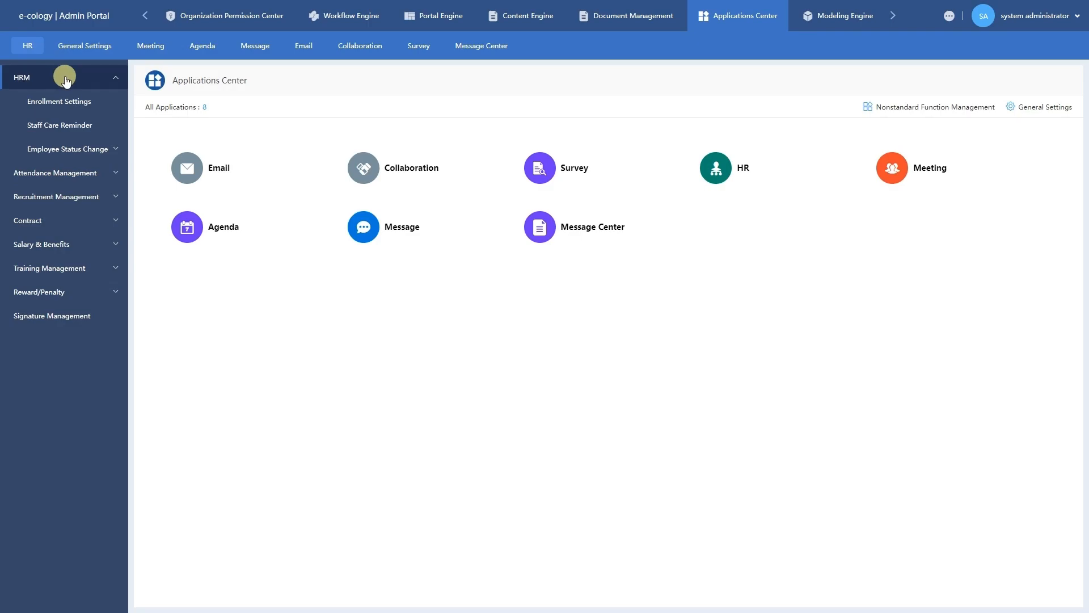
click(87, 150)
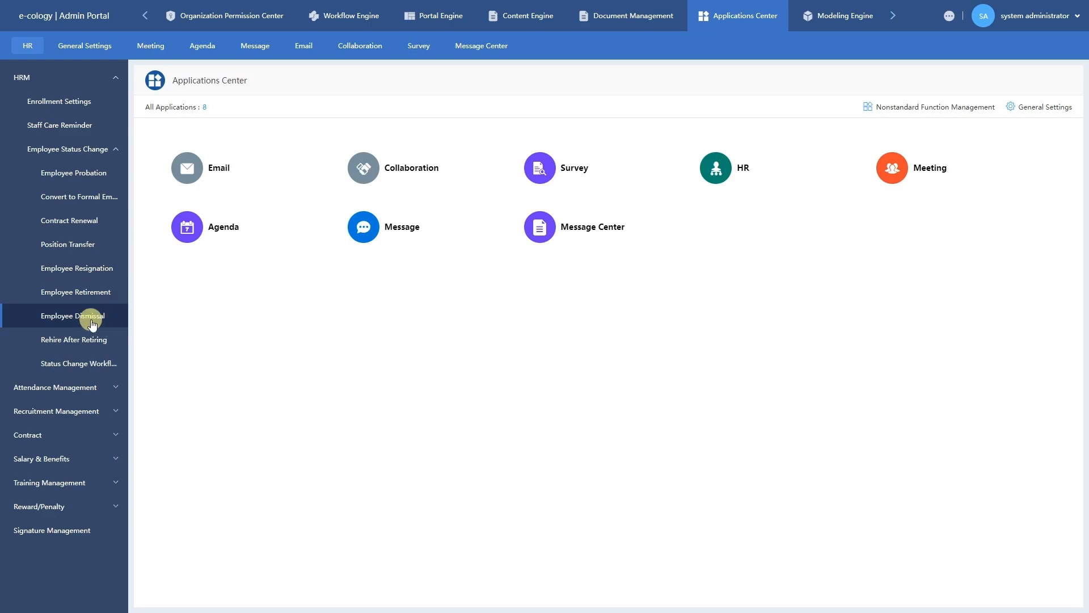
Open Employee Resignation and select the Singapore financial advisor via a Multi Persons name search.
click(97, 278)
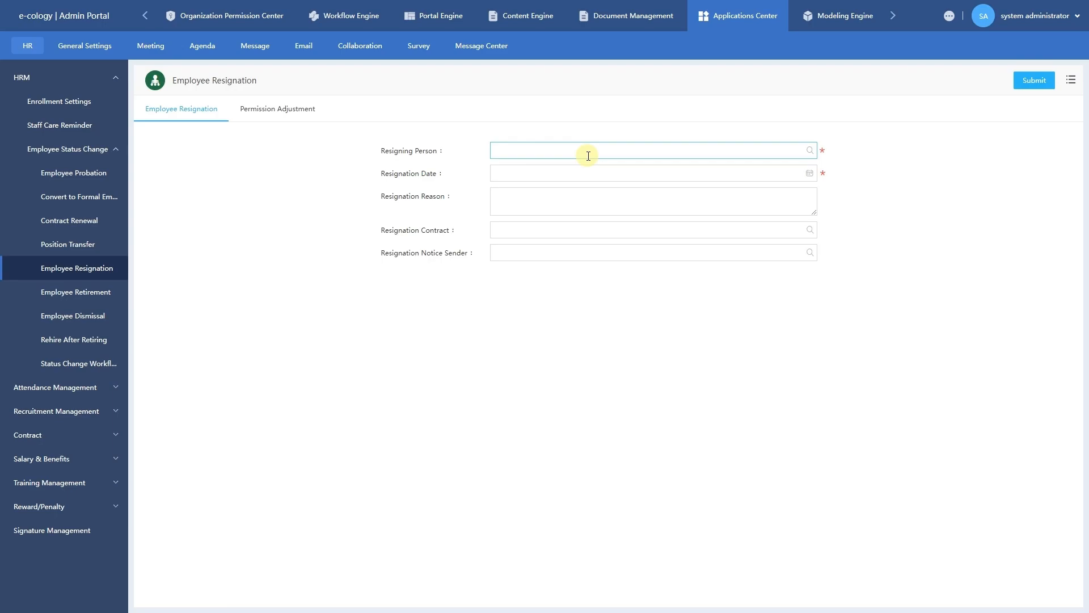
click(810, 153)
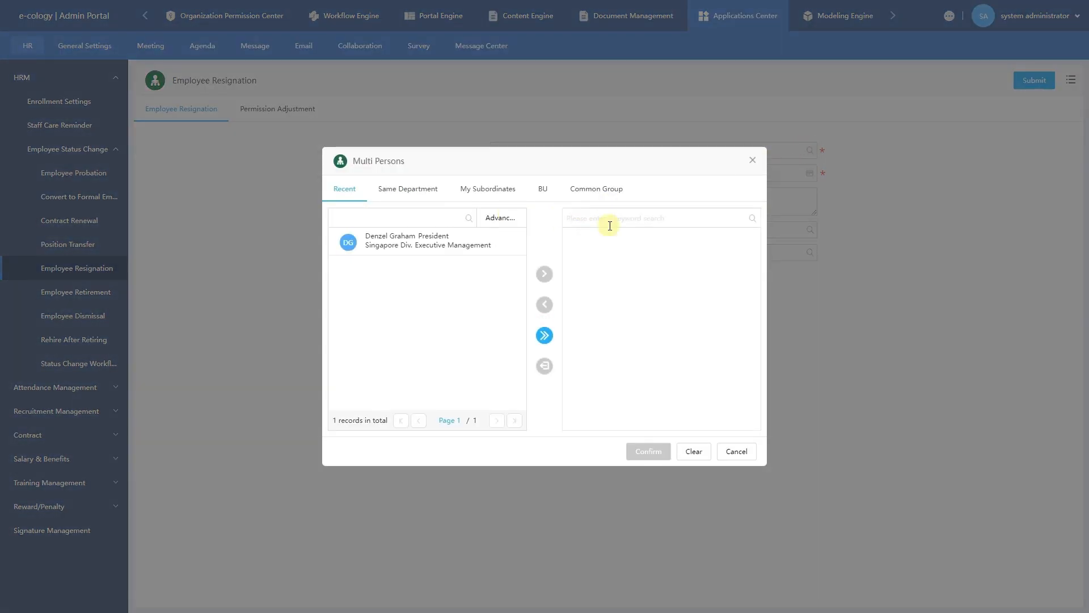
text(nuri)
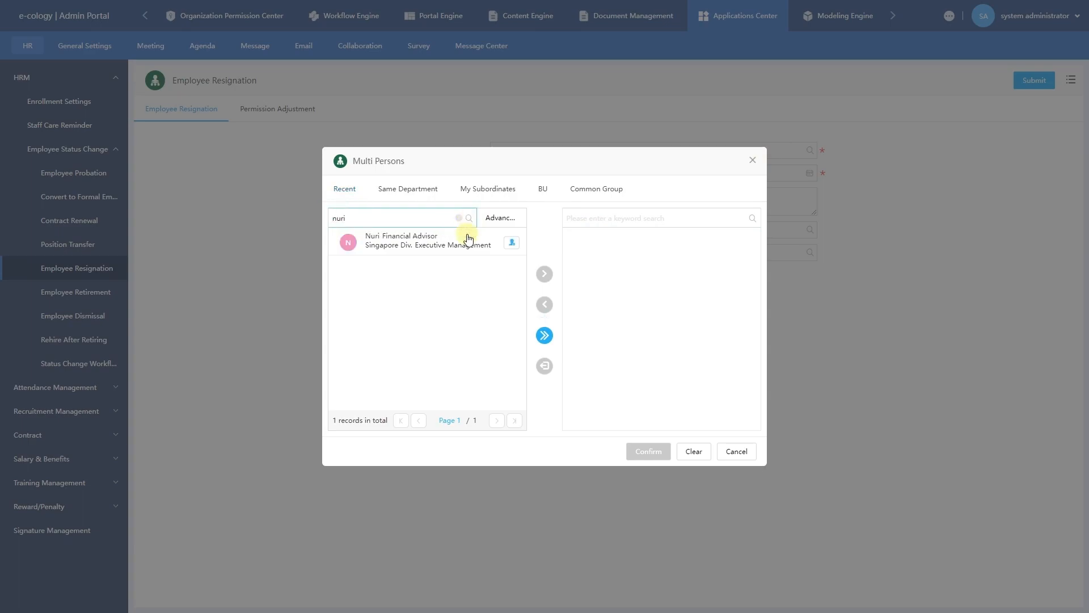
click(479, 248)
click(544, 275)
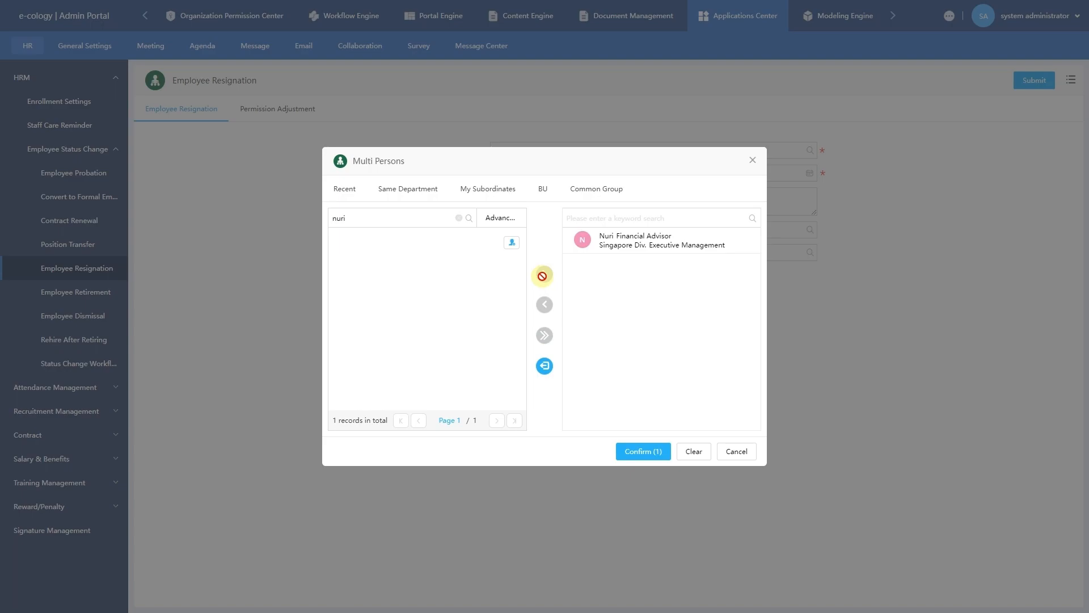
click(631, 452)
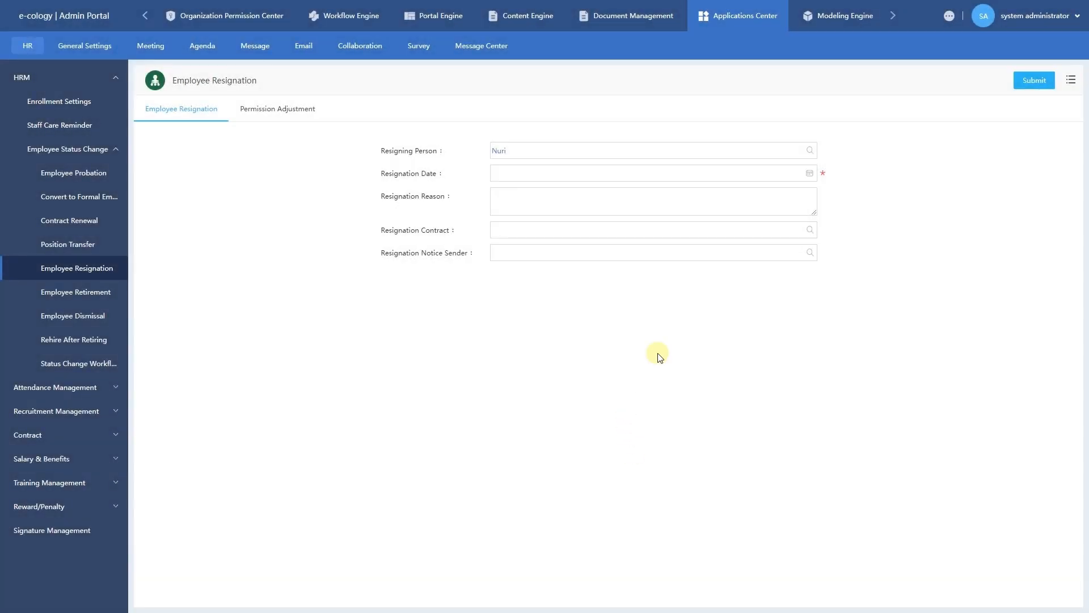
Set the Resignation Date to 2023-07-19 and submit the resignation.
click(815, 172)
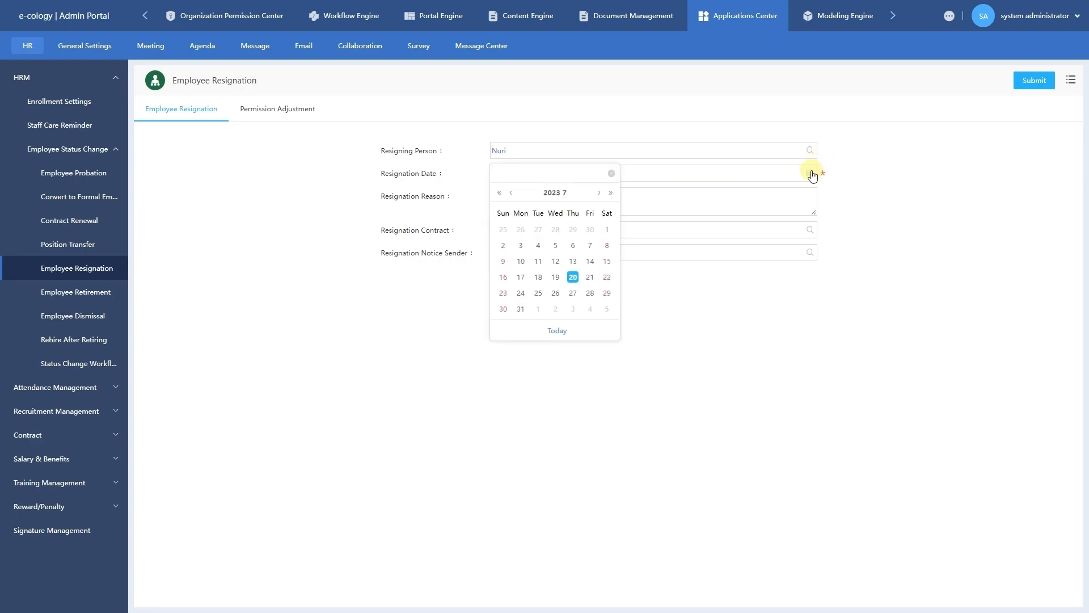
click(558, 280)
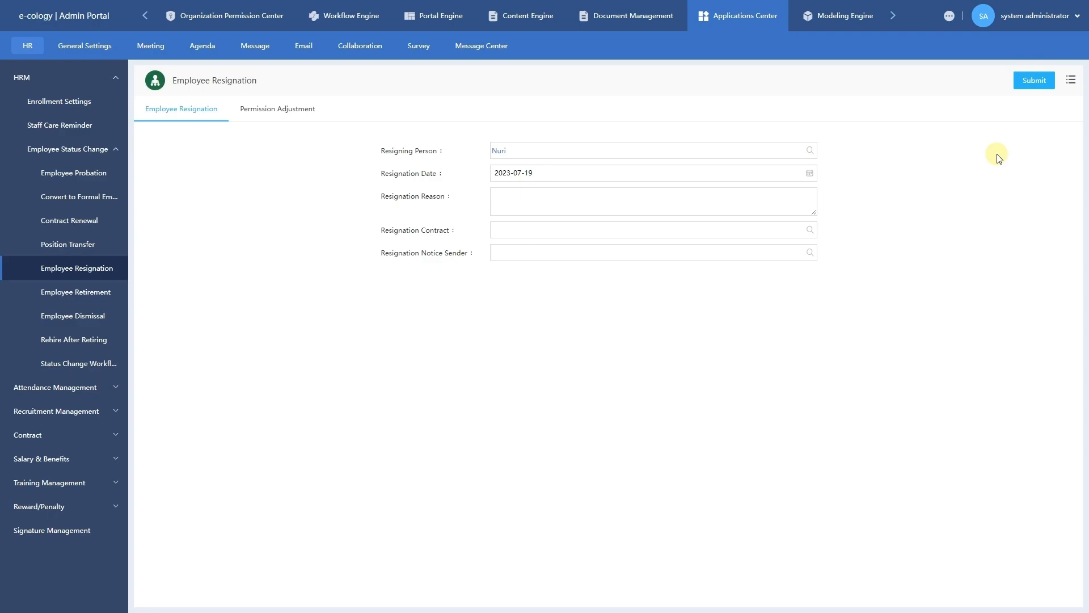
click(1037, 87)
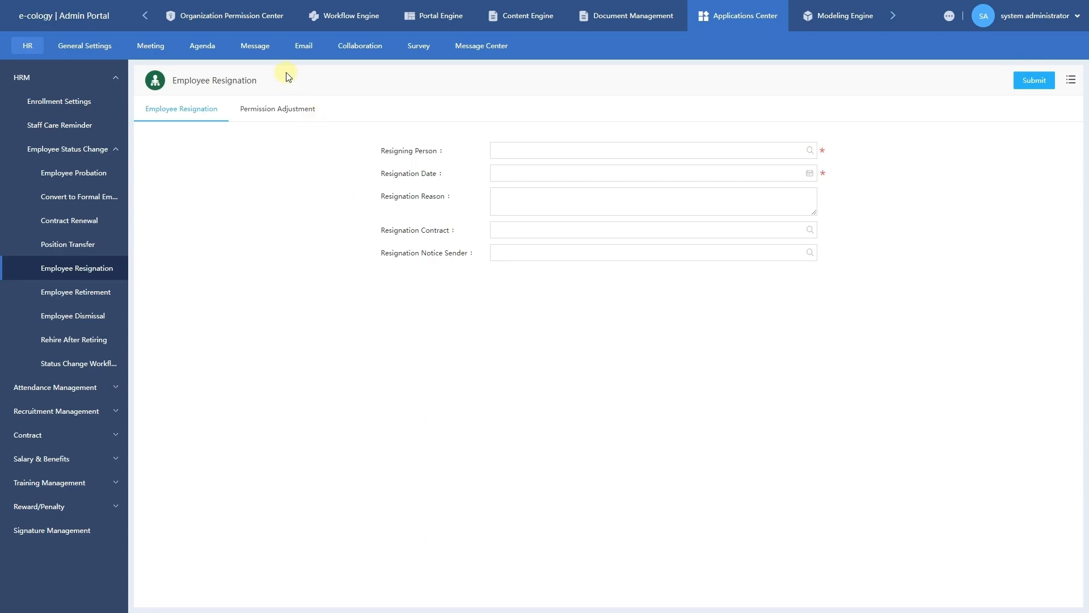
Go to Organization Permission Center's User-Defined Settings, showing the Division Fields list.
click(264, 22)
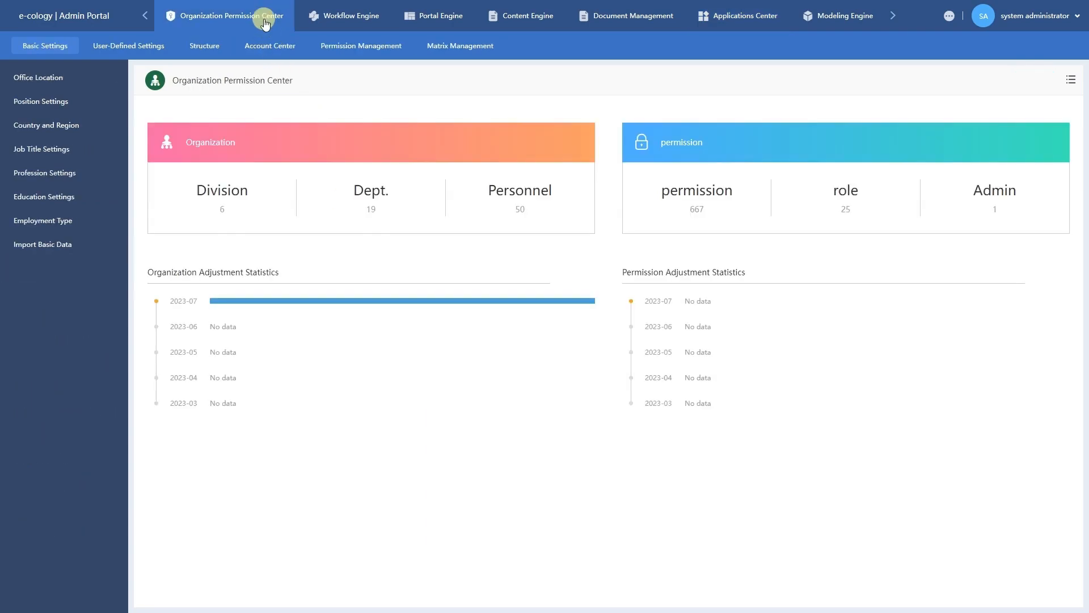
click(130, 47)
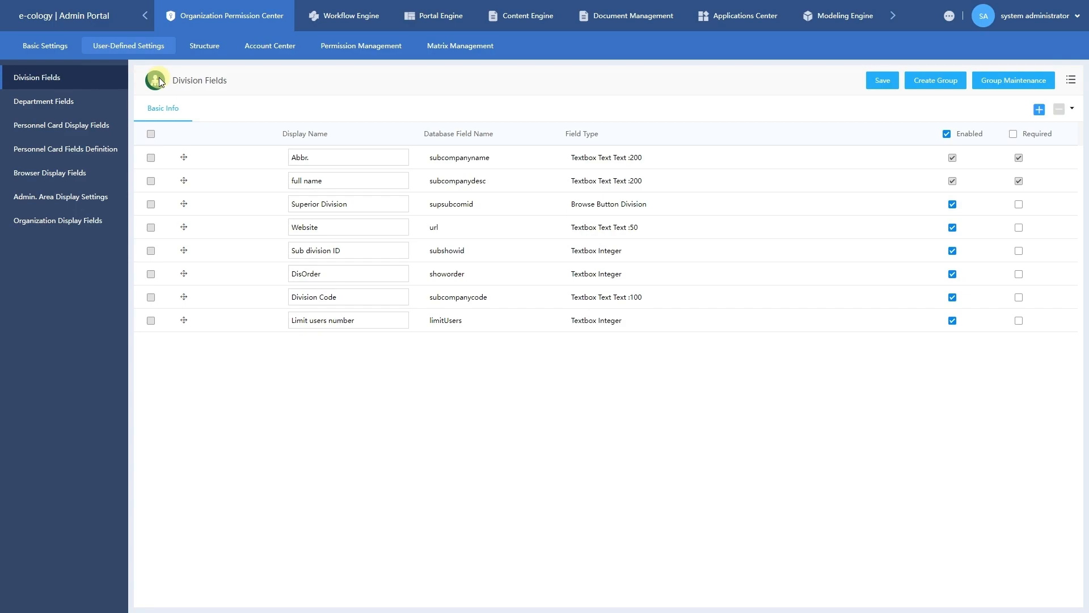
Add a Division Location field of type Textbox/Text with length 99 and save it.
click(1039, 112)
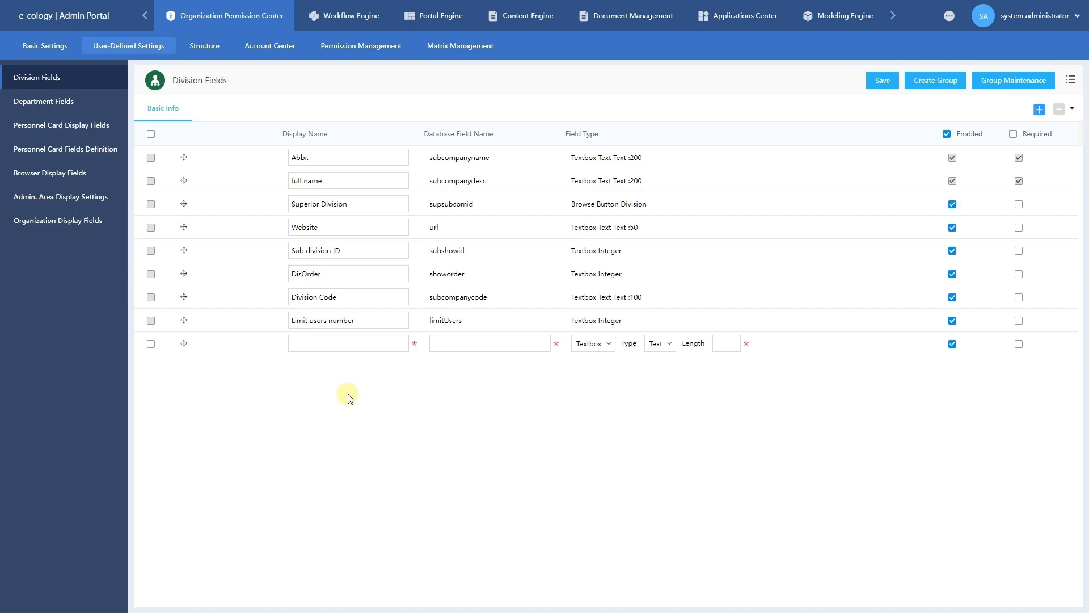
click(355, 345)
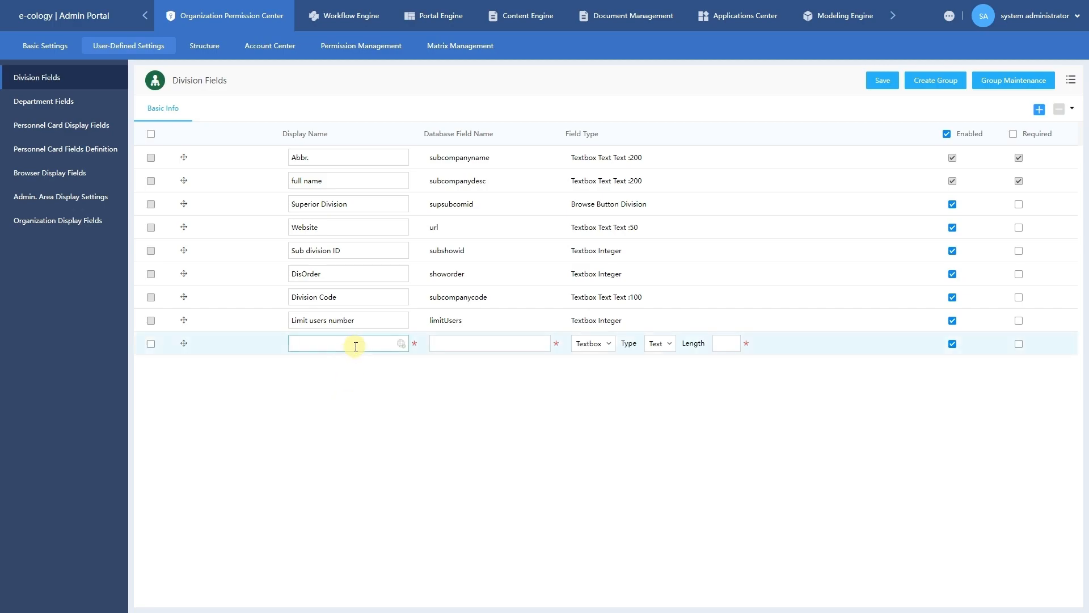
text(Division Location)
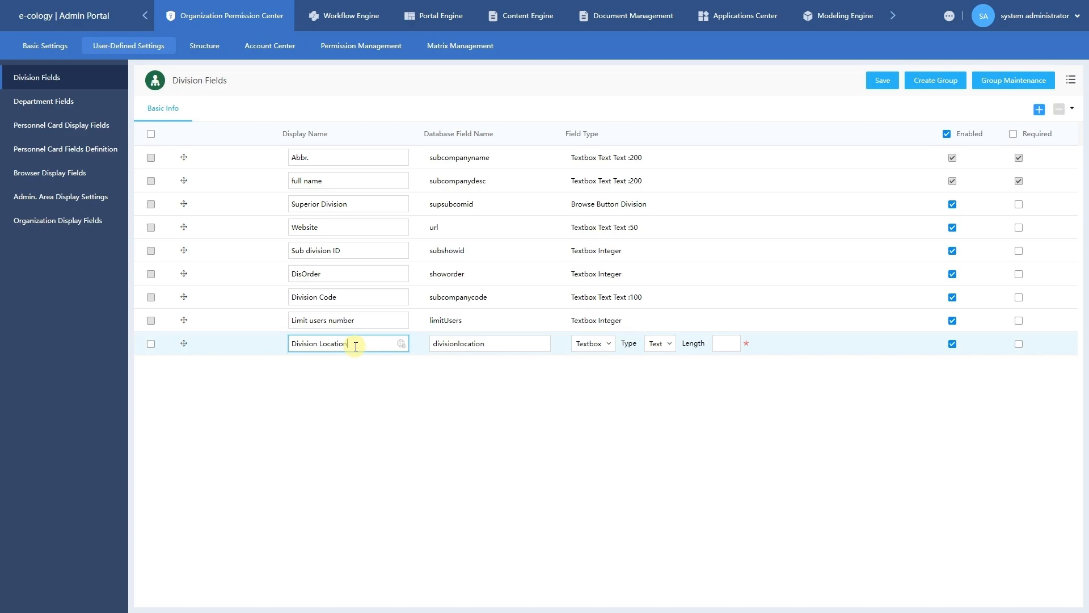
click(402, 370)
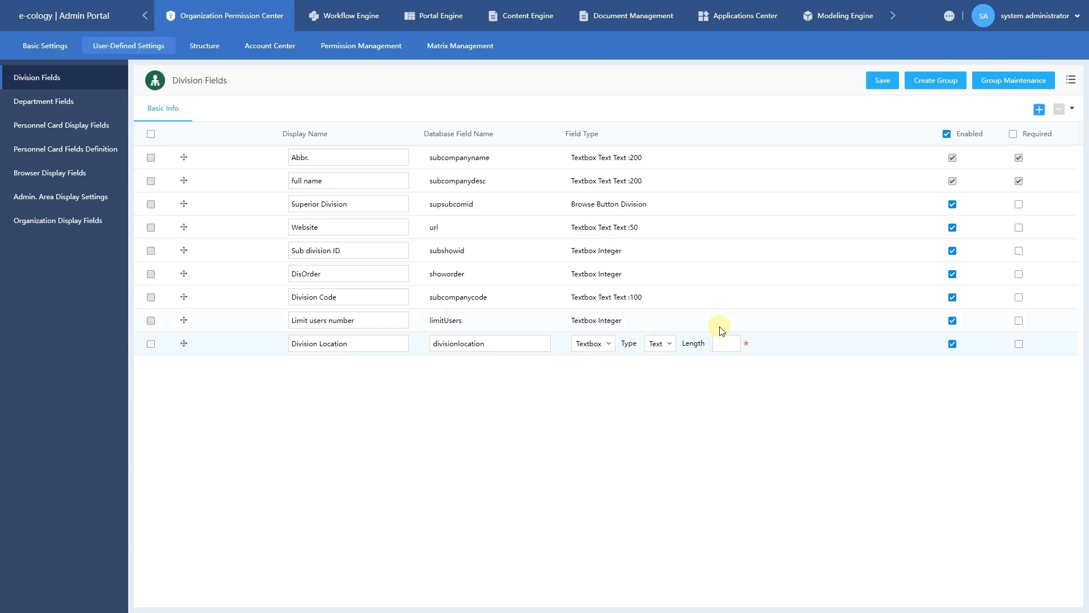
click(593, 345)
click(716, 344)
text(99)
click(960, 376)
click(880, 85)
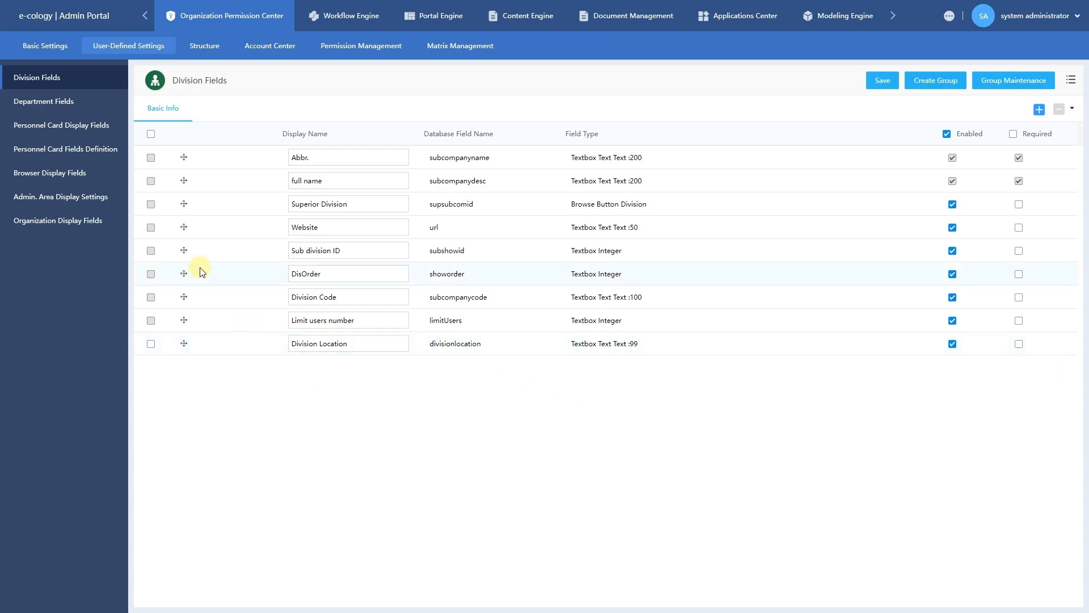
click(206, 51)
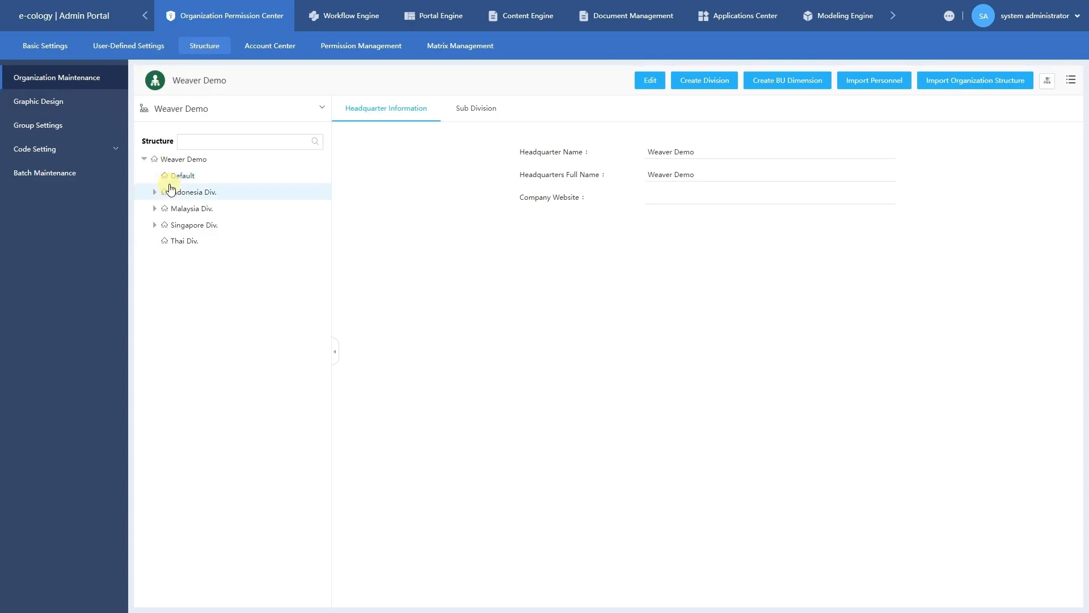
click(200, 195)
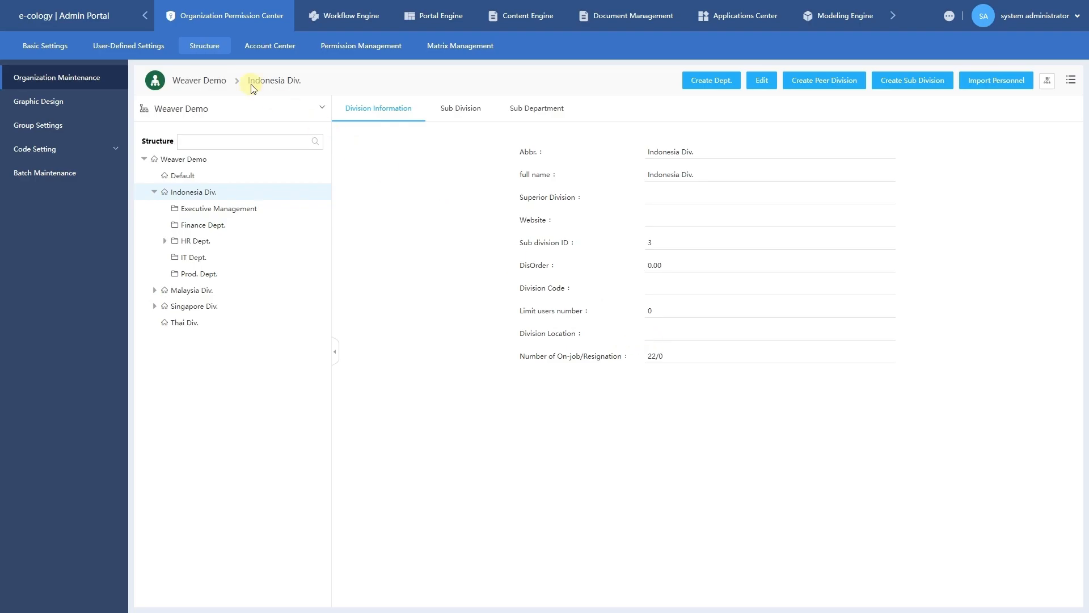
click(159, 47)
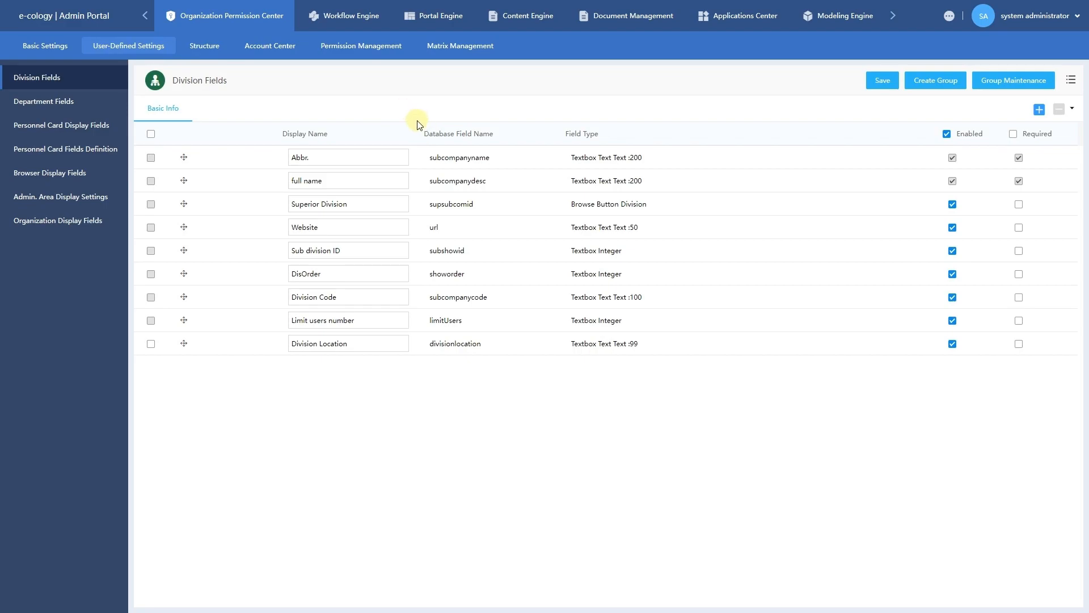
Create and save a new field group named Detailed Information.
click(936, 91)
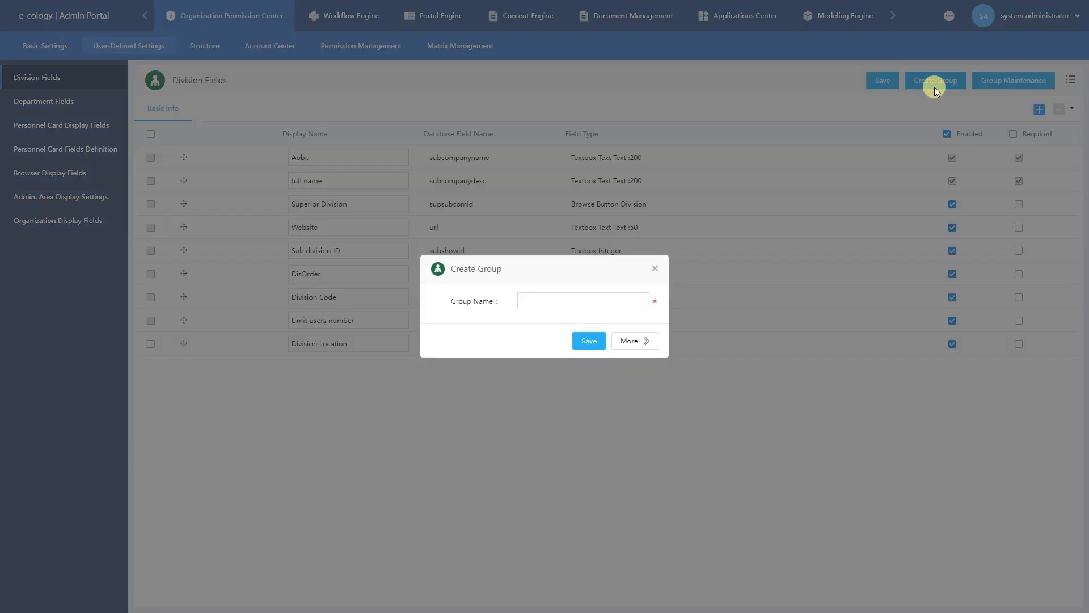
click(557, 294)
text(Deta)
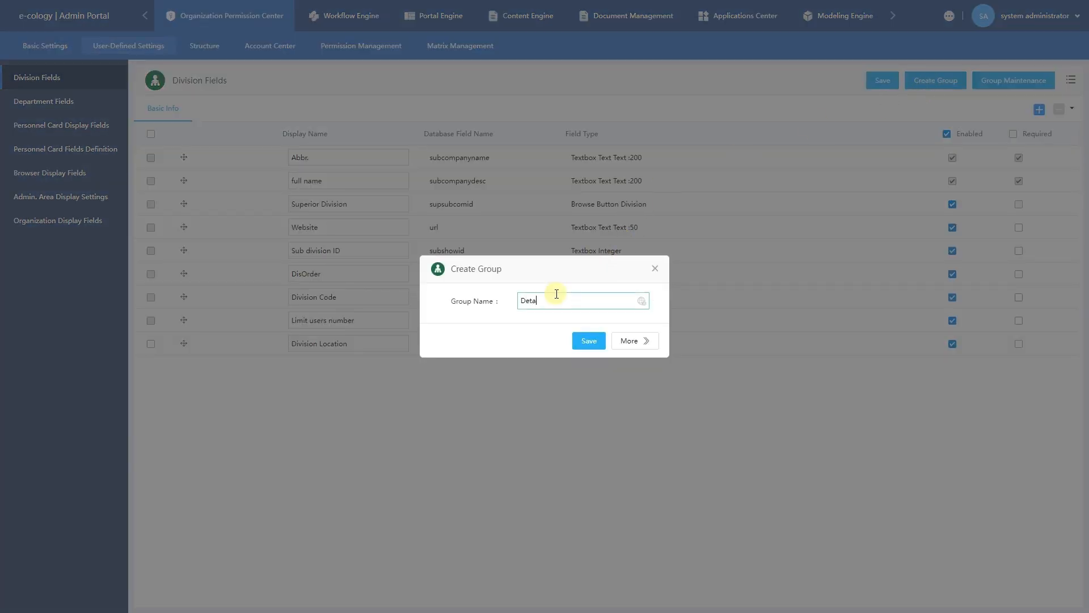
text(iled Information)
click(580, 341)
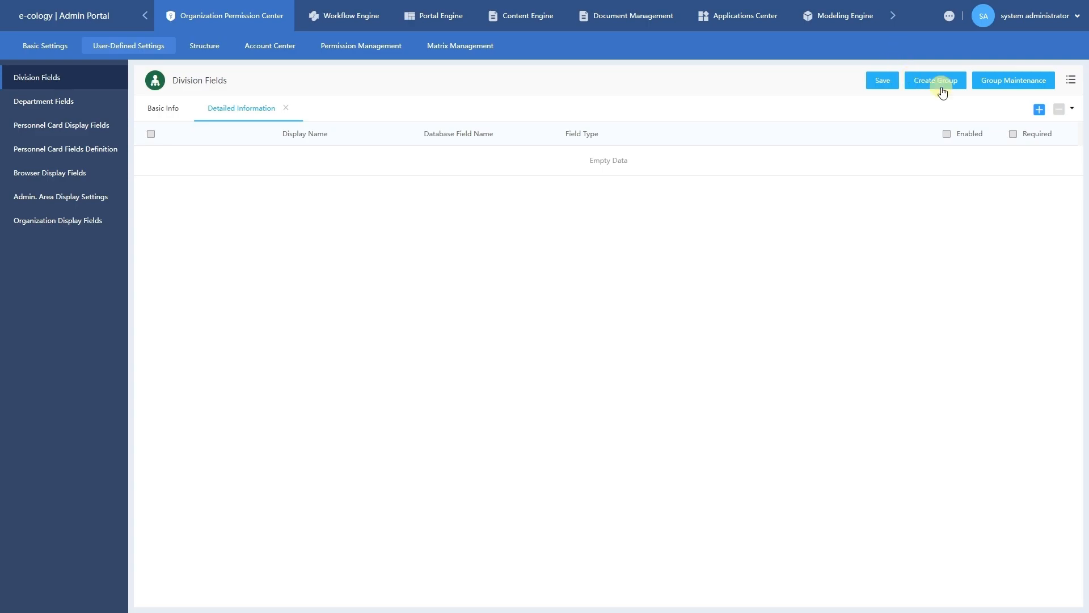
Add a Person In Charge field as a Browse Button of type Human resources and save it.
click(1040, 110)
click(378, 156)
text(Perso)
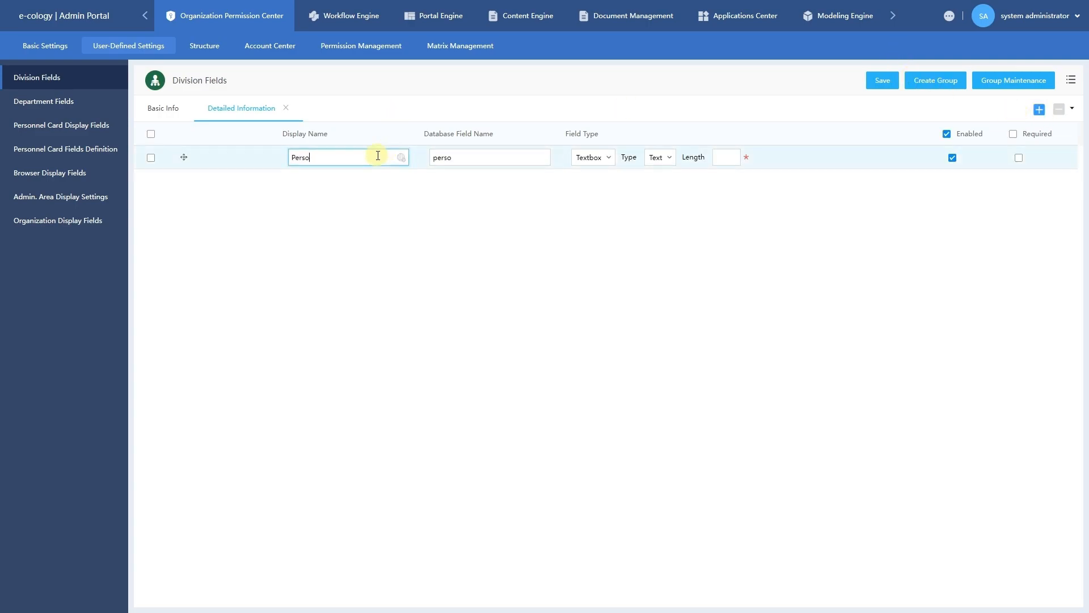
text(n In Charge)
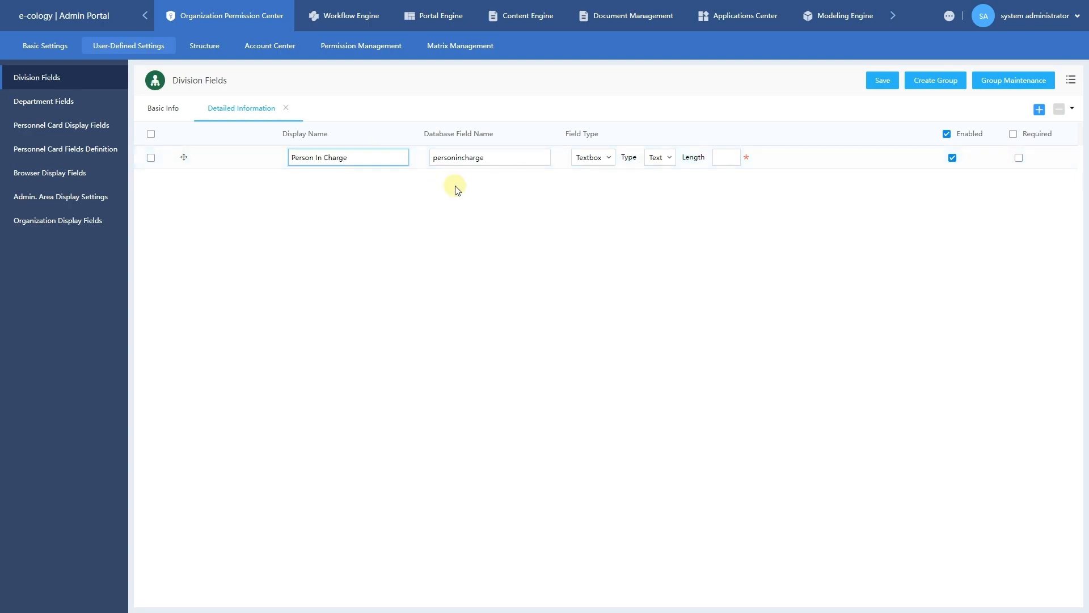
click(597, 165)
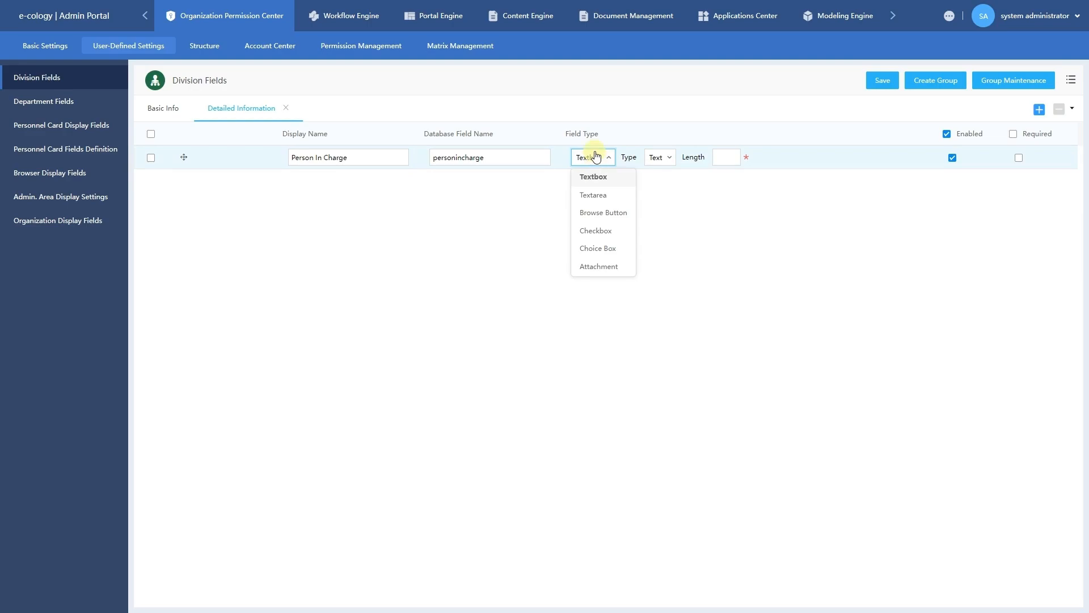
click(593, 213)
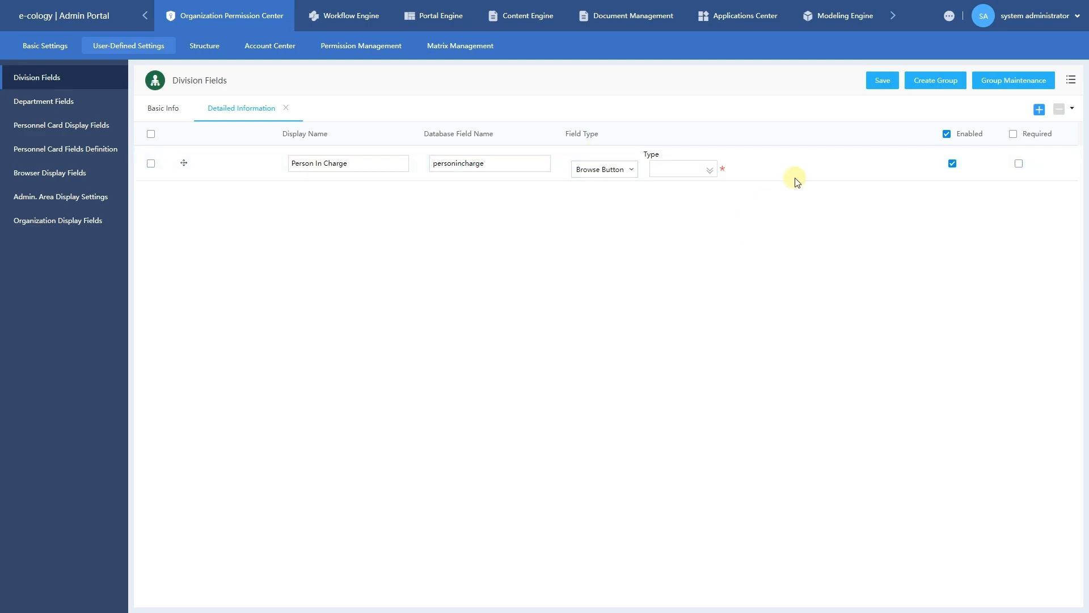
click(710, 171)
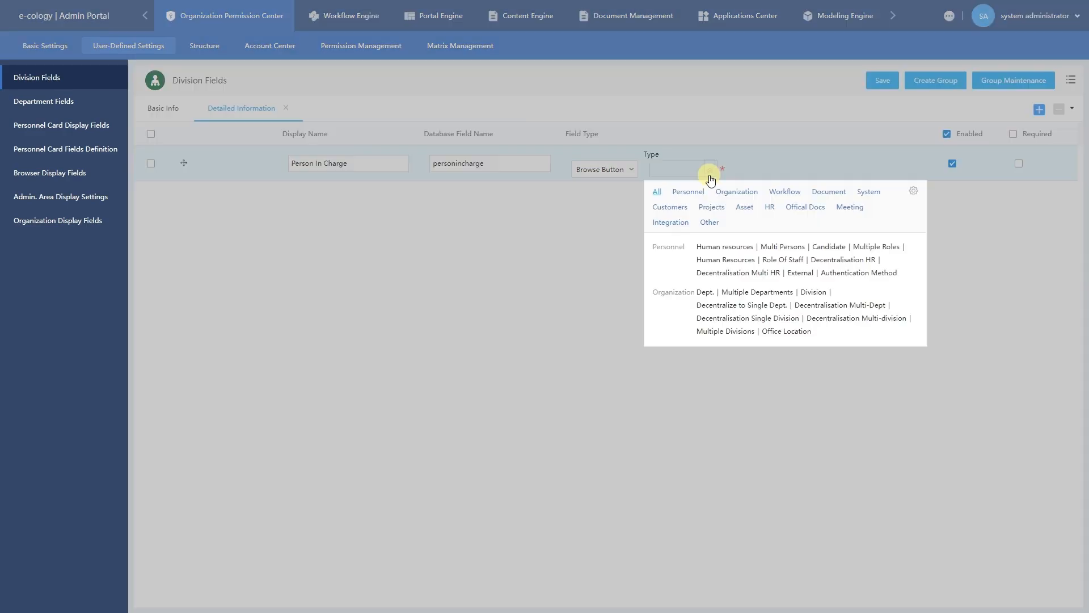
click(706, 247)
click(882, 80)
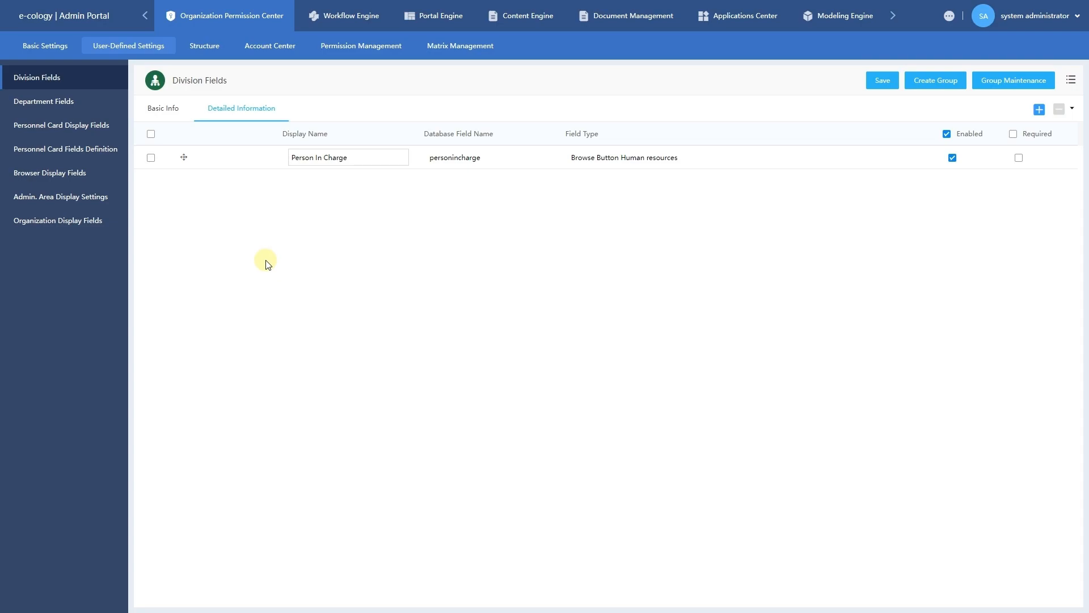
Select all fields, delete Person In Charge with confirmation, and save the group.
click(151, 134)
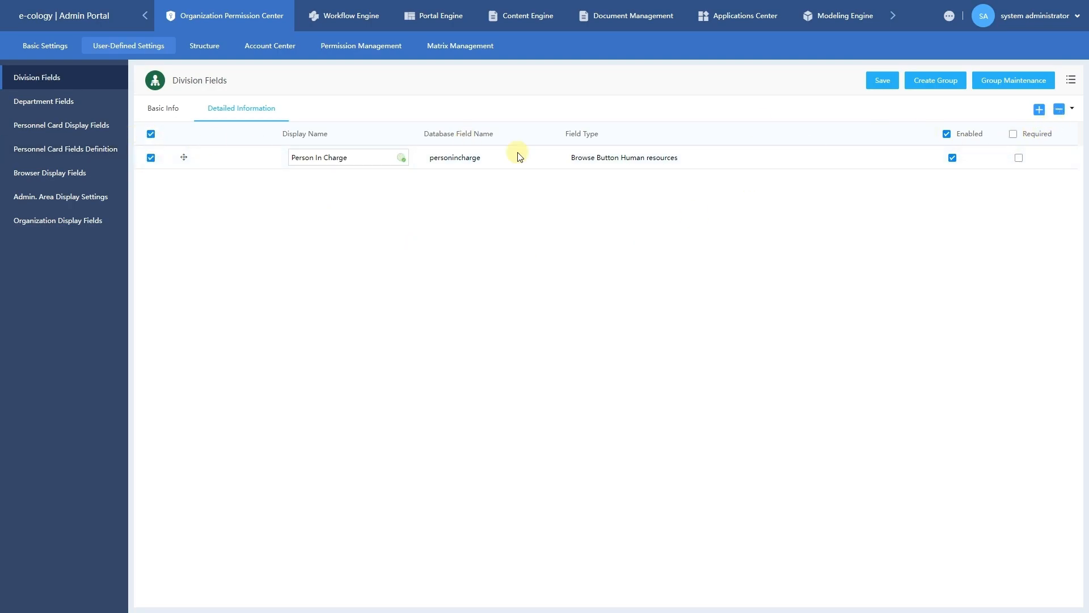
click(1061, 111)
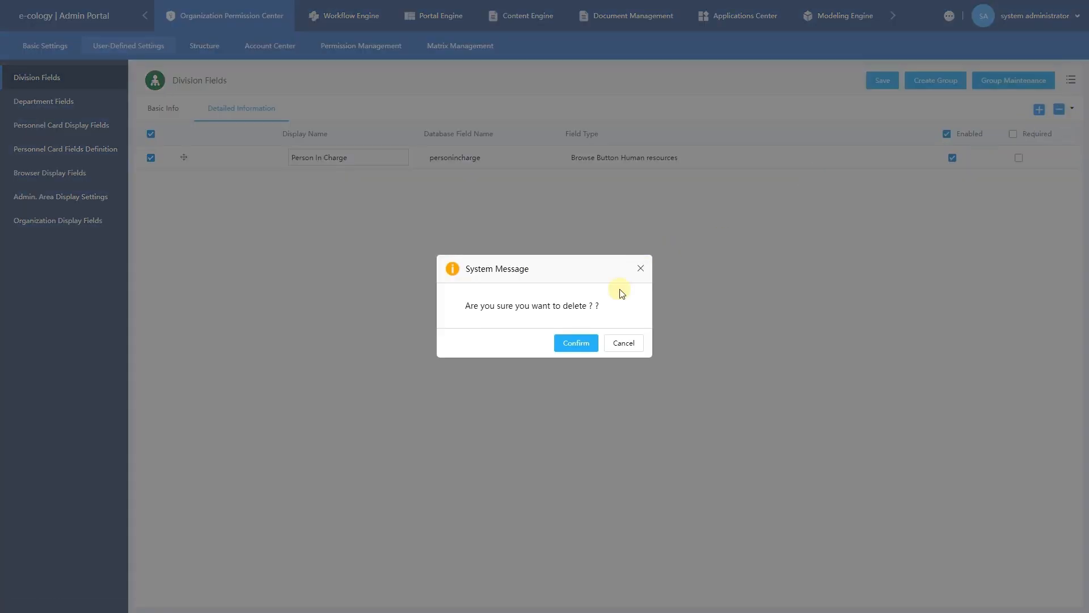
click(577, 344)
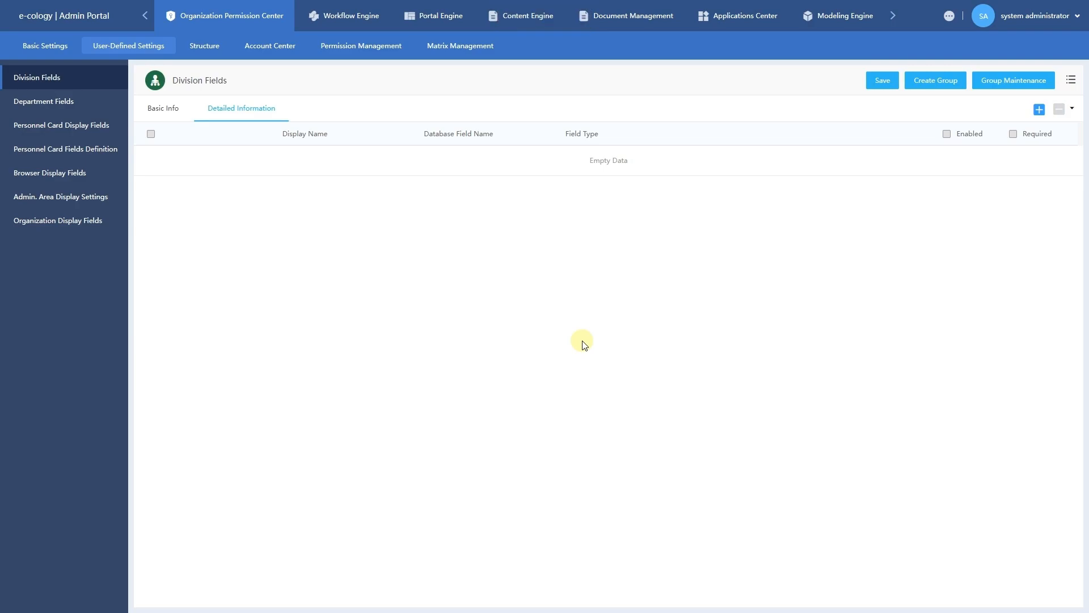
click(881, 84)
Delete and restore the Detailed Information group in Group Maintenance, with Show turned off, and save.
click(1015, 87)
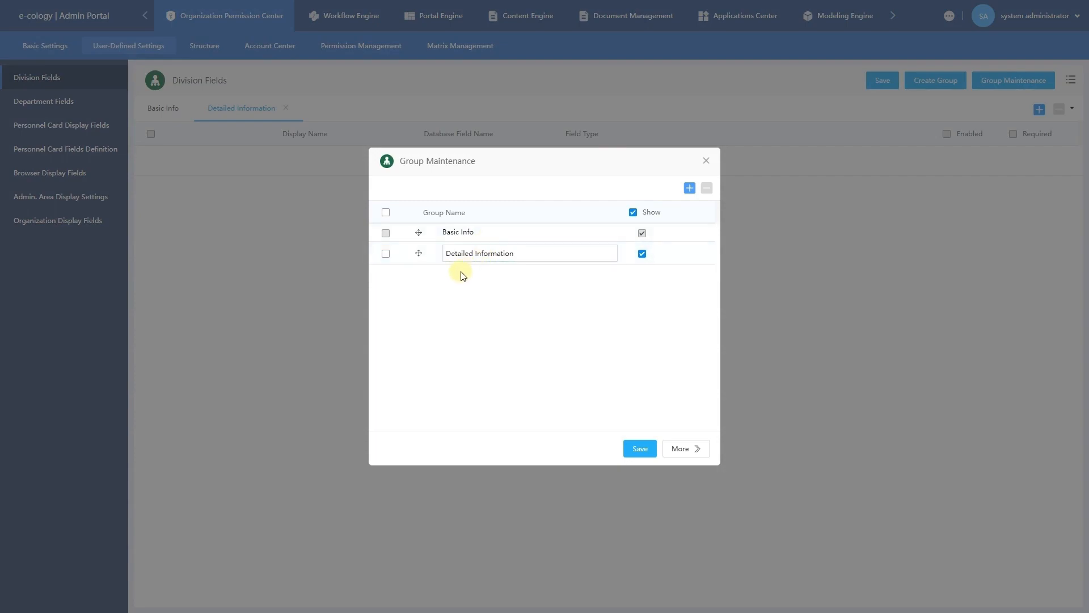
click(388, 254)
click(706, 192)
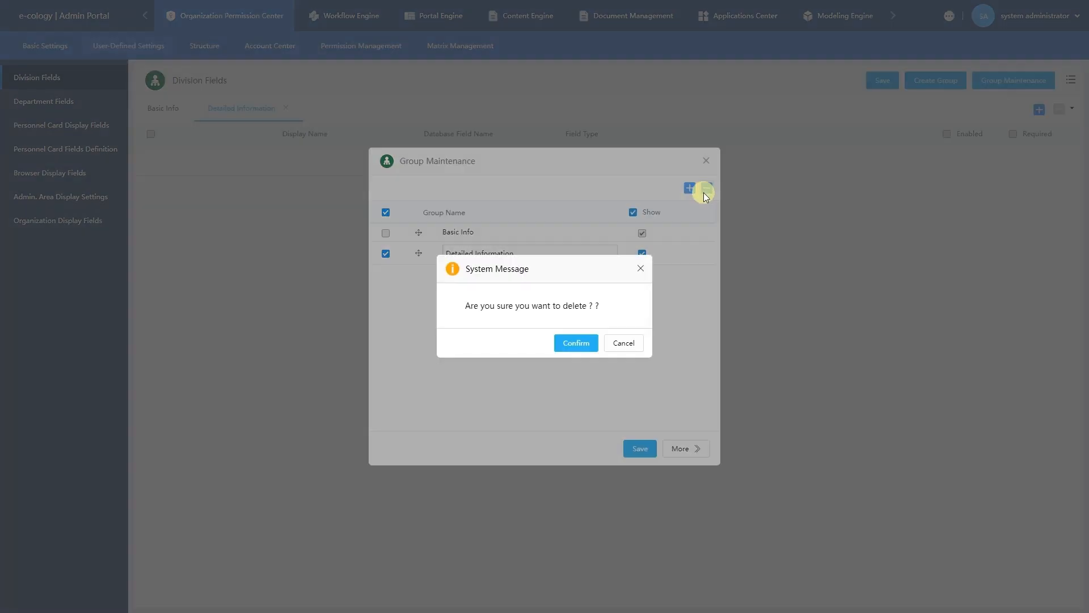
click(577, 343)
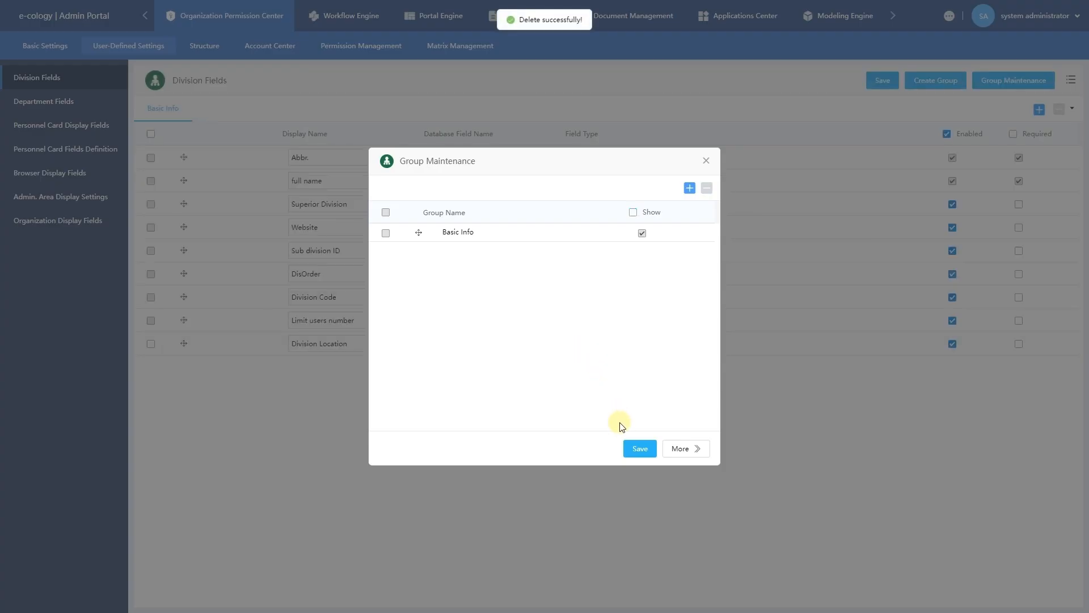
click(633, 443)
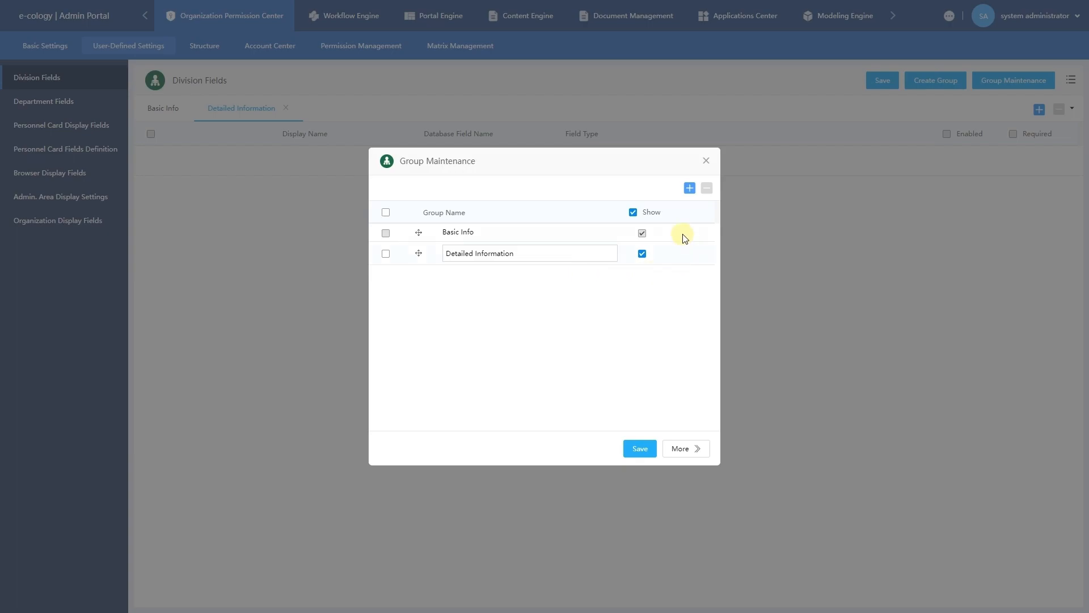
click(643, 254)
click(628, 449)
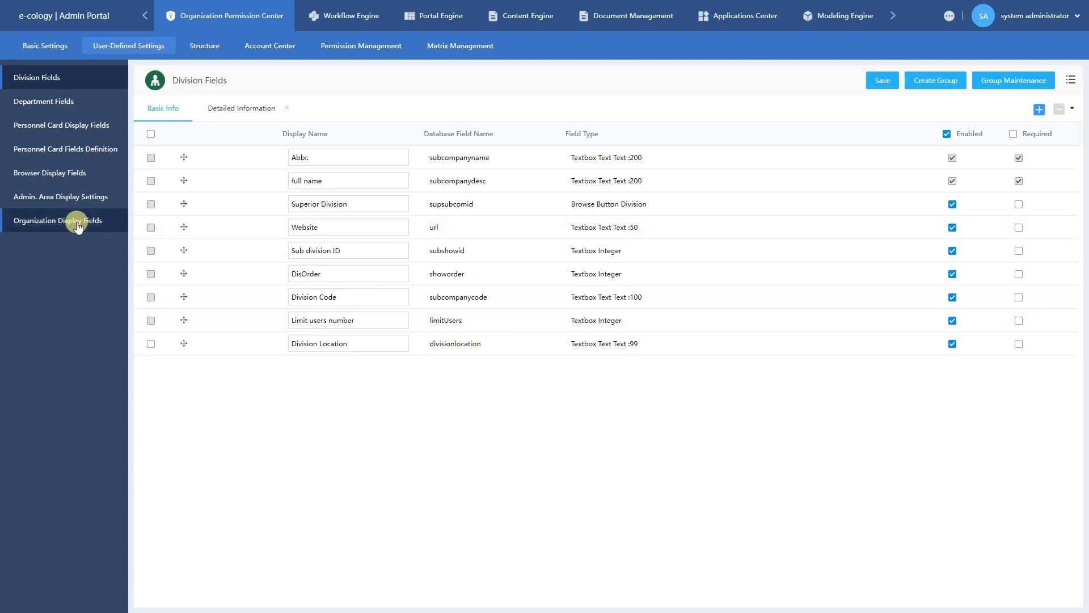
Add a blank row in Department Fields, then switch to Personnel Card Fields Definition.
click(55, 104)
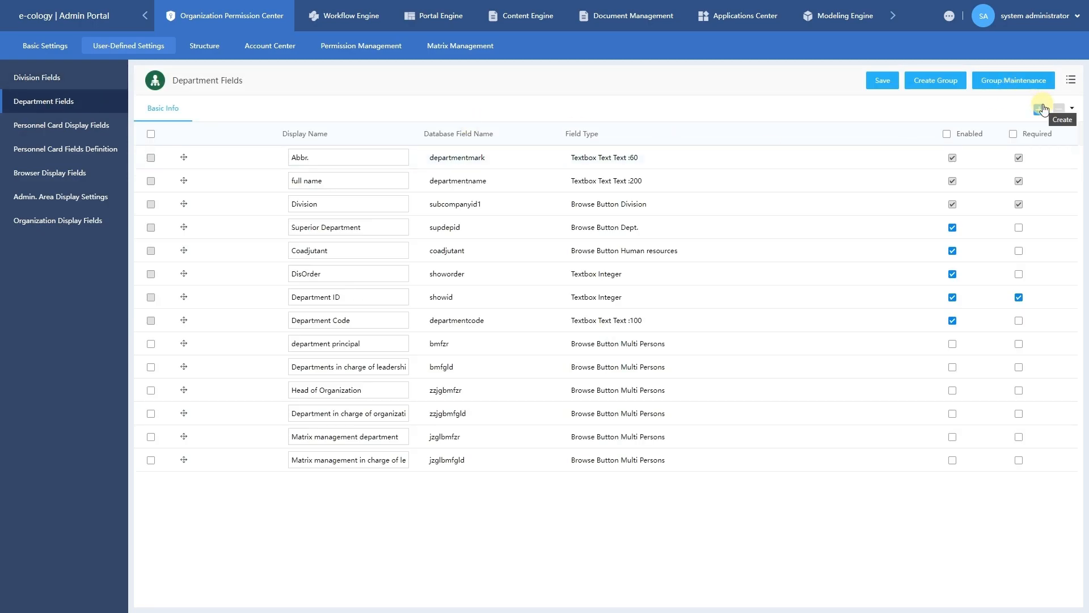
click(1043, 109)
click(1043, 110)
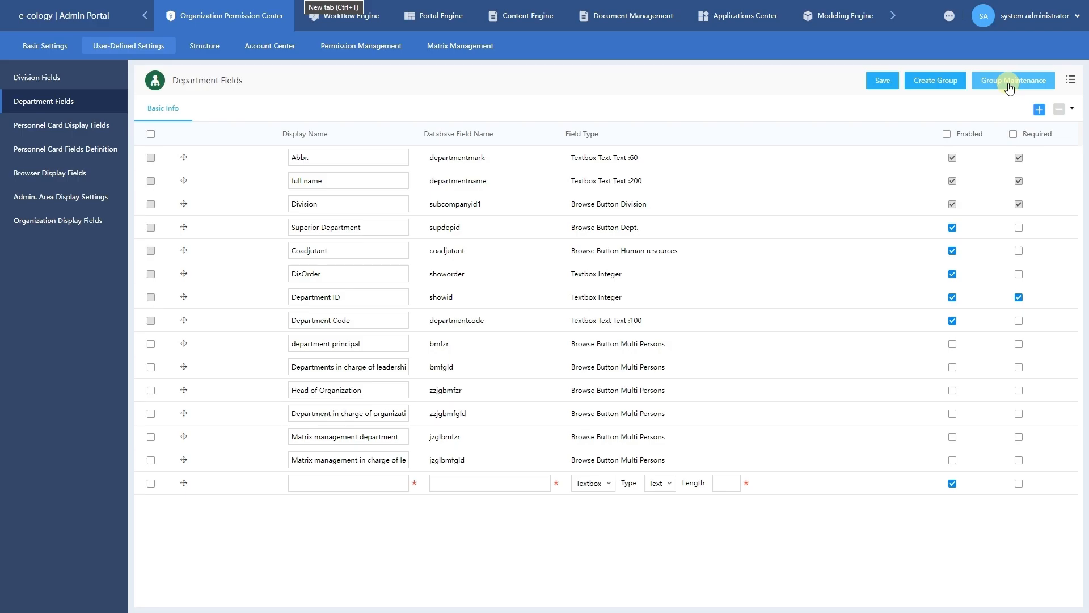
click(38, 160)
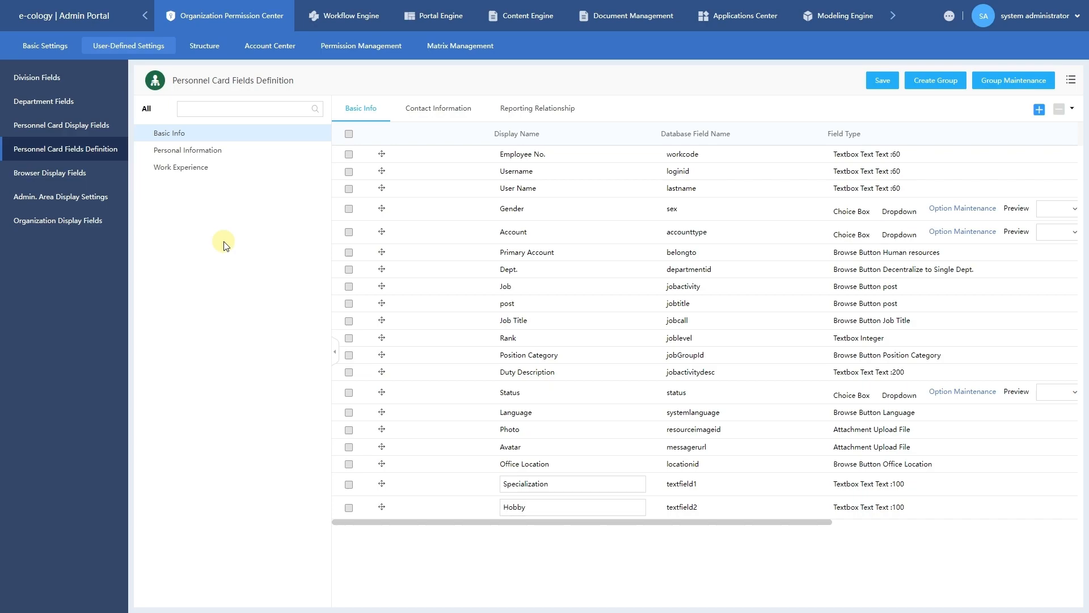
Add a text field 'Emergency Contact' with length 99 to Personal Information and save it.
click(230, 153)
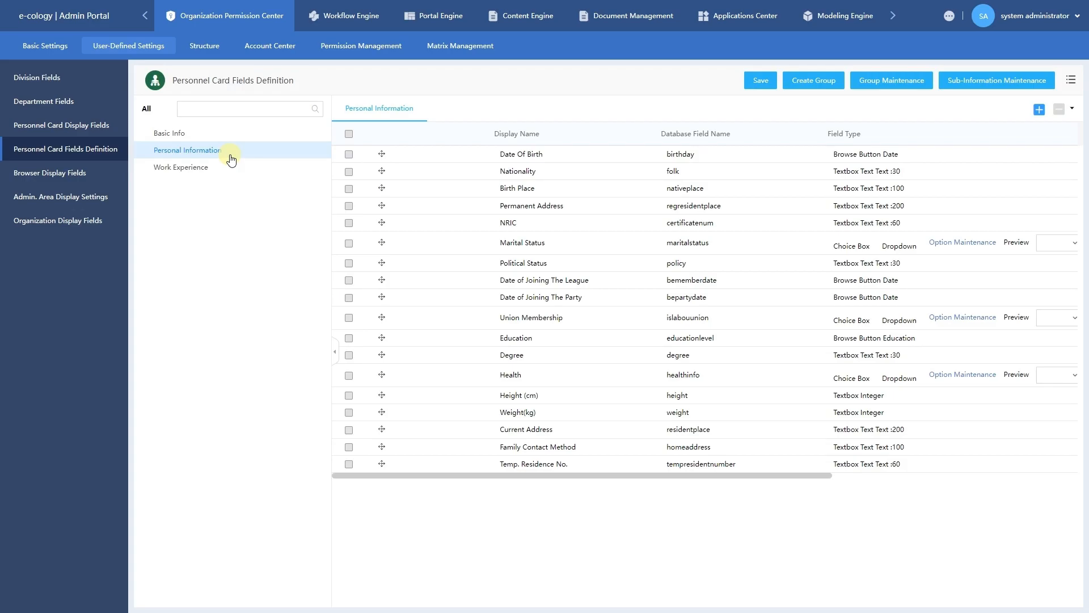
click(1039, 117)
click(520, 487)
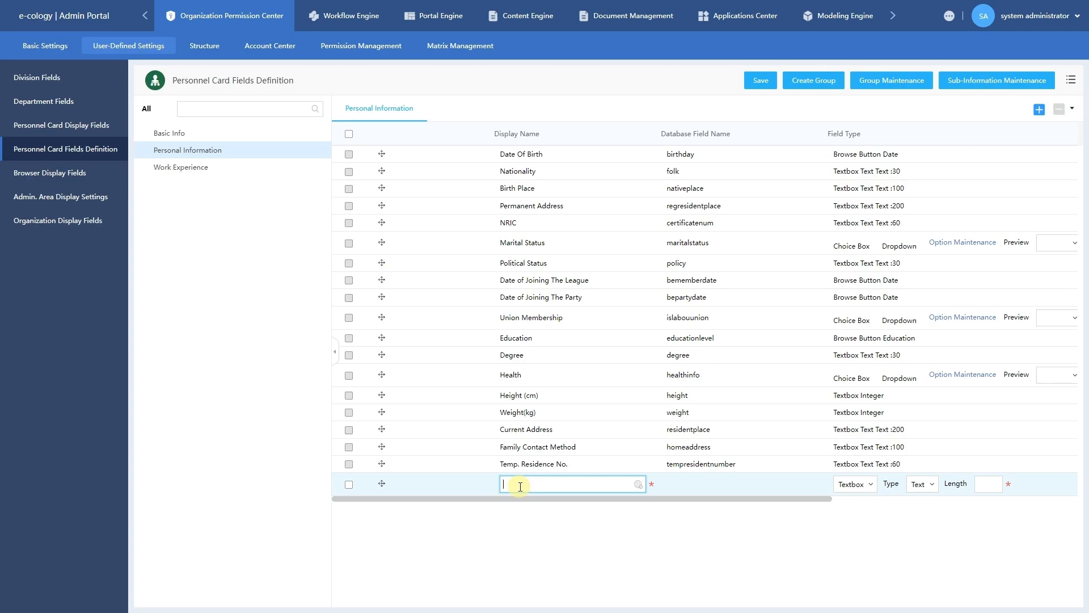
text(Emergency con)
key(BackSpace)
key(BackSpace)
key(BackSpace)
text(Contact)
click(989, 484)
text(99)
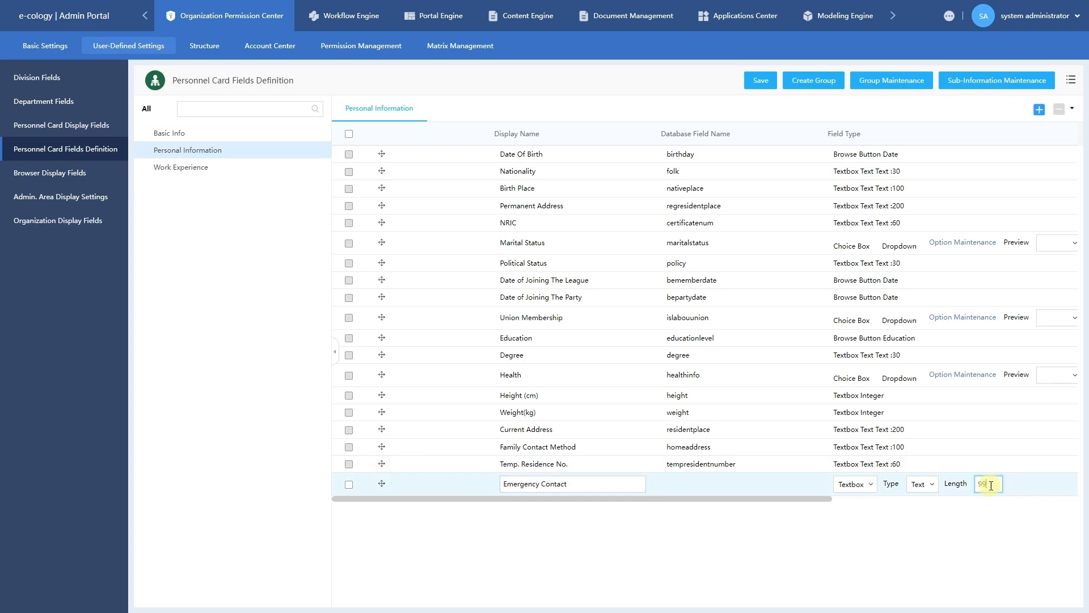
click(762, 83)
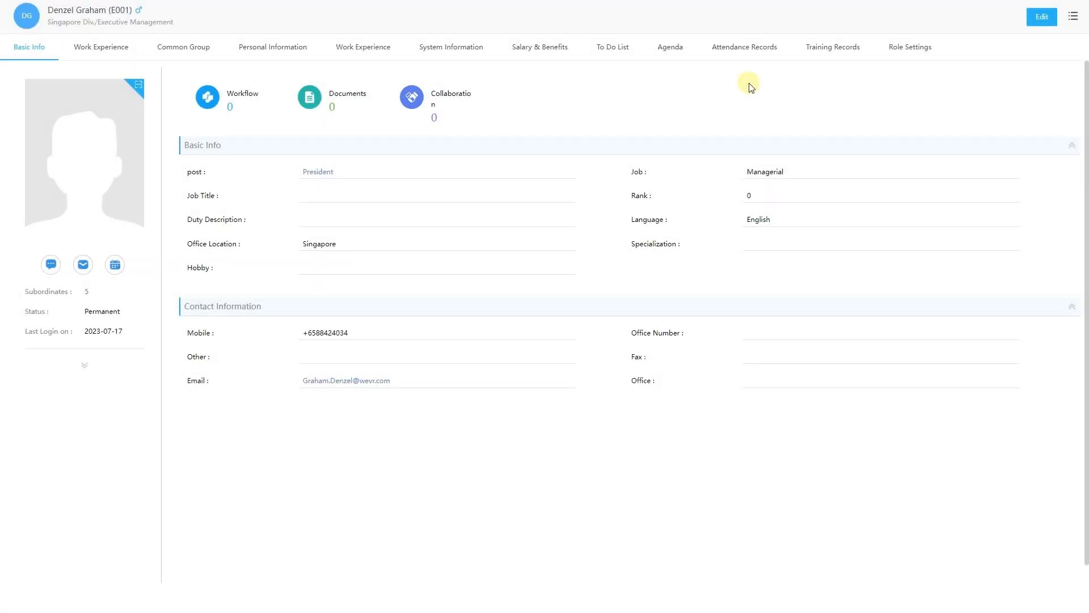
click(294, 48)
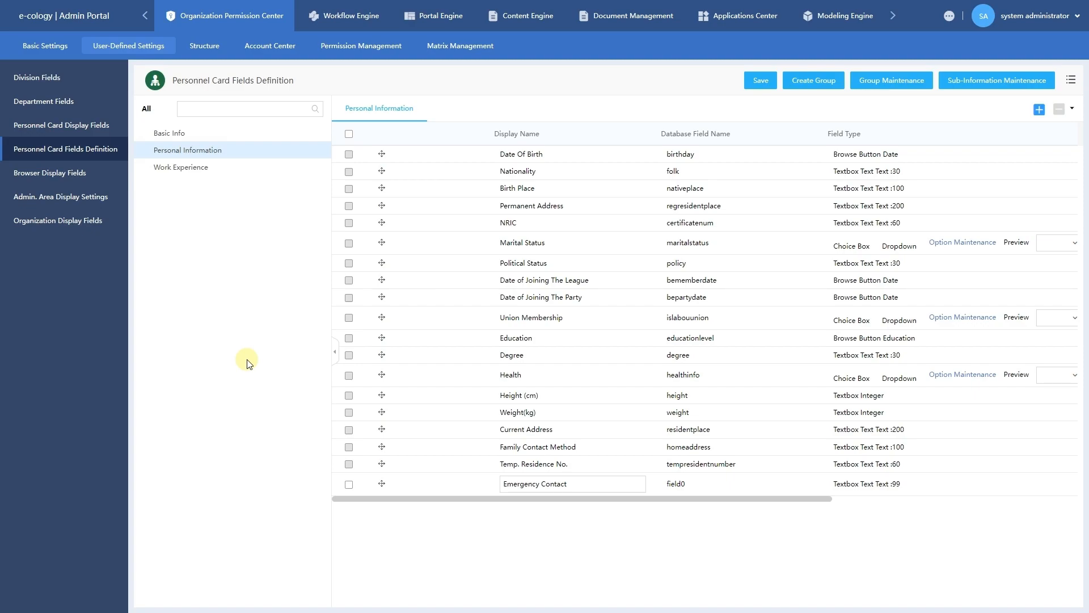
Delete the Emergency Contact field from Personal Information and confirm the deletion.
click(349, 484)
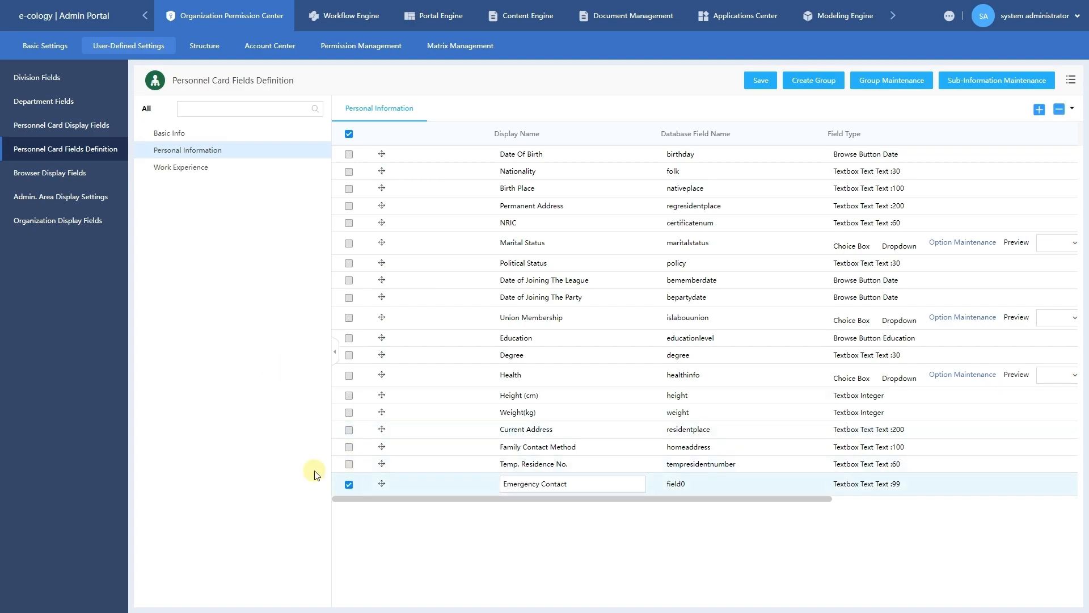
click(1058, 110)
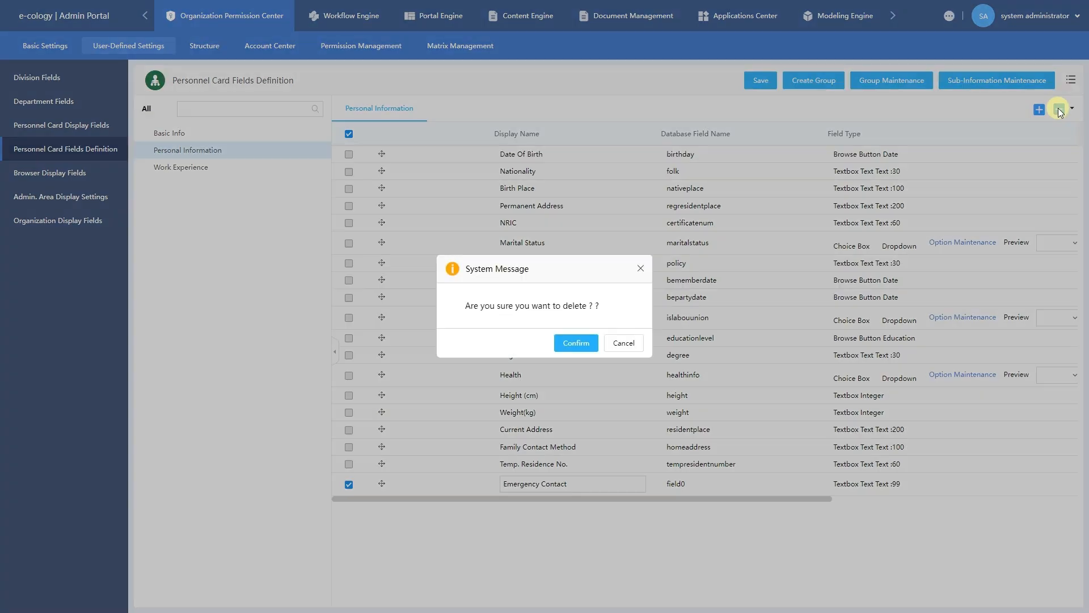
click(576, 343)
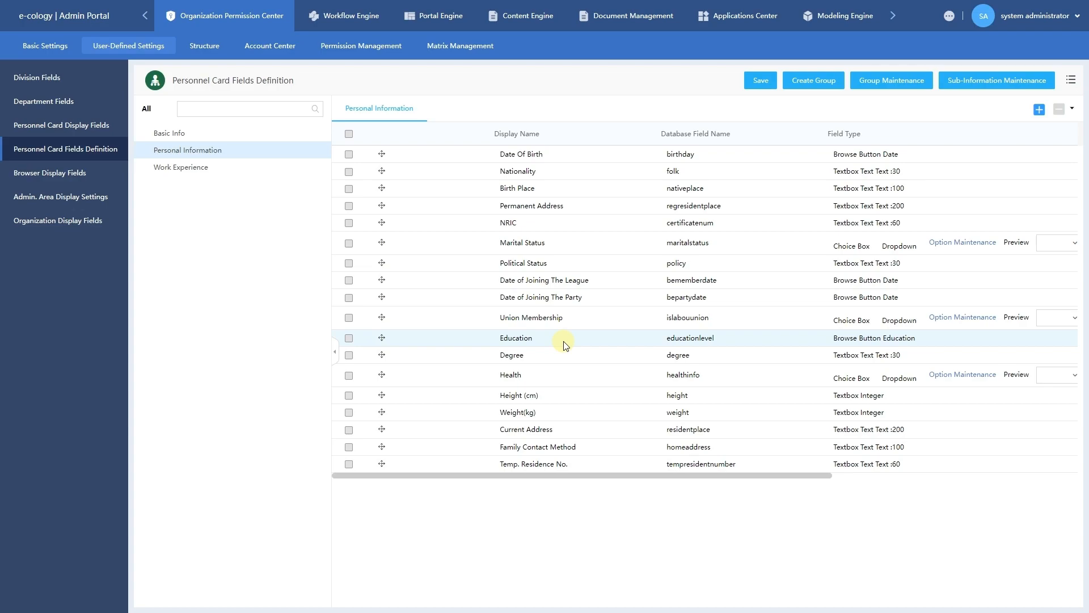
Create a new field group named 'Emergency Contact Information'.
click(834, 93)
click(582, 302)
text(Emer)
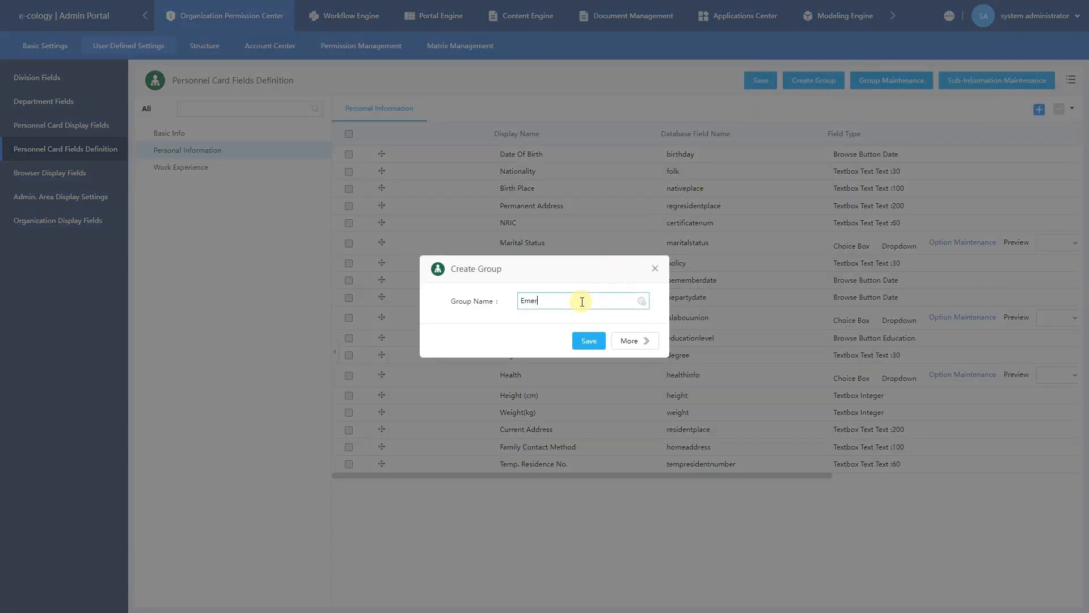
text(gency Contact Information)
click(581, 343)
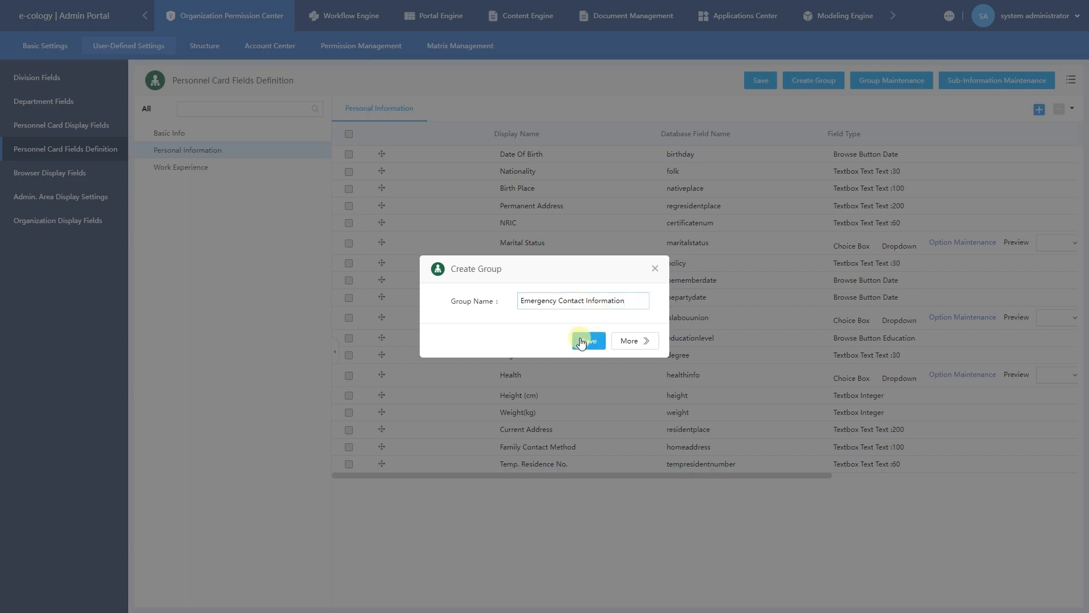
Open the Emergency Contact Information group and add two blank field rows.
click(480, 116)
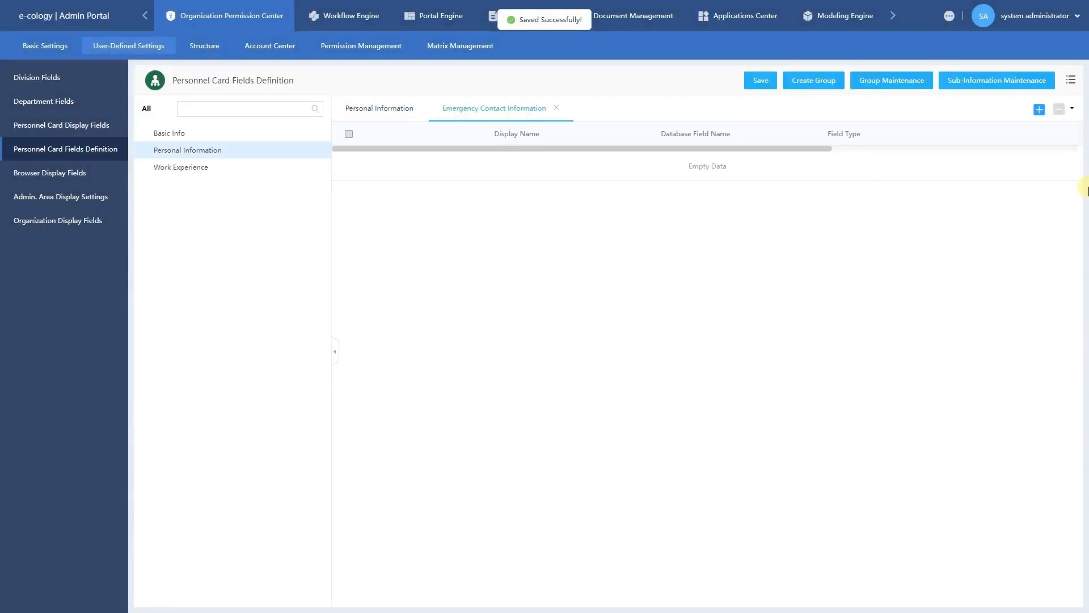
click(1039, 109)
click(1041, 112)
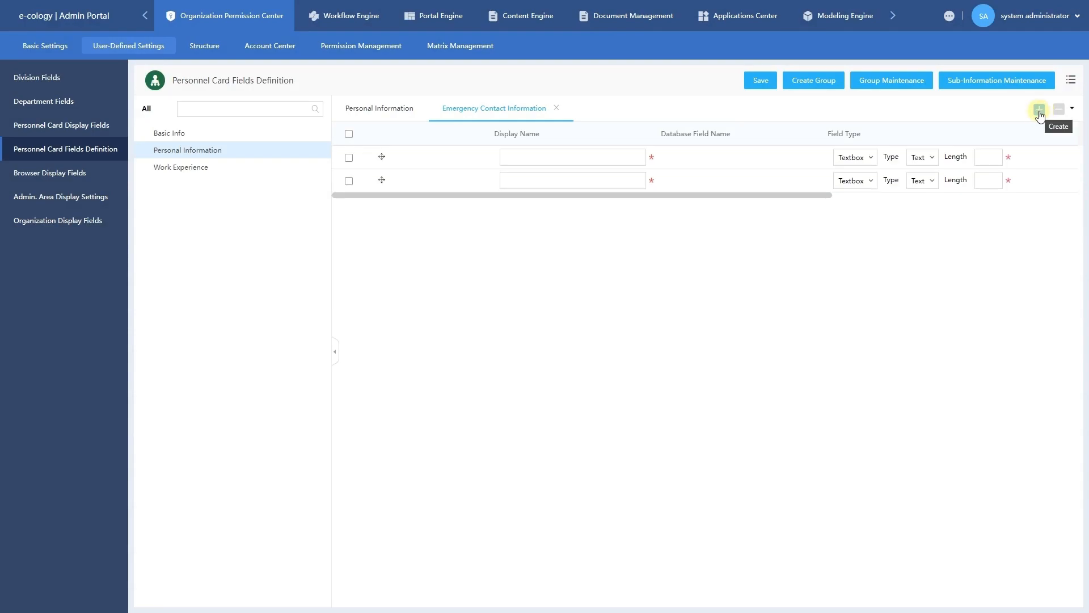
click(601, 152)
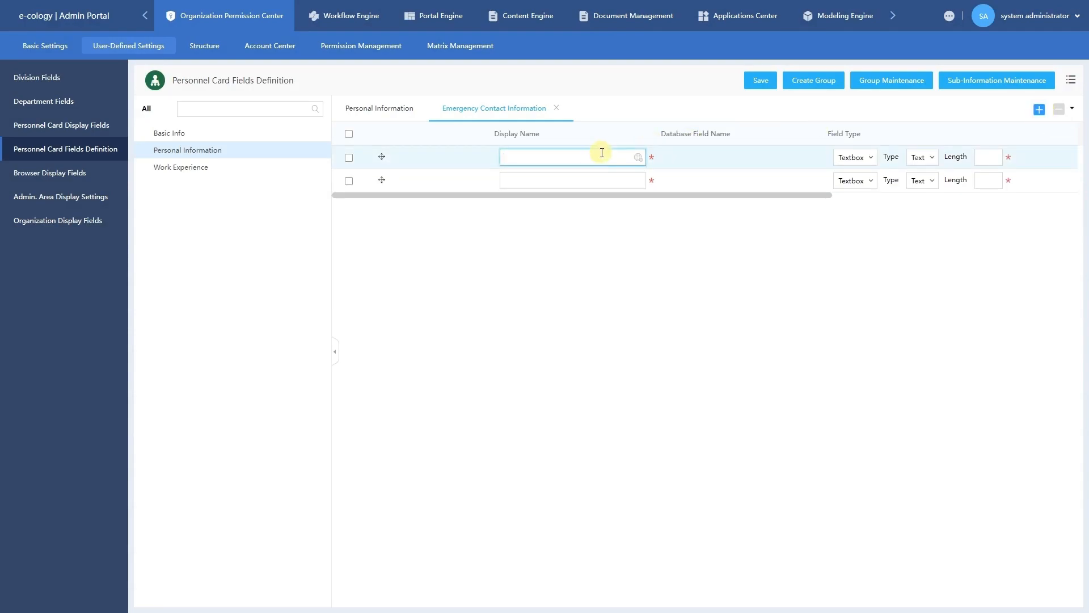
Name the rows Emergency Contact Person and Emergency Contact Number, both length 99, and save.
text(Emergency Contact Person)
click(586, 174)
text(Emerg)
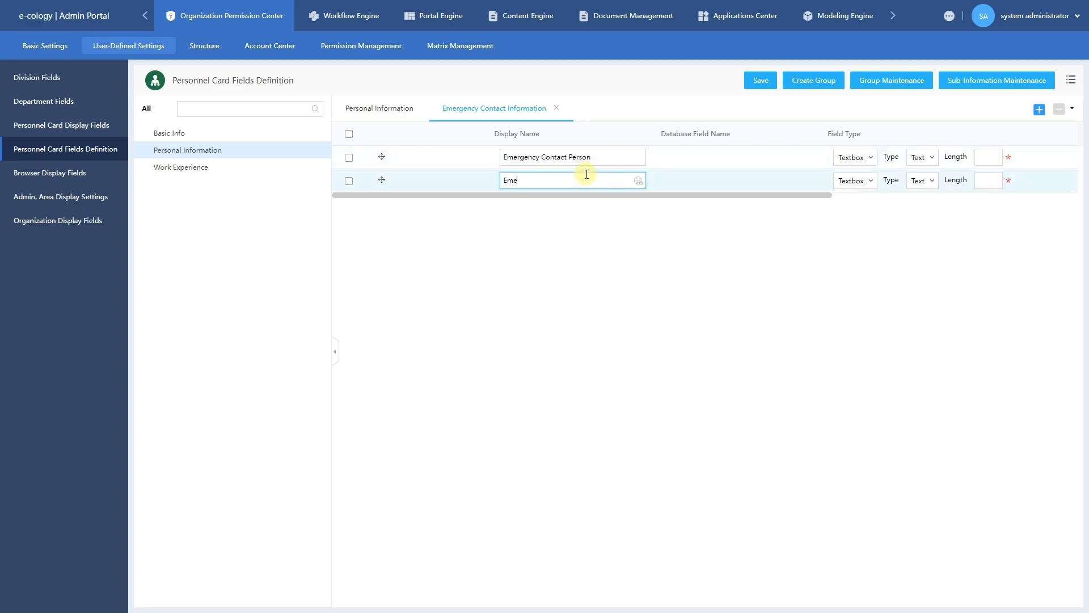
text(ency Contact Number)
click(981, 157)
text(99)
click(981, 182)
text(99)
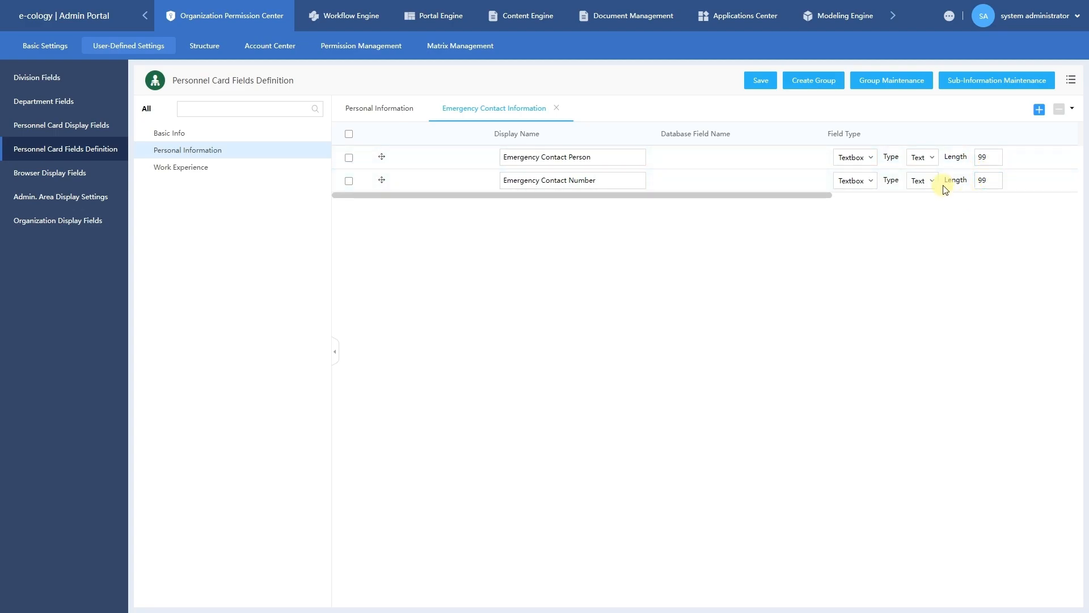
click(764, 86)
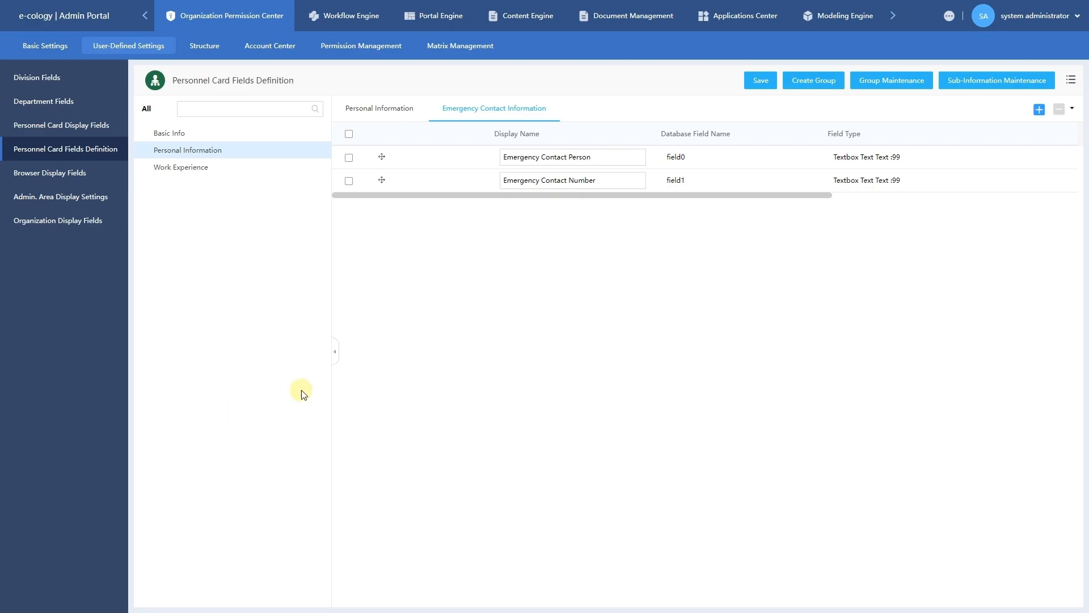
Delete both emergency contact fields from the group and save the now-empty group.
click(349, 134)
click(1059, 110)
click(566, 343)
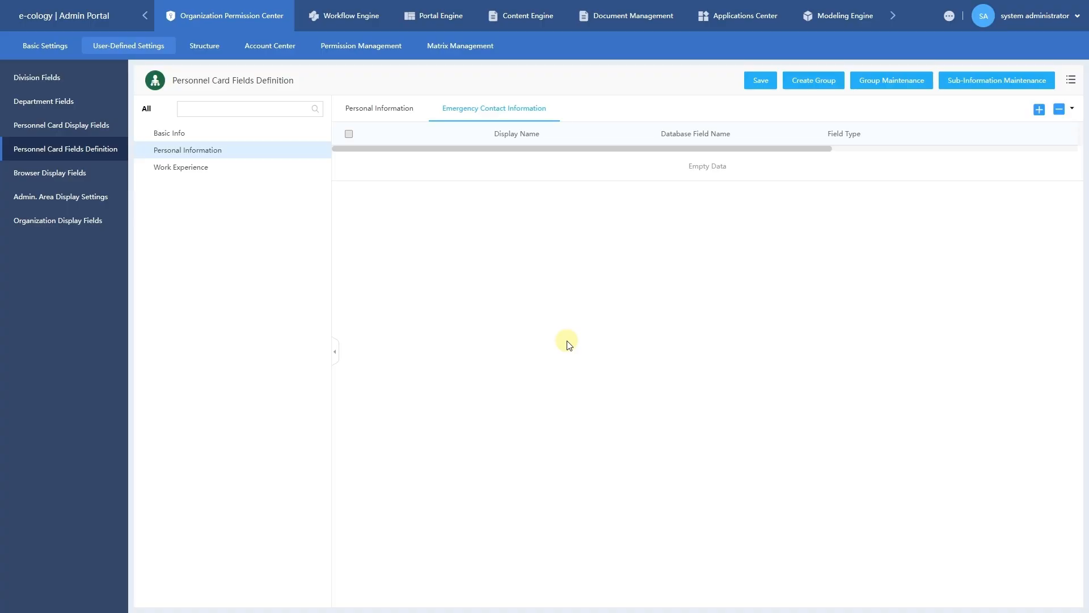
click(757, 85)
click(902, 90)
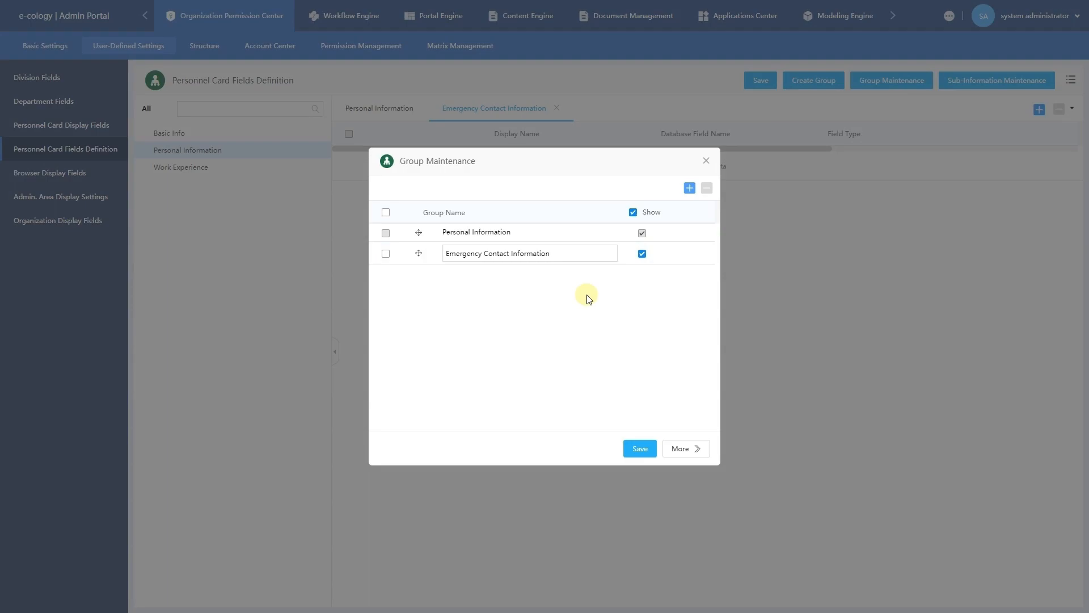
Turn off Show for the Emergency Contact Information group and save the group settings.
click(385, 254)
click(386, 253)
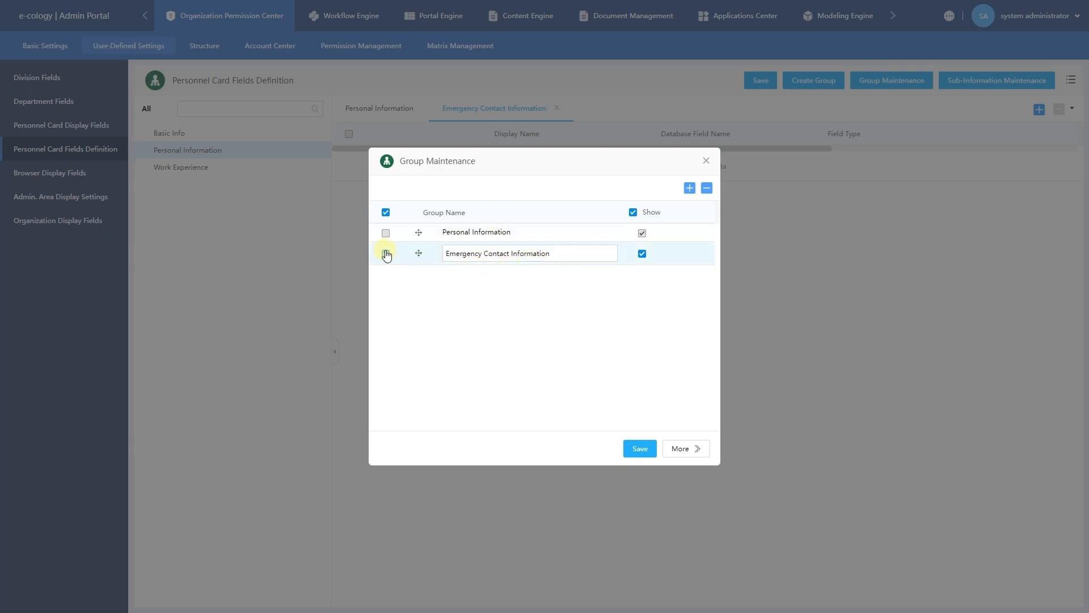
click(386, 254)
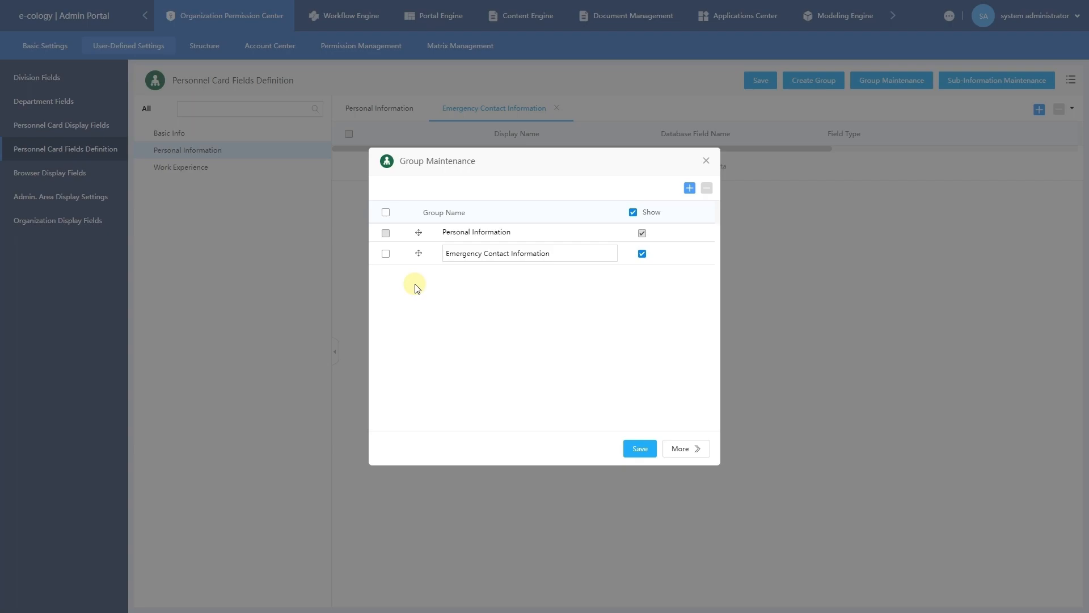
click(643, 255)
click(638, 448)
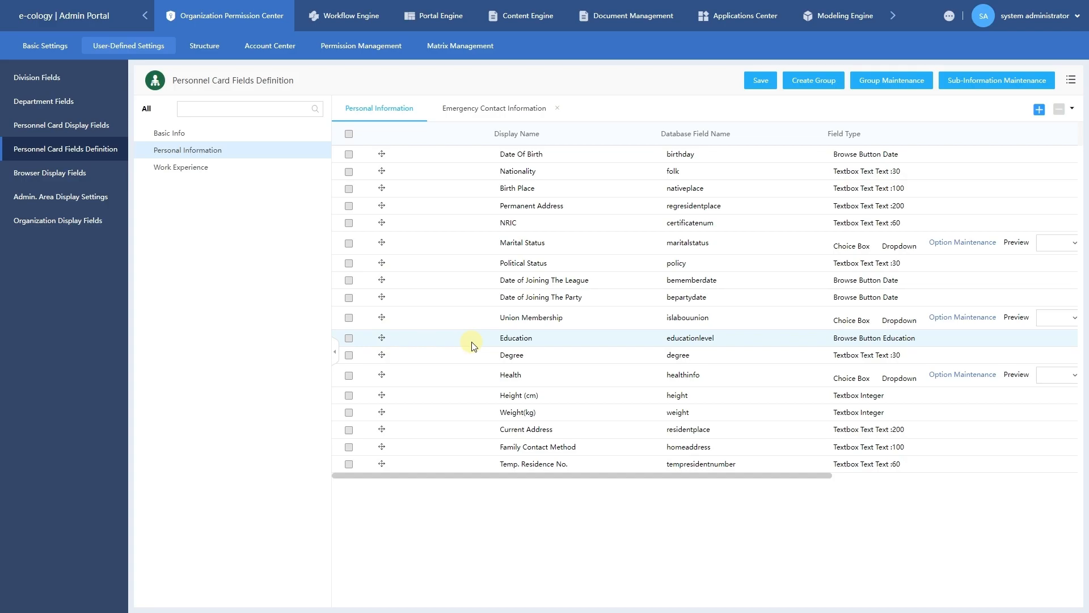
Hide Reward/Penalty in Personnel Card Display Fields and save.
click(71, 132)
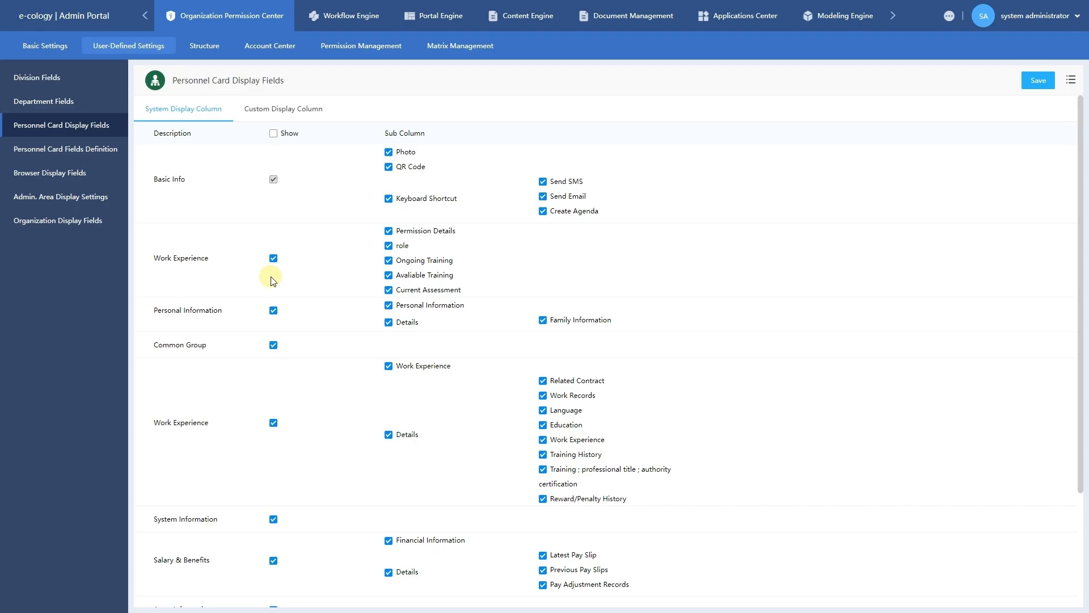
scroll(271, 281, down, 3)
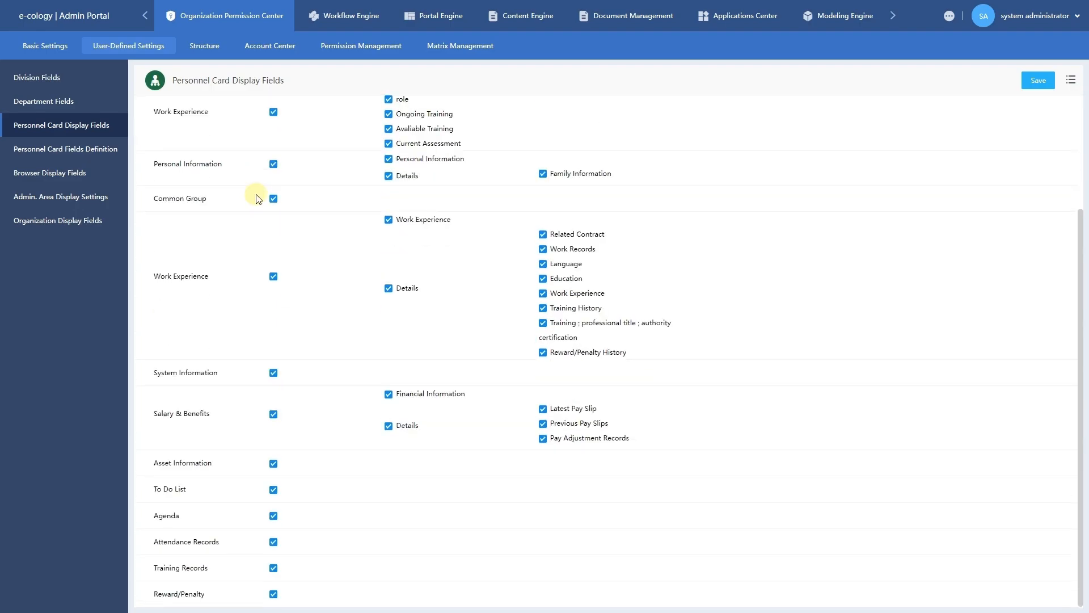
click(273, 596)
click(1042, 83)
Hide Family Information under Personal Information Details and save.
scroll(648, 158, up, 3)
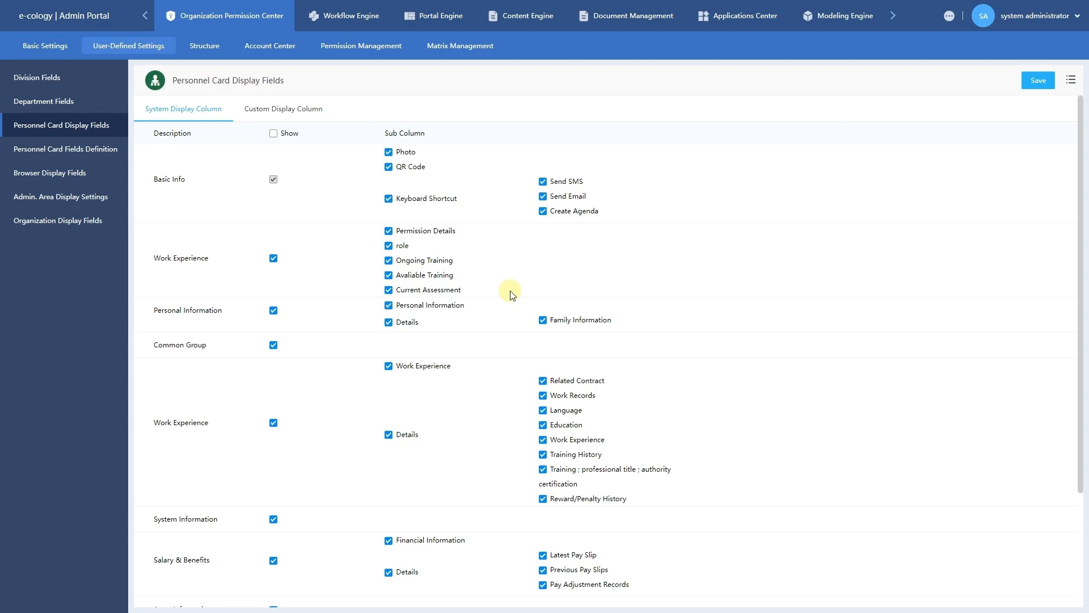
click(543, 321)
click(1036, 82)
Swap post for Employee No. in the HR browse box display fields, save, and preview it.
click(99, 174)
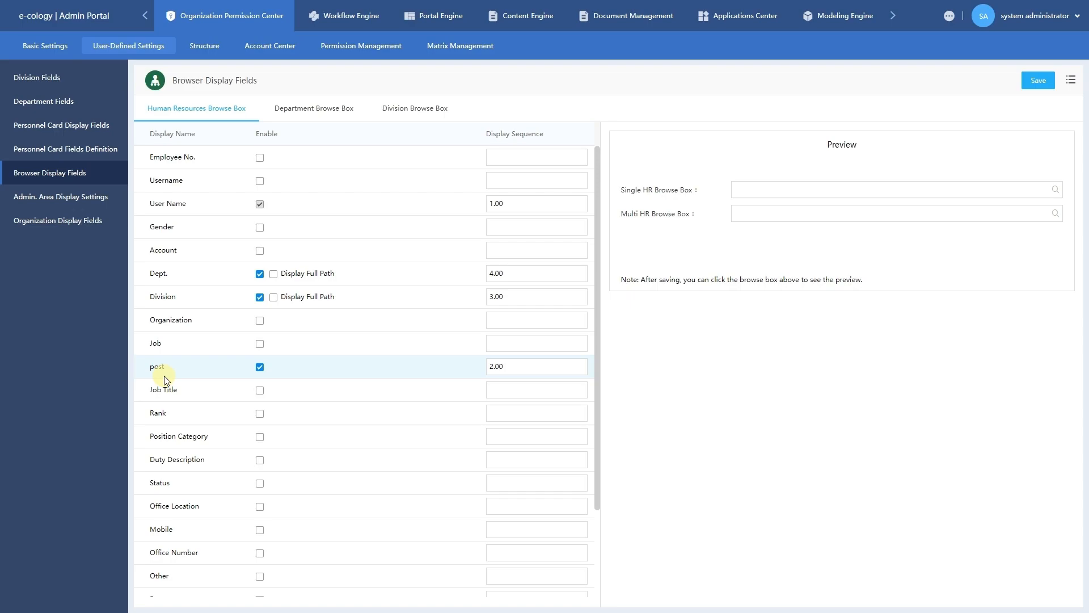
click(260, 367)
click(262, 161)
click(1031, 80)
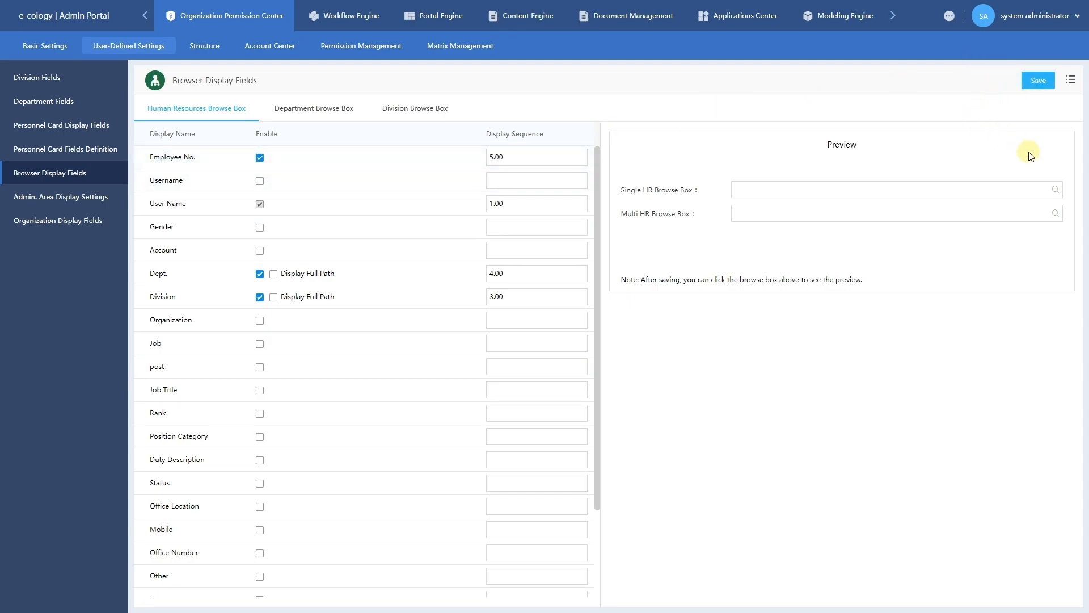
click(1056, 190)
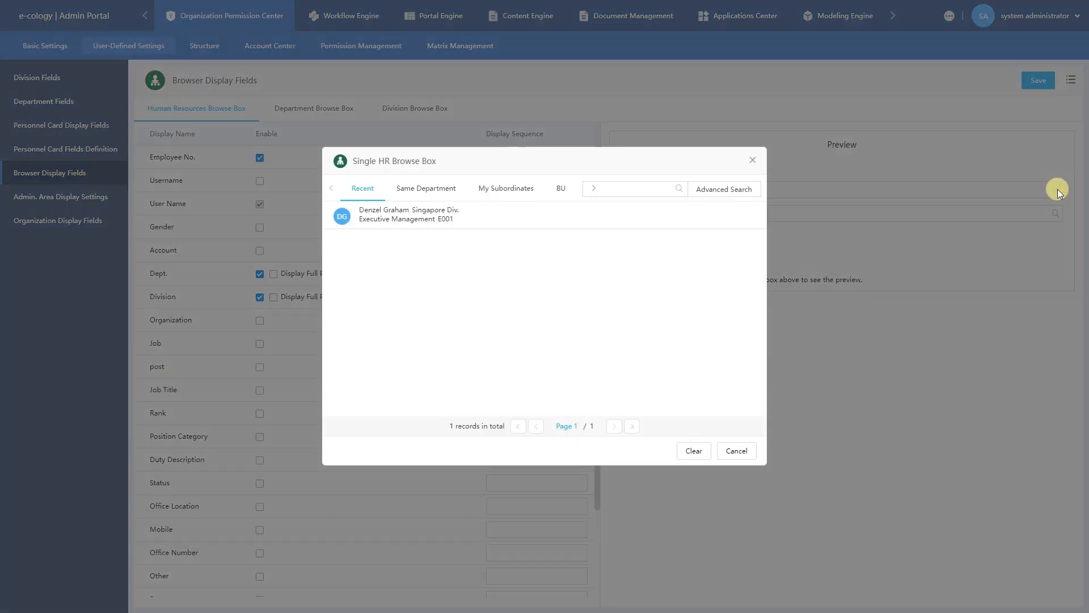
click(751, 162)
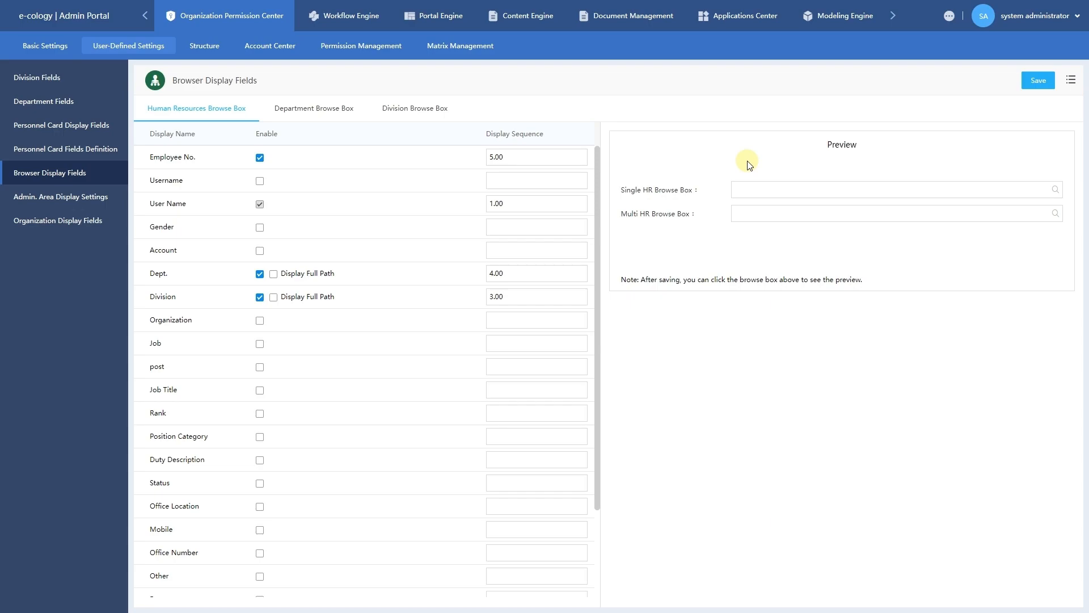
Set the display sequence to 2 for Employee No., 3 for Division and 4 for Dept.
double_click(545, 152)
text(2)
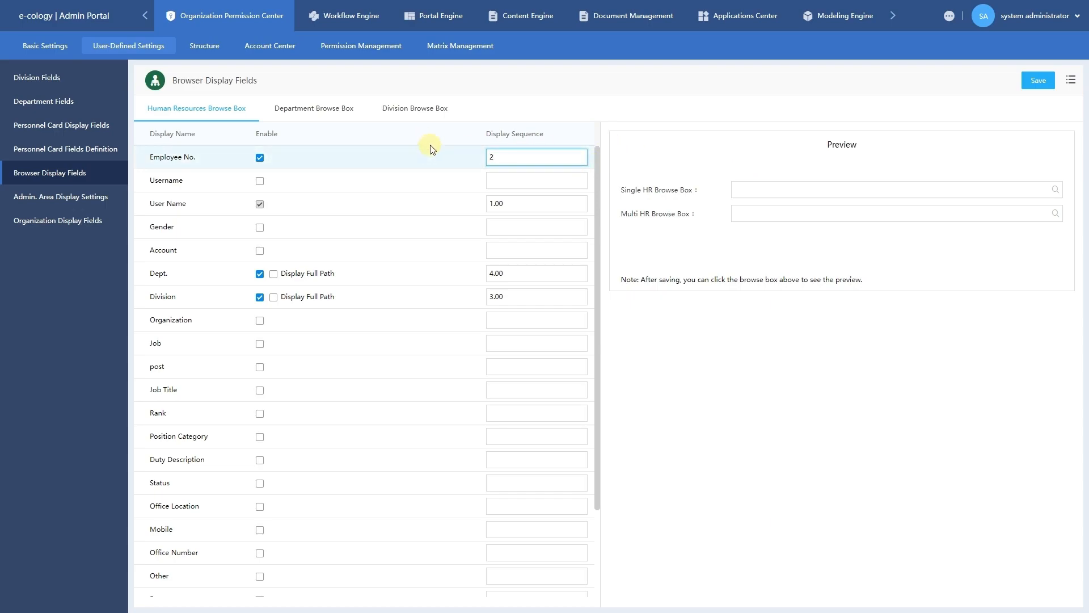
click(518, 294)
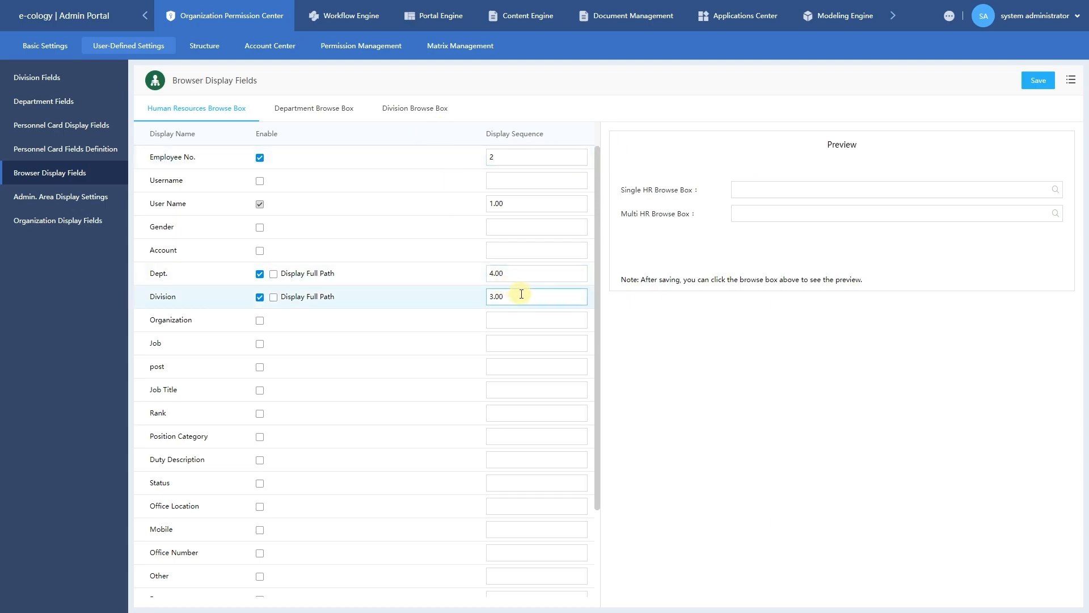
double_click(521, 294)
text(3)
double_click(511, 273)
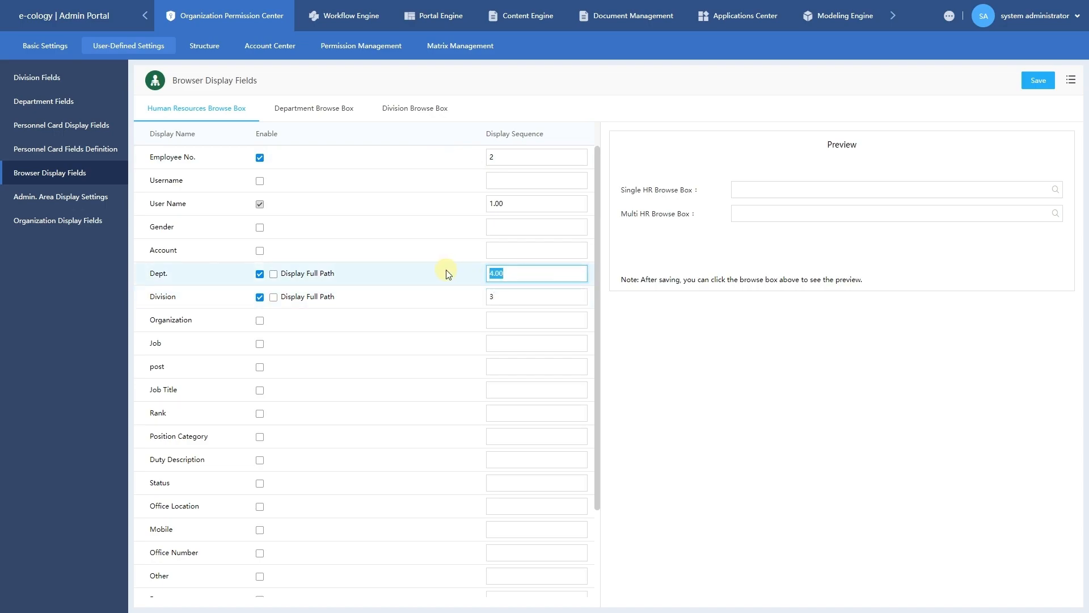
text(4)
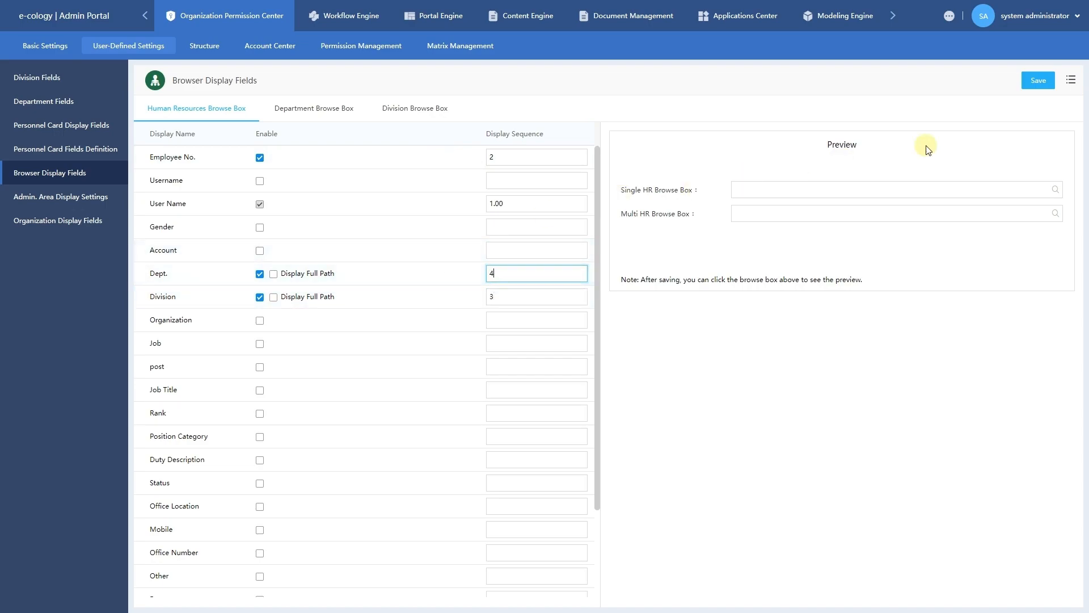
Save the new order and preview the Single HR Browse Box.
click(1034, 82)
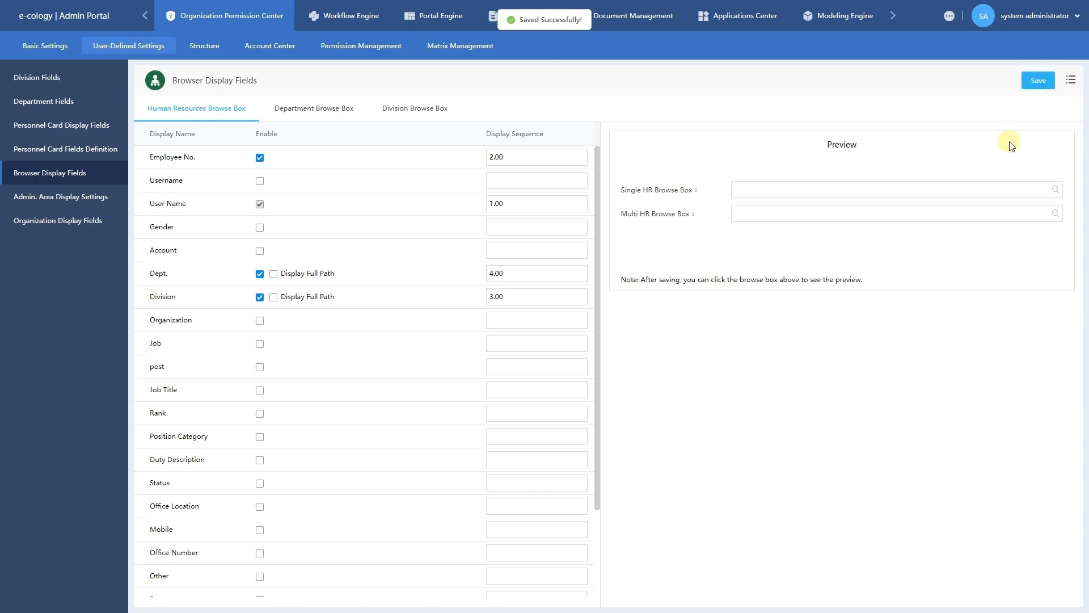
click(1055, 190)
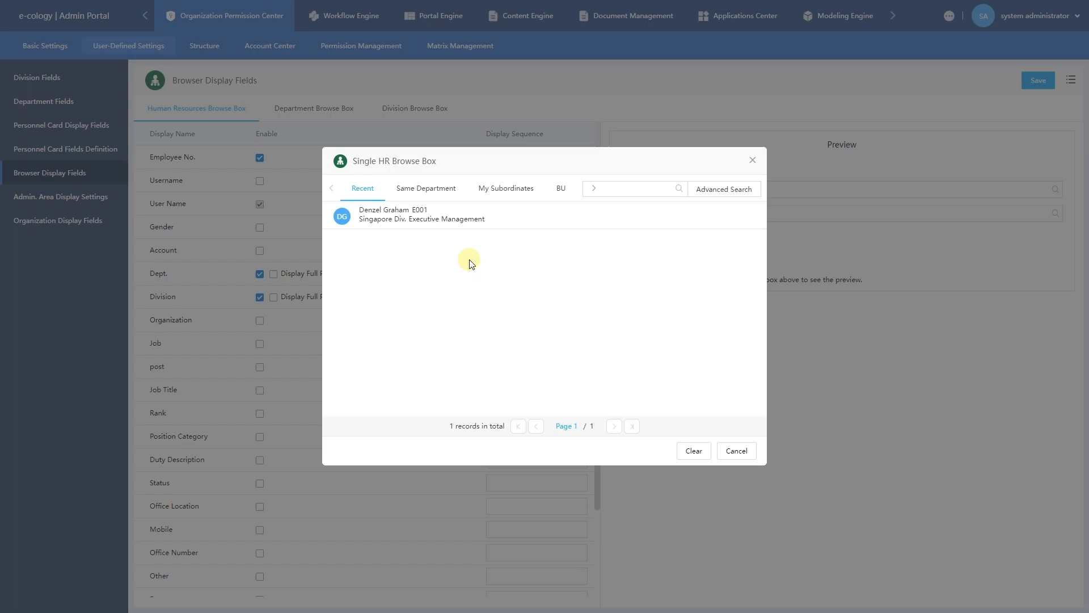
click(753, 161)
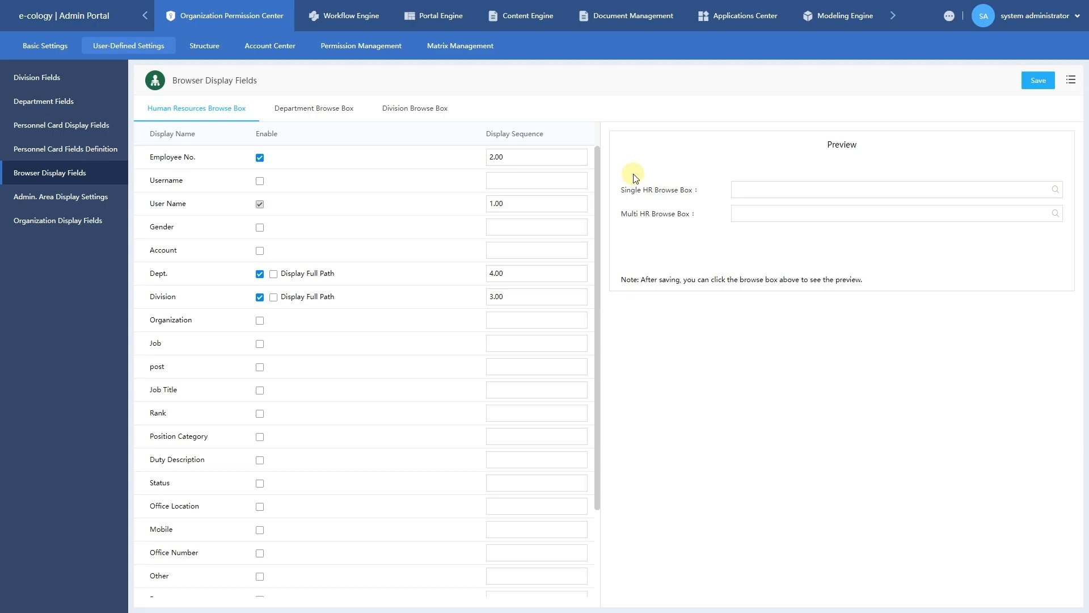
Review the Department and Division Browse Box fields, then go to Admin. Area Display Settings.
click(314, 108)
click(410, 111)
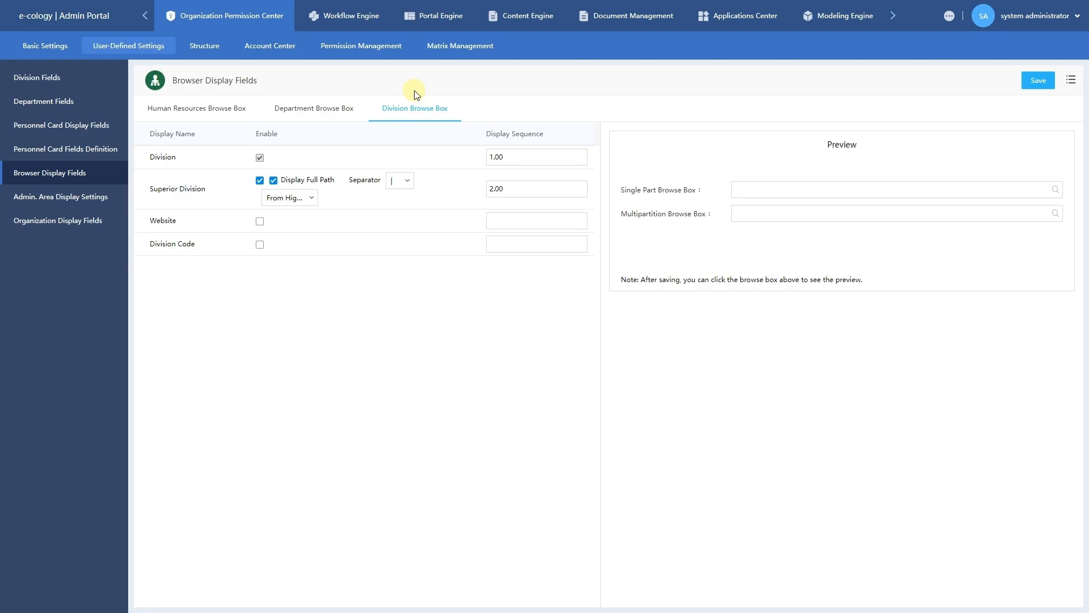
click(77, 202)
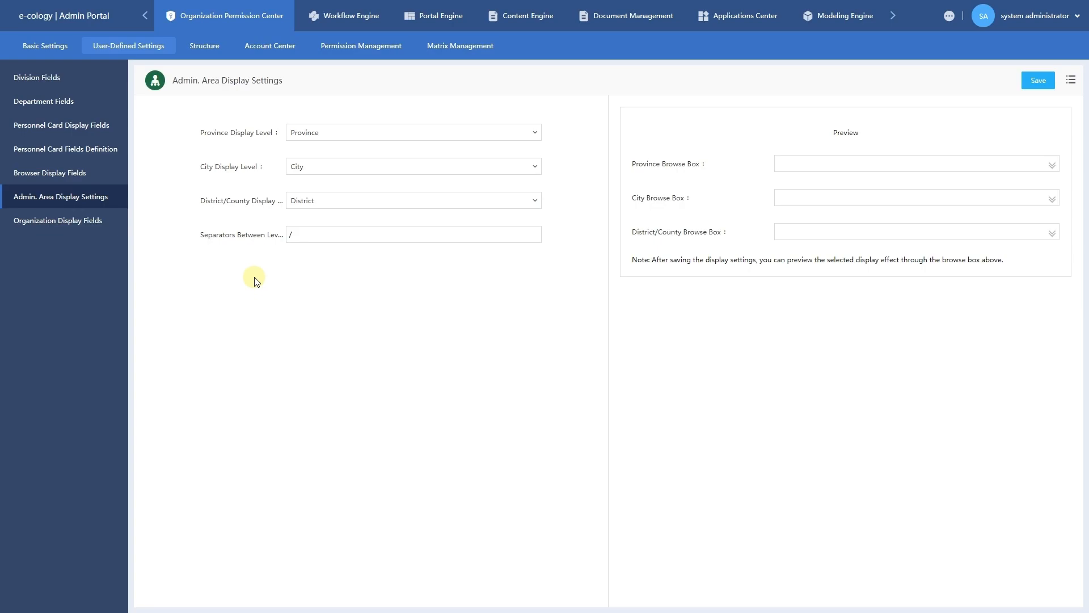
Pick China > Beijing in the Province Browse Box preview to see the current format.
click(1051, 165)
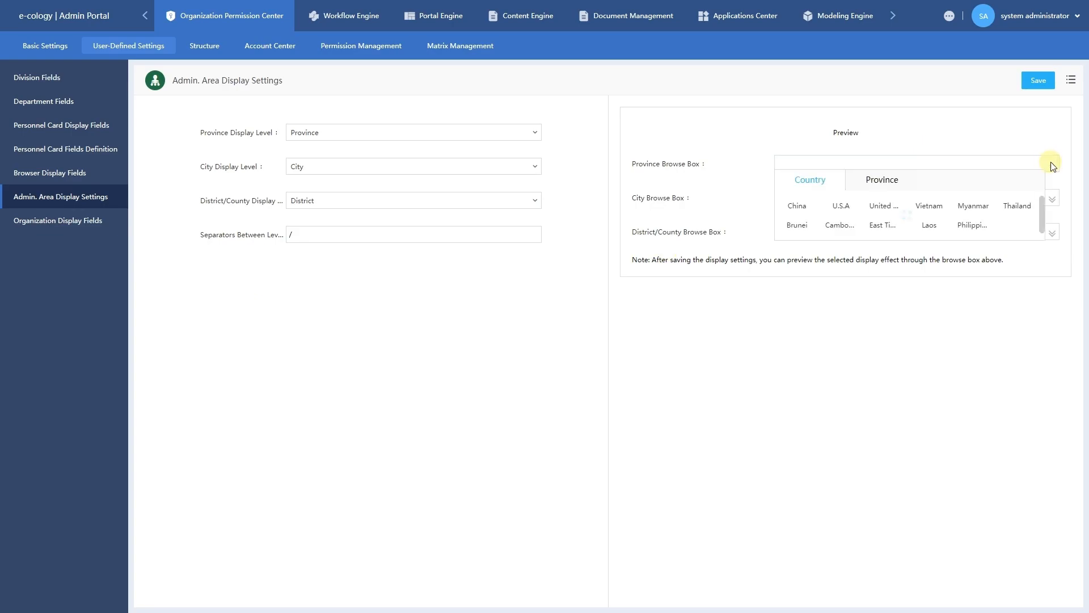
click(803, 209)
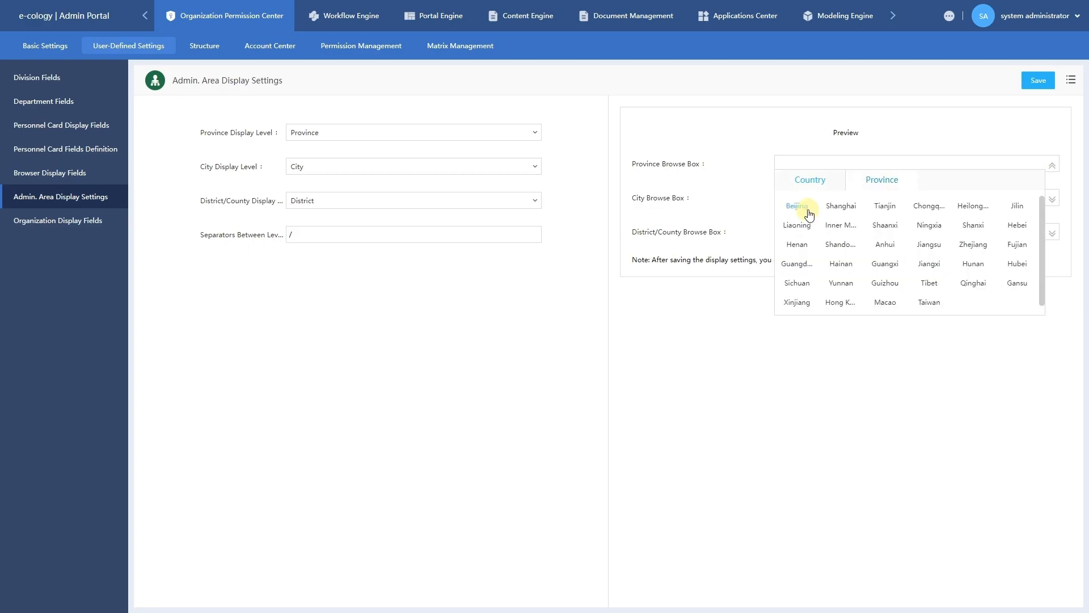
click(804, 211)
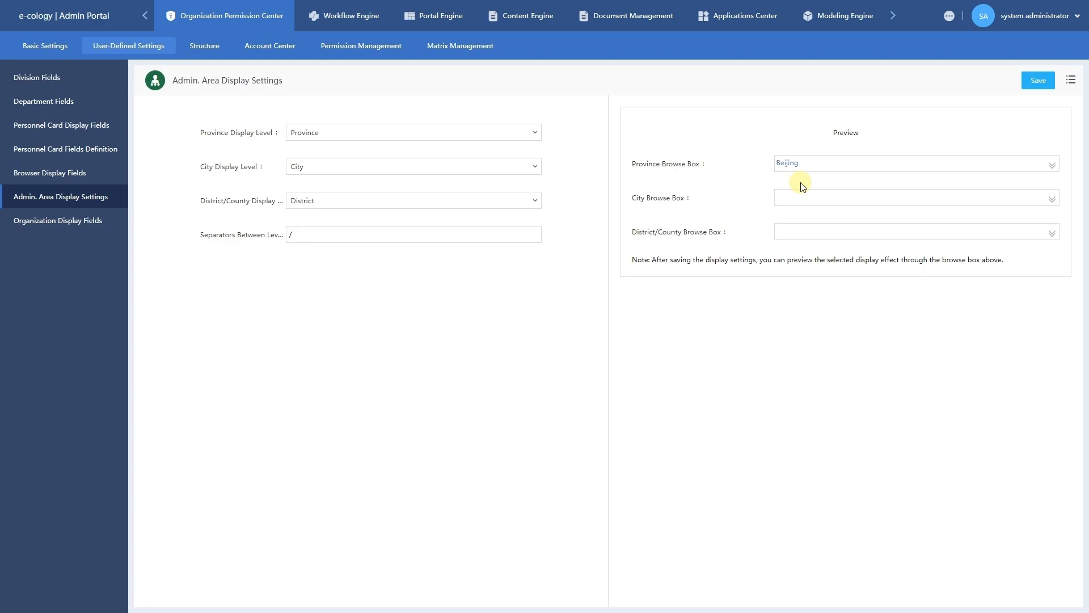
Set Province Display Level to Country / Province, save, and recheck Beijing in the preview.
click(513, 139)
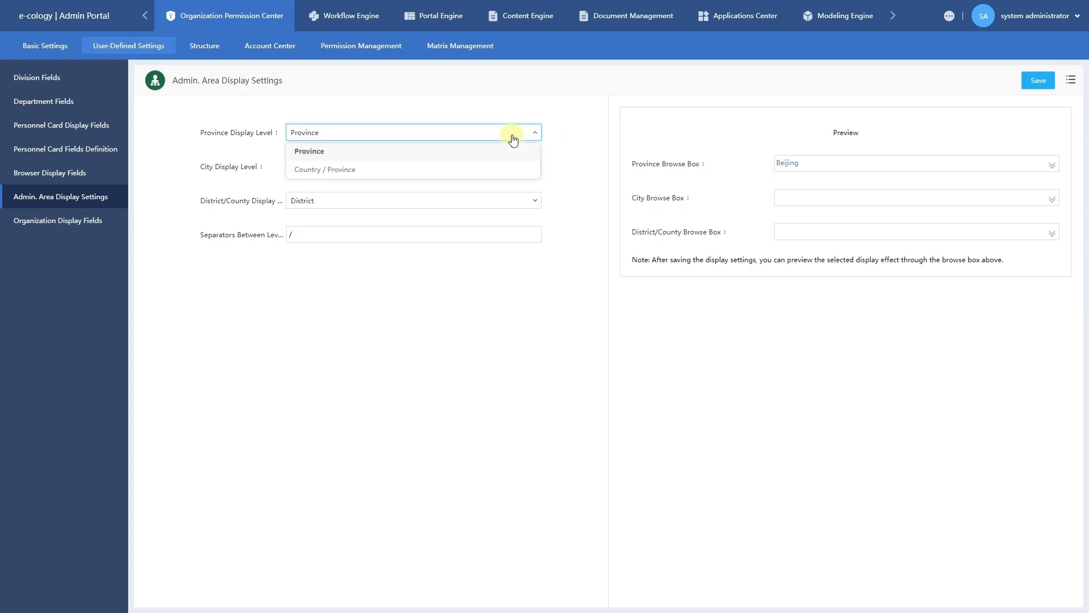
click(491, 171)
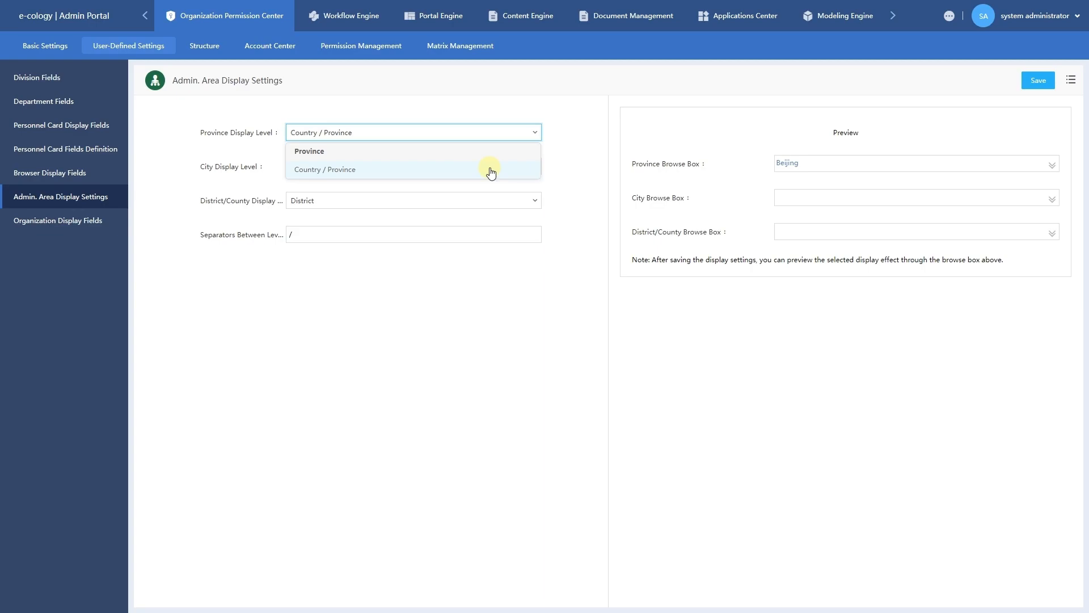
click(1030, 82)
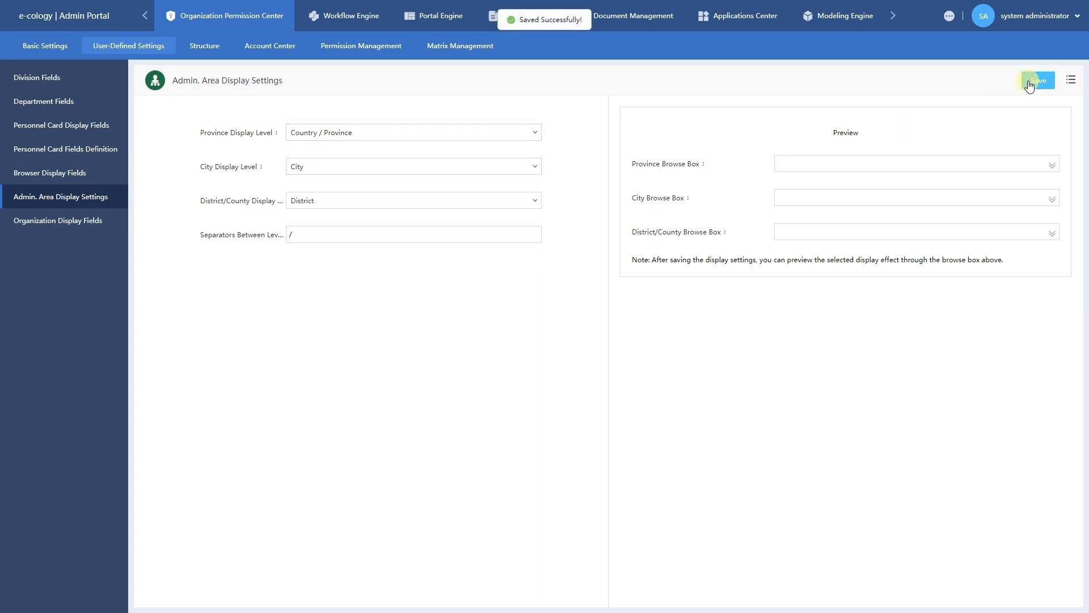
click(957, 165)
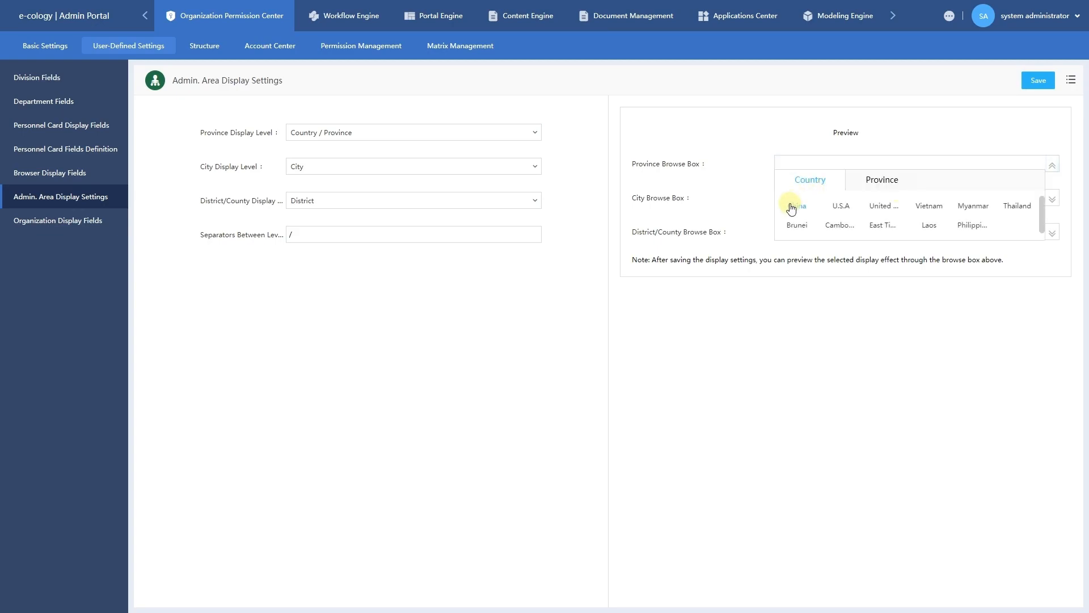
click(791, 209)
click(800, 210)
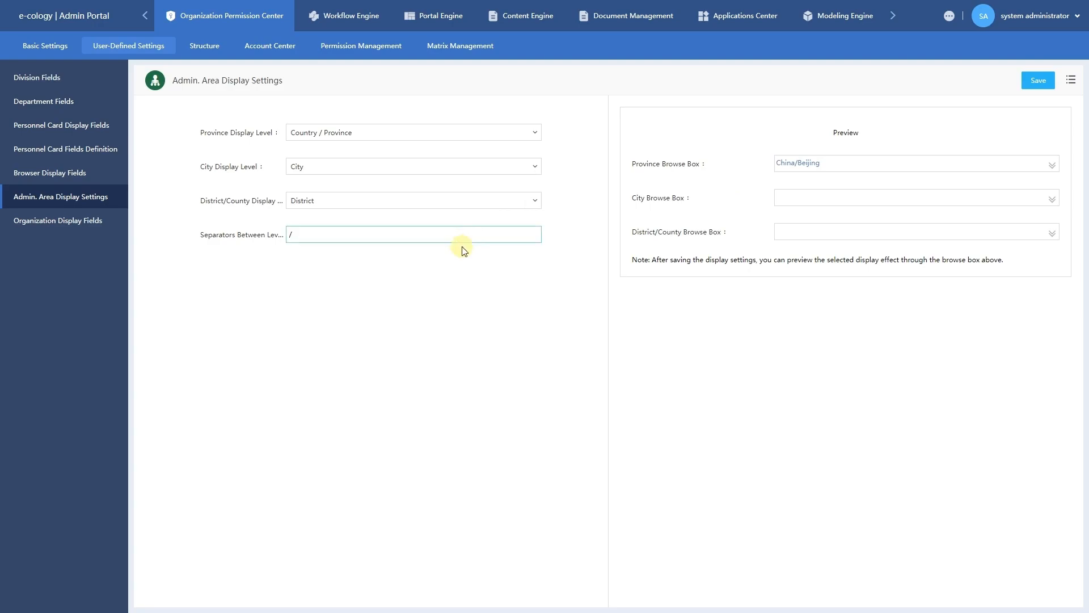
Replace the / level separator with -, save, and confirm the preview shows China-Beijing.
click(316, 238)
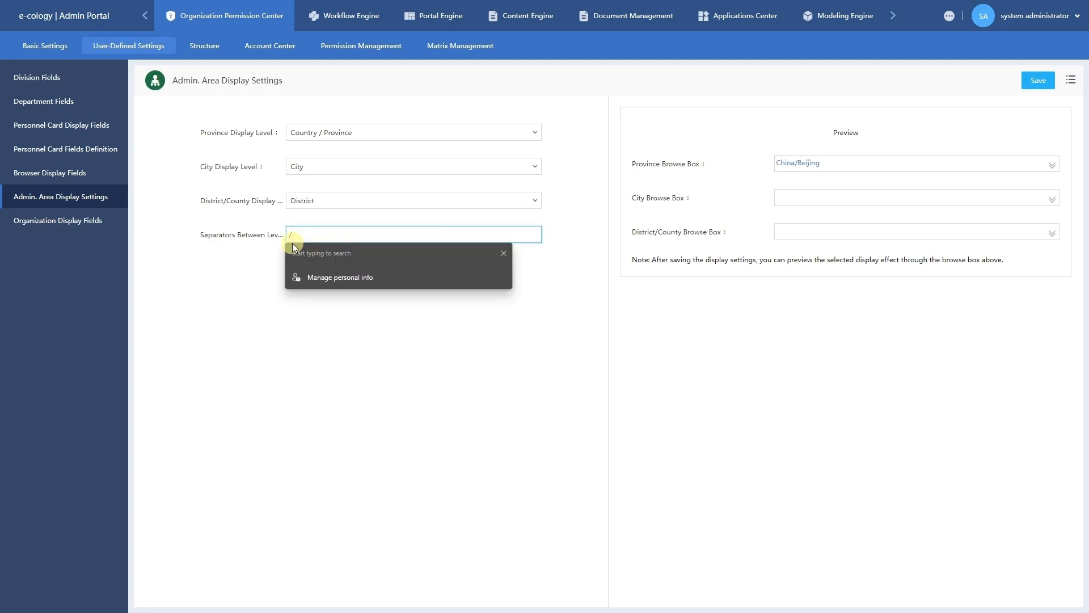
key(BackSpace)
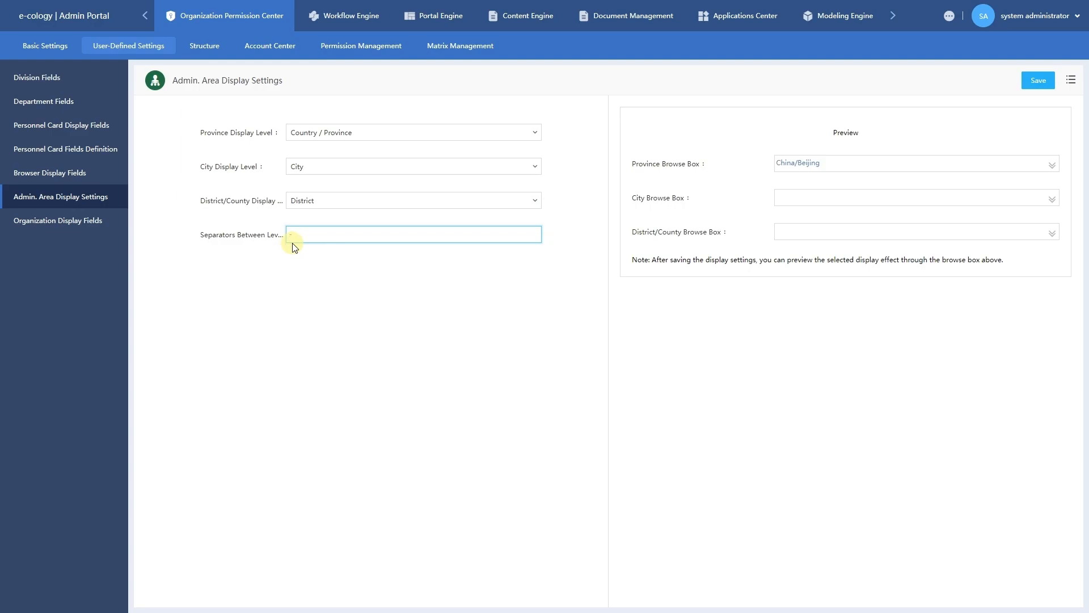
text(-)
click(1051, 90)
click(1051, 167)
click(786, 211)
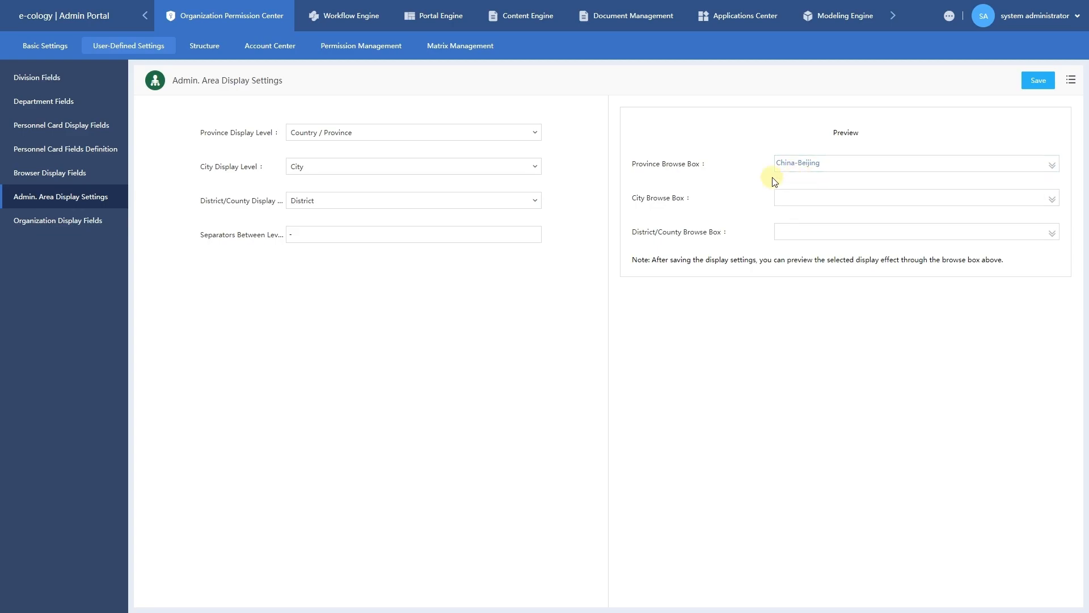
click(379, 241)
click(179, 241)
Open Organization Display Fields and check the Division and Department display level options.
click(91, 228)
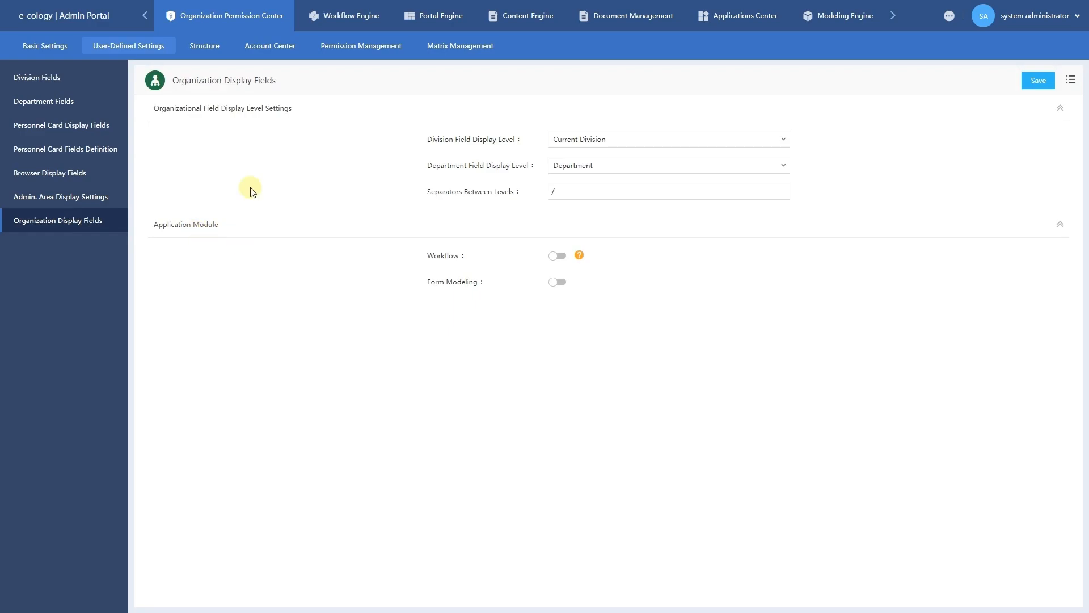
click(621, 146)
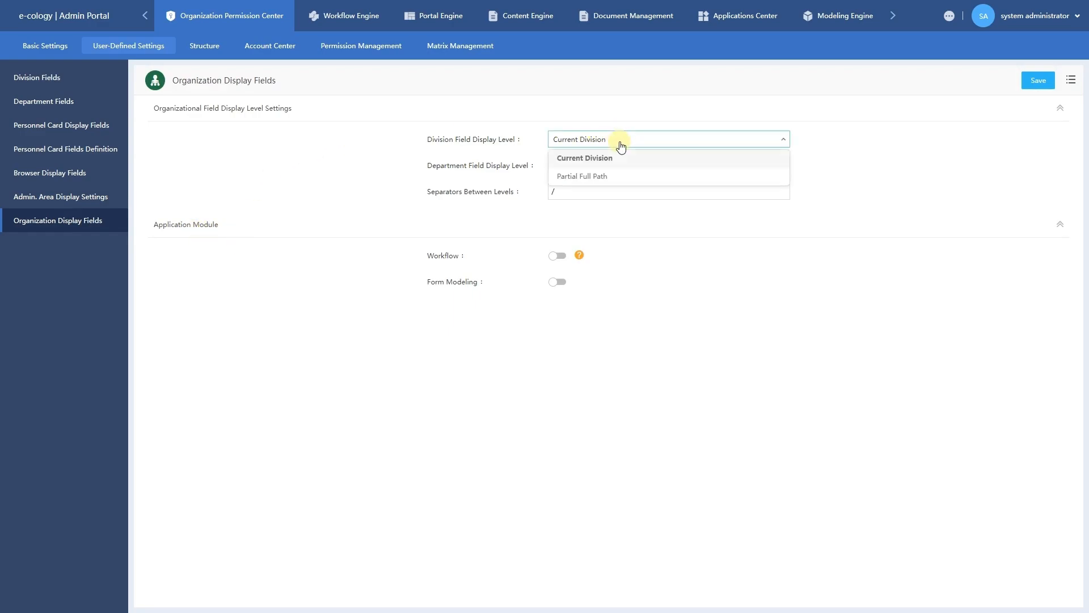
click(621, 146)
click(620, 165)
click(621, 166)
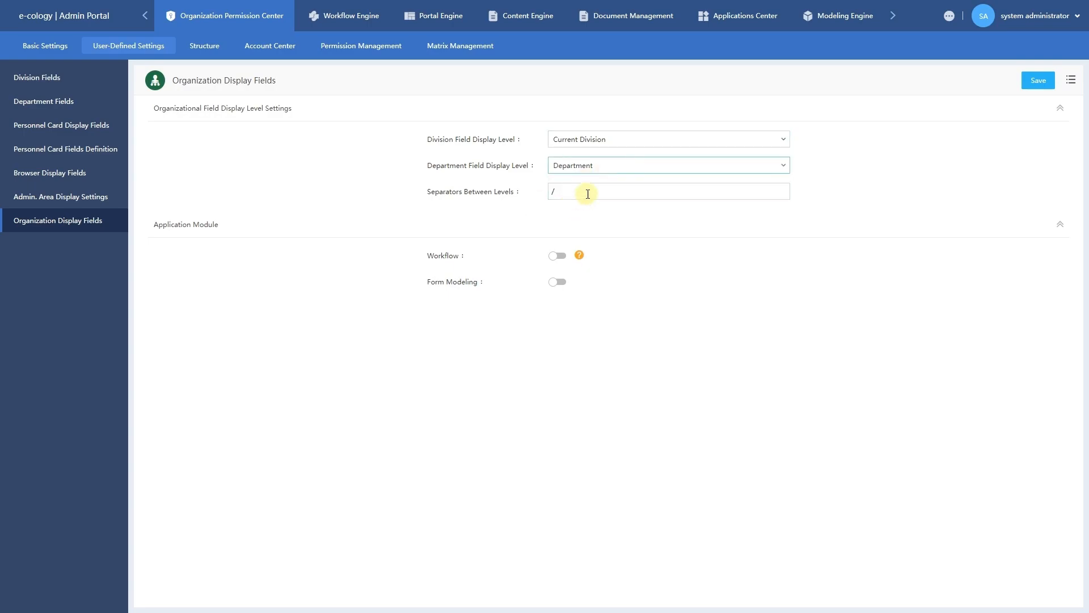